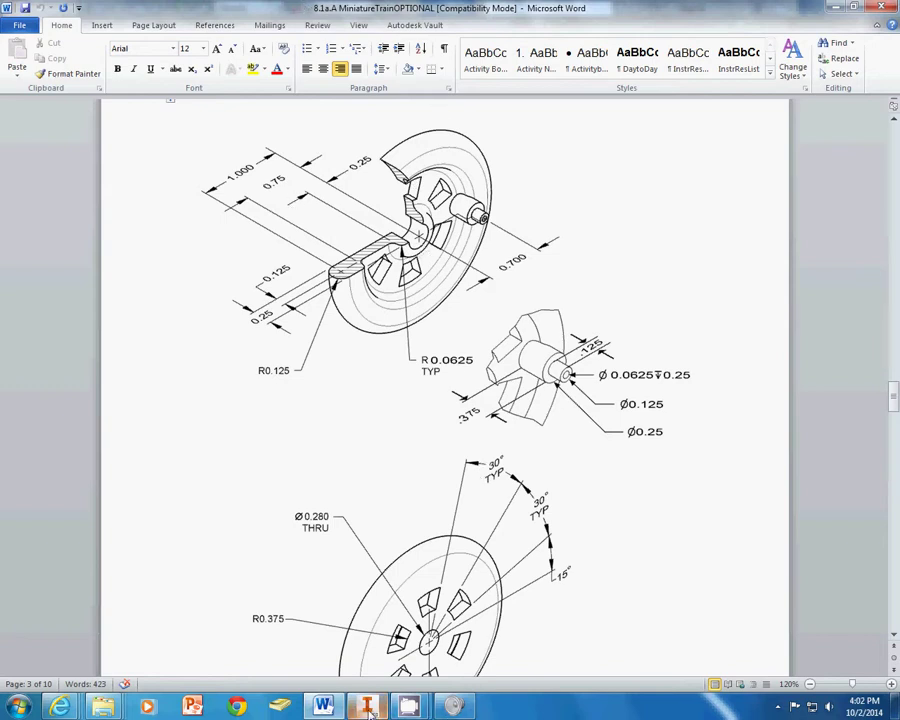
- Switch to Autodesk Inventor, create a part from the Standard (in).ipt template and start a 2D sketch on the horizontal origin plane
{"action": "mouse_move", "coordinate": [368, 708]}
{"action": "left_click", "coordinate": [375, 602]}
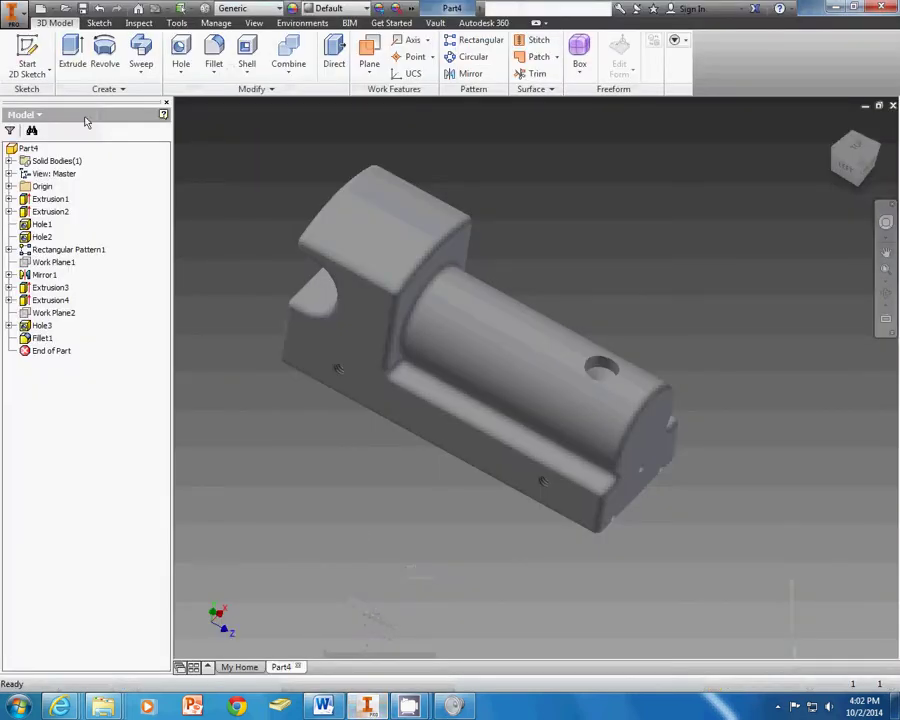
{"action": "left_click", "coordinate": [58, 10]}
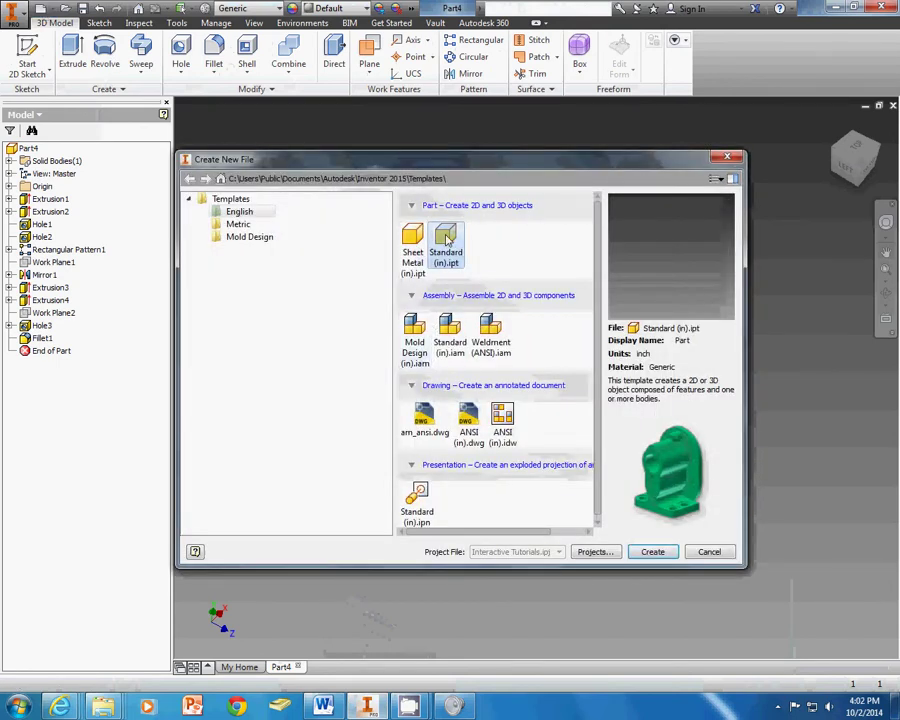
{"action": "double_click", "coordinate": [446, 237]}
{"action": "left_click", "coordinate": [28, 64]}
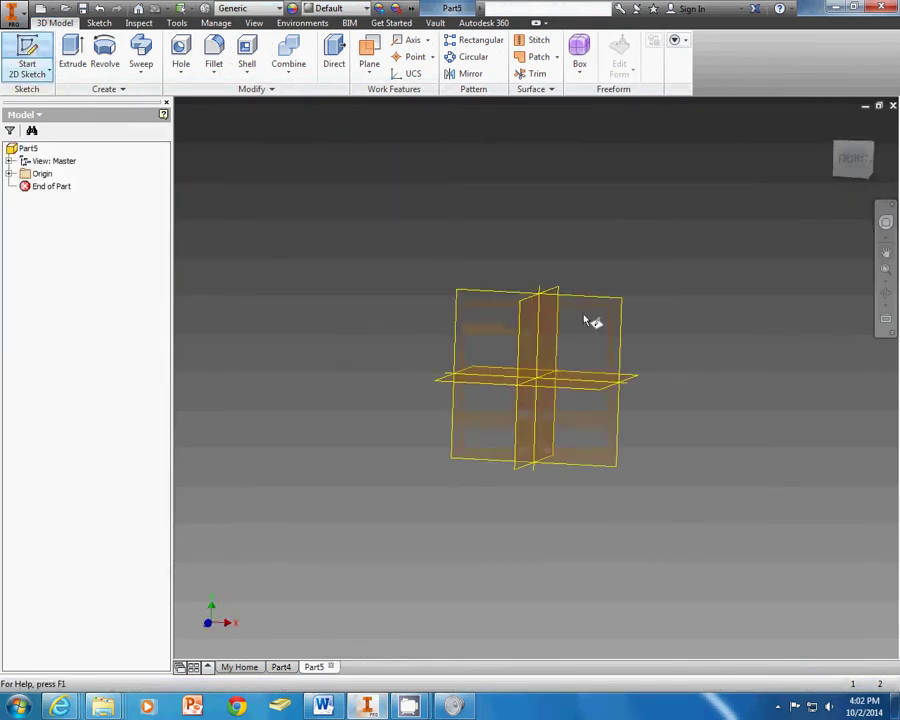
{"action": "left_click", "coordinate": [560, 440]}
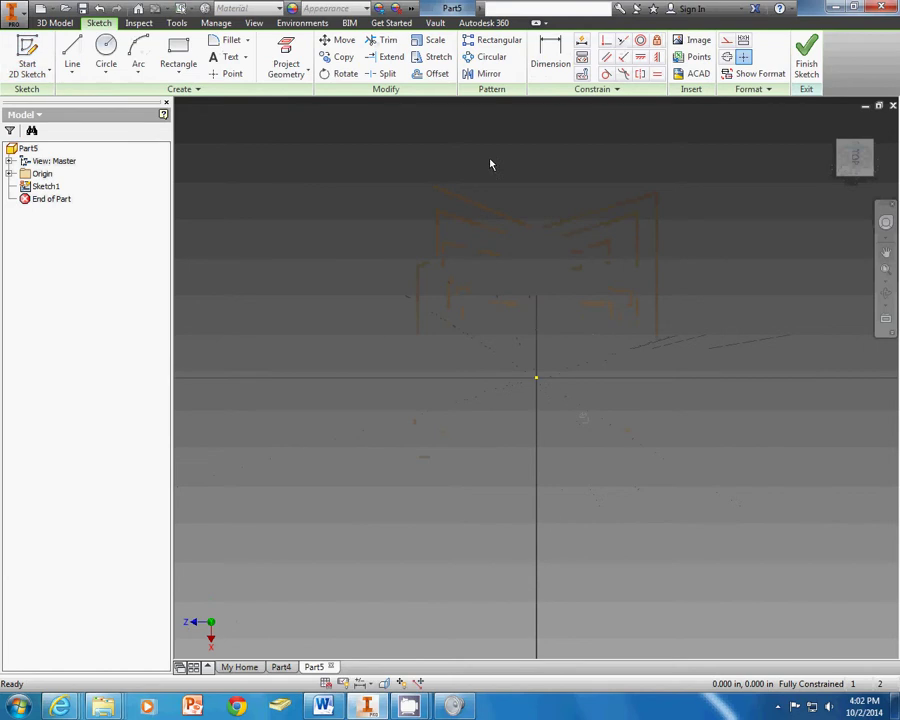
- Sketch a short vertical line beside the origin, plus a line from its upper end along the horizontal axis to about 0.91 in from the origin
{"action": "left_click", "coordinate": [72, 54]}
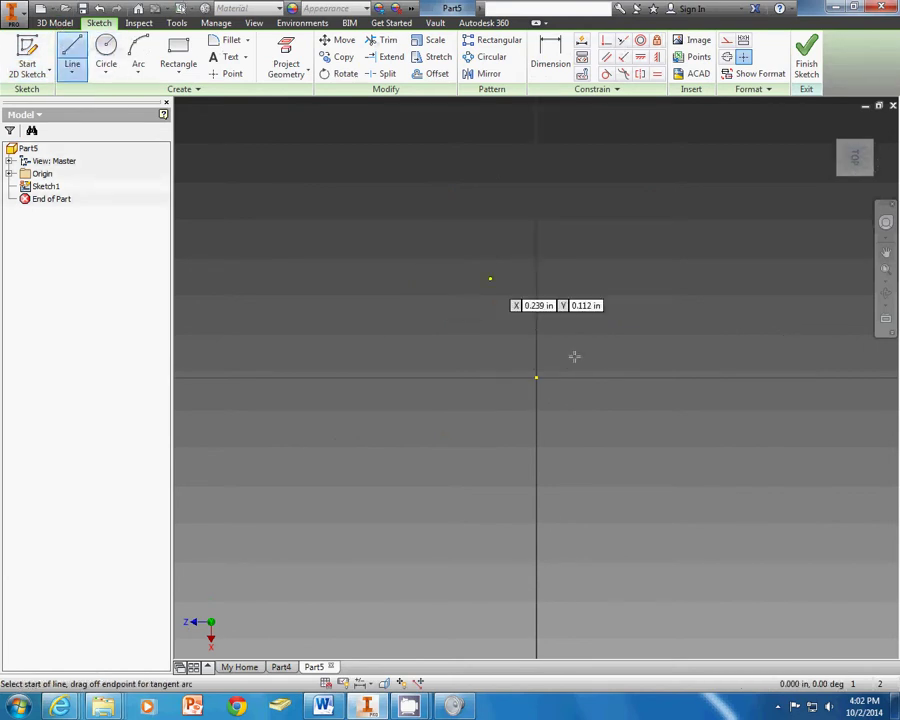
{"action": "left_click", "coordinate": [518, 377]}
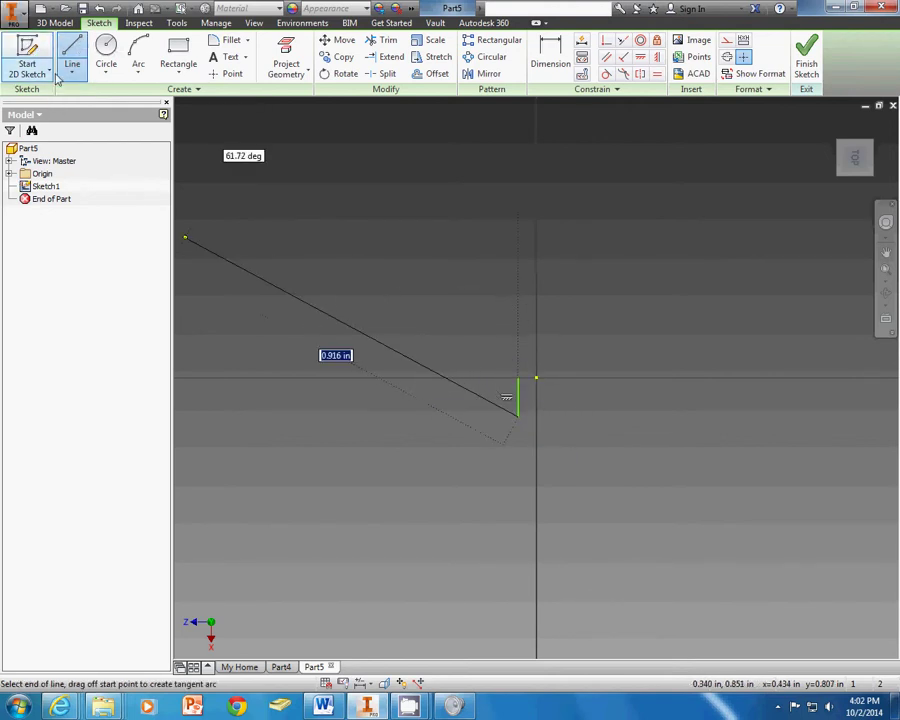
{"action": "key", "text": "Escape"}
{"action": "left_click", "coordinate": [518, 378]}
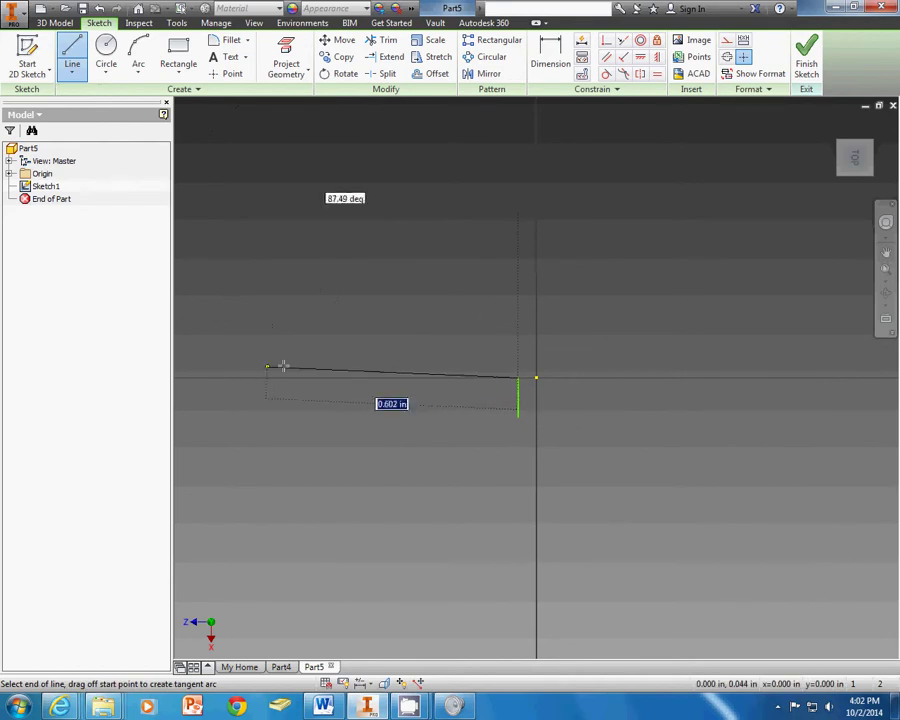
{"action": "middle_click_drag", "start_coordinate": [257, 382], "coordinate": [408, 382]}
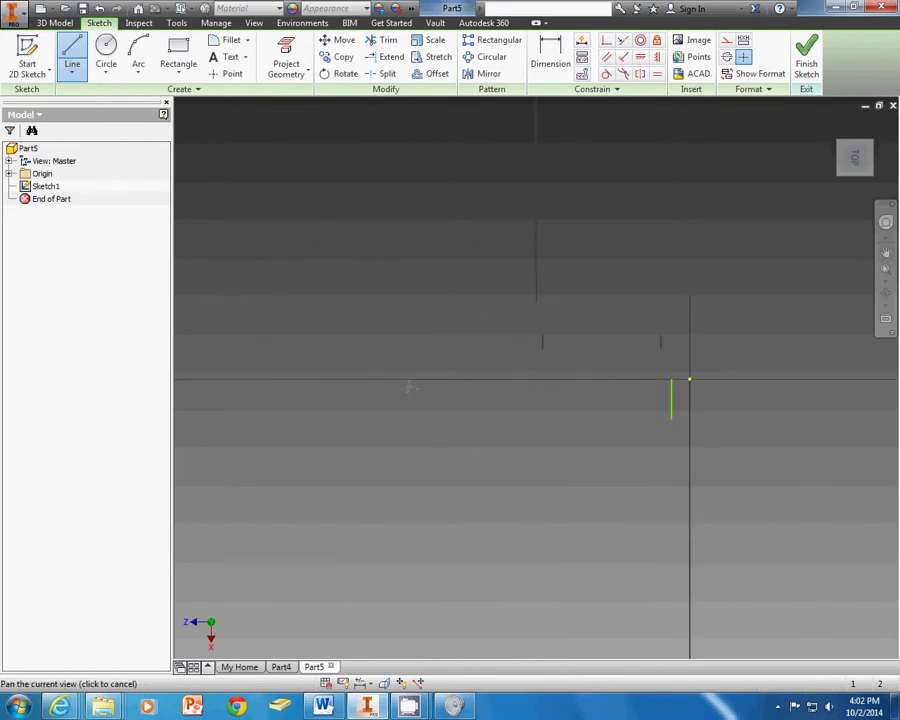
{"action": "left_click", "coordinate": [312, 378]}
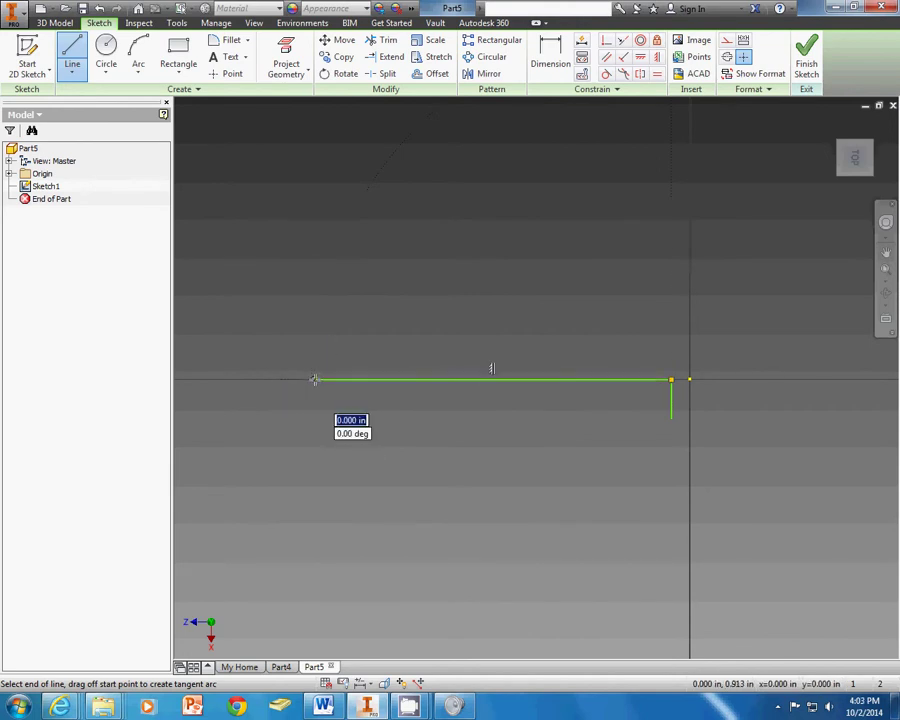
- Continue the profile with a tangent semicircular end, a lower line about 0.3 in long and a raised recess with tangent S-curves at both ends
{"action": "left_click_drag", "start_coordinate": [312, 379], "coordinate": [312, 445]}
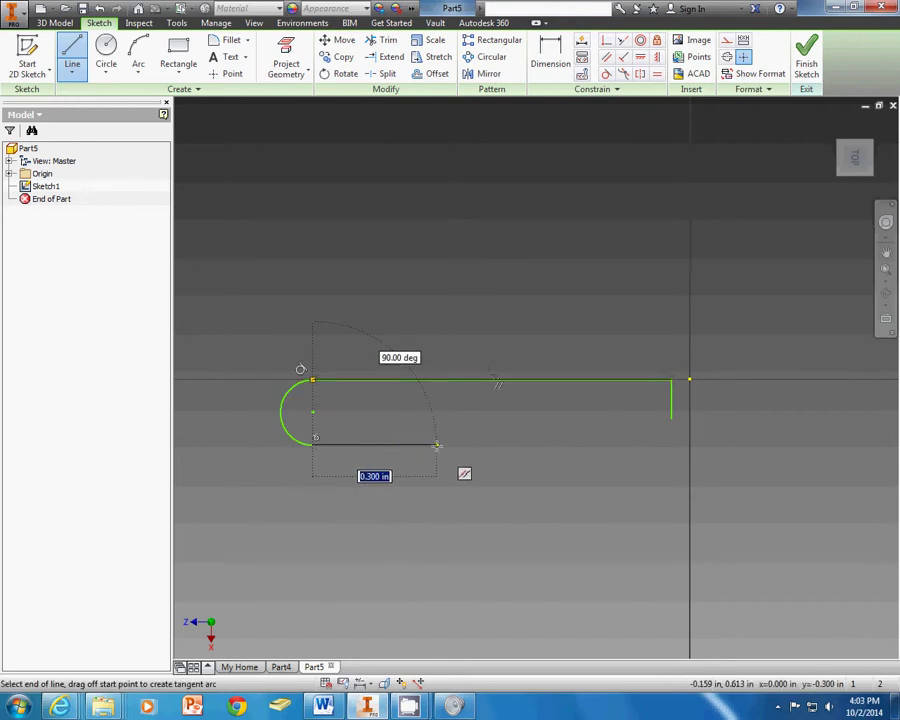
{"action": "left_click_drag", "start_coordinate": [437, 445], "coordinate": [471, 405]}
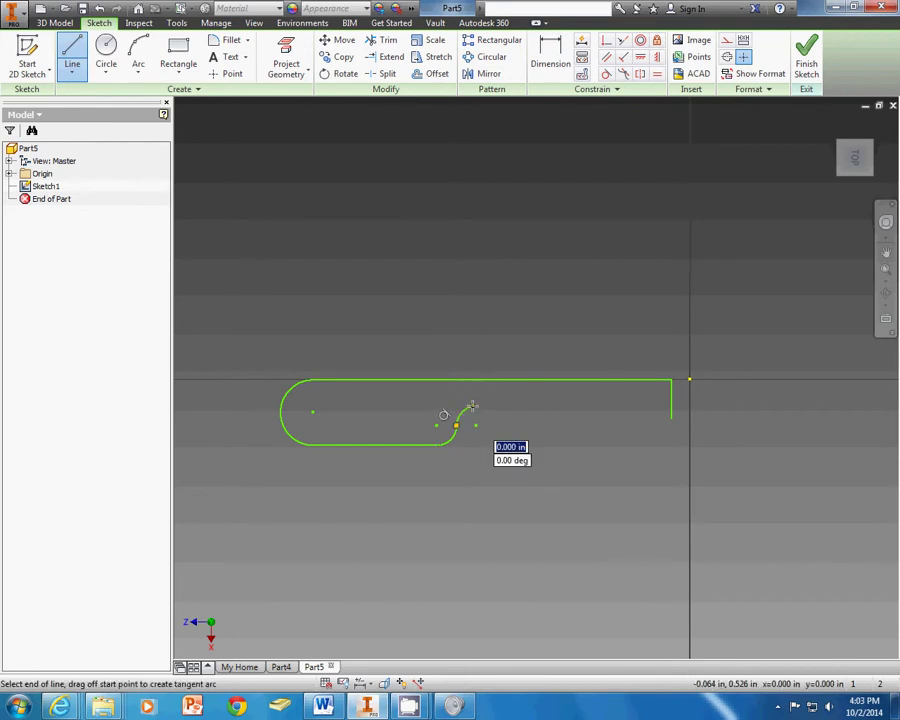
{"action": "left_click", "coordinate": [573, 406]}
{"action": "left_click_drag", "start_coordinate": [575, 406], "coordinate": [607, 437]}
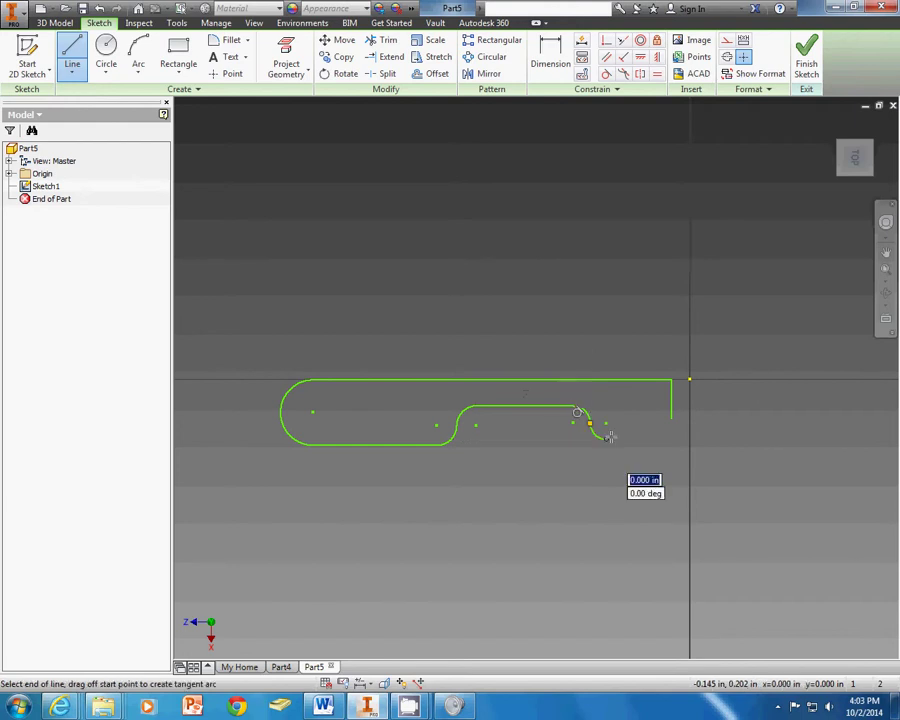
{"action": "left_click", "coordinate": [670, 437]}
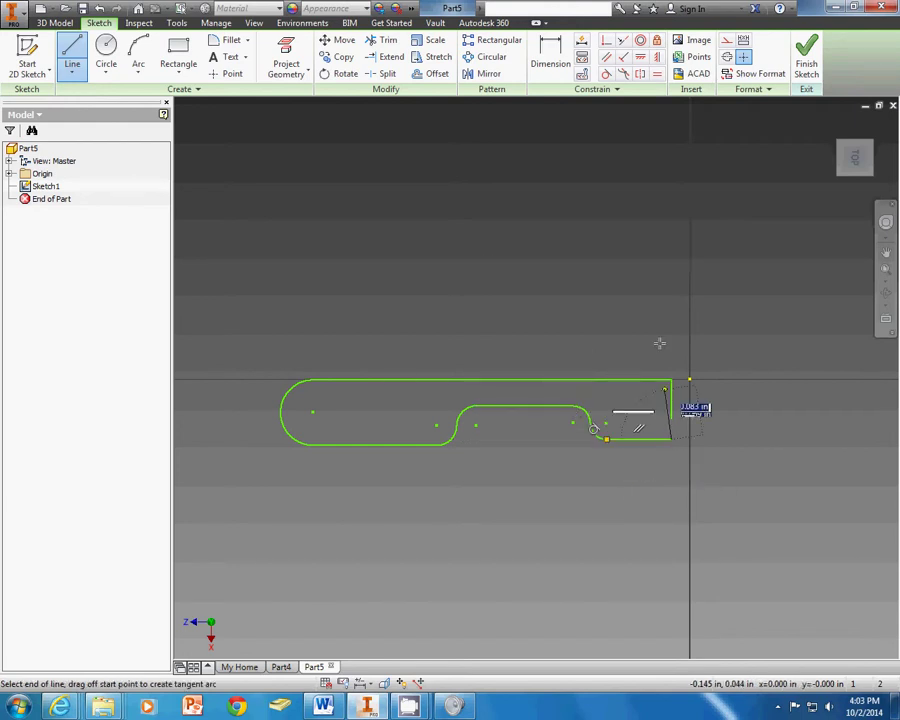
- Close the wheel profile with a coincident constraint between the short vertical line's lower end and the last horizontal line's endpoint
{"action": "left_click", "coordinate": [606, 40]}
{"action": "left_click", "coordinate": [671, 418]}
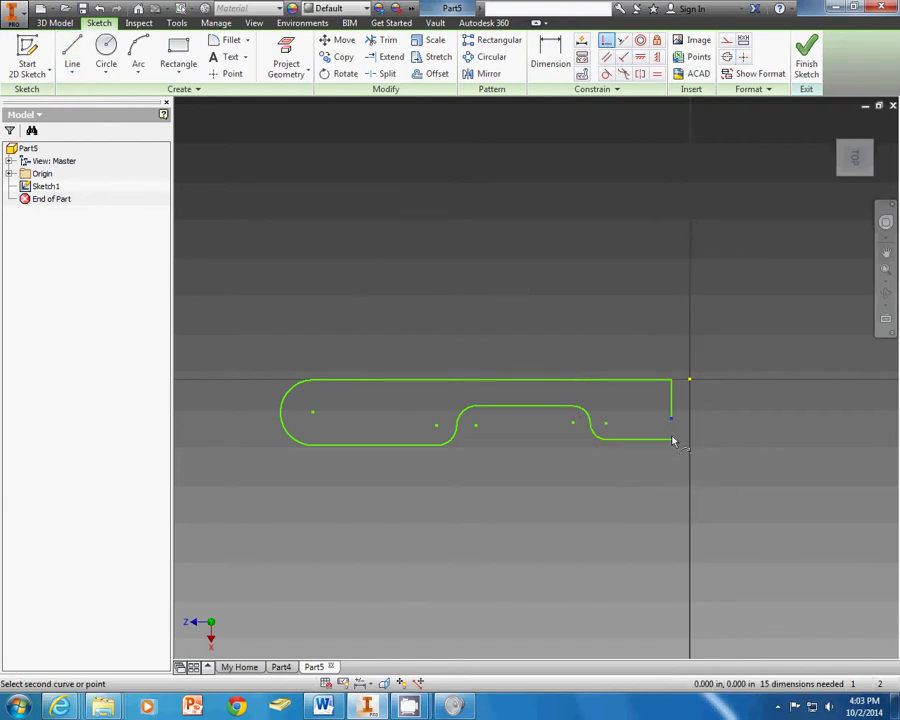
{"action": "left_click", "coordinate": [671, 437]}
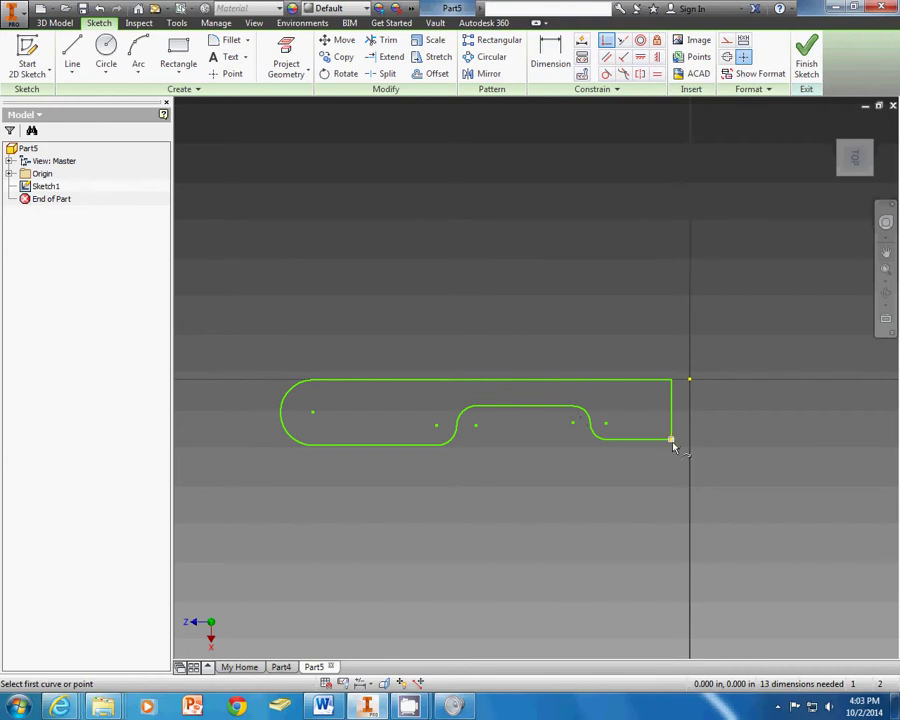
- Check the wheel's cross-section dimensions in the Word document and return to the Inventor sketch with the Dimension tool active
{"action": "left_click", "coordinate": [557, 55]}
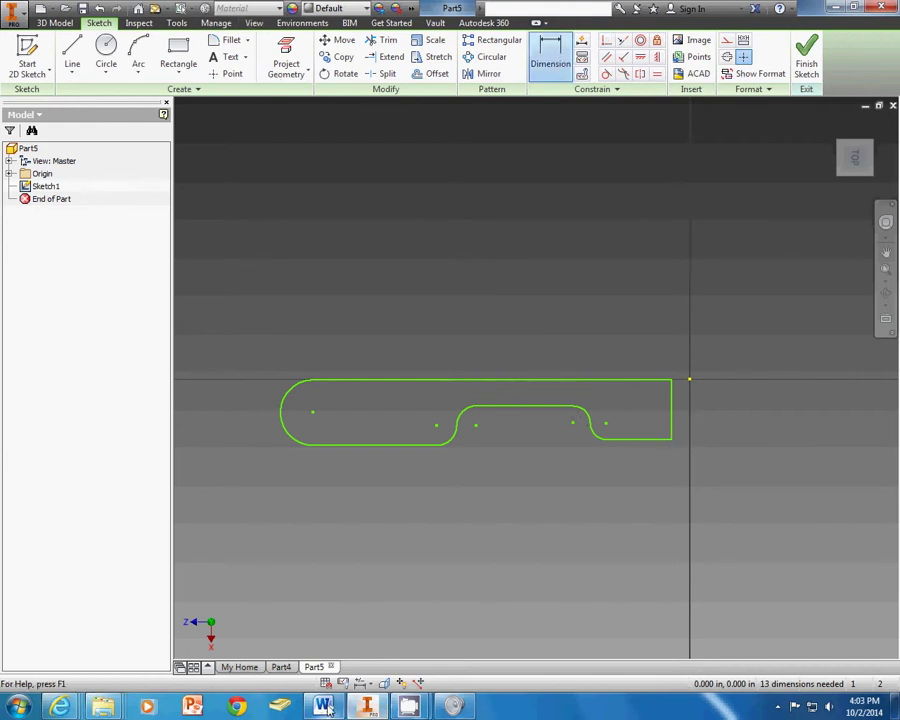
{"action": "mouse_move", "coordinate": [322, 706]}
{"action": "mouse_move", "coordinate": [314, 619]}
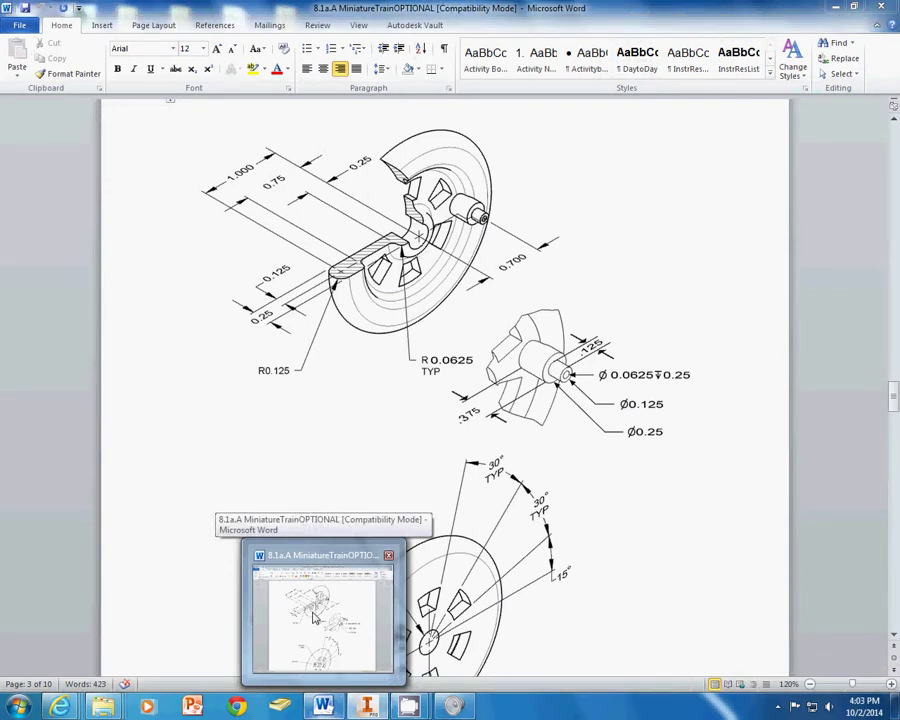
{"action": "left_click", "coordinate": [314, 619]}
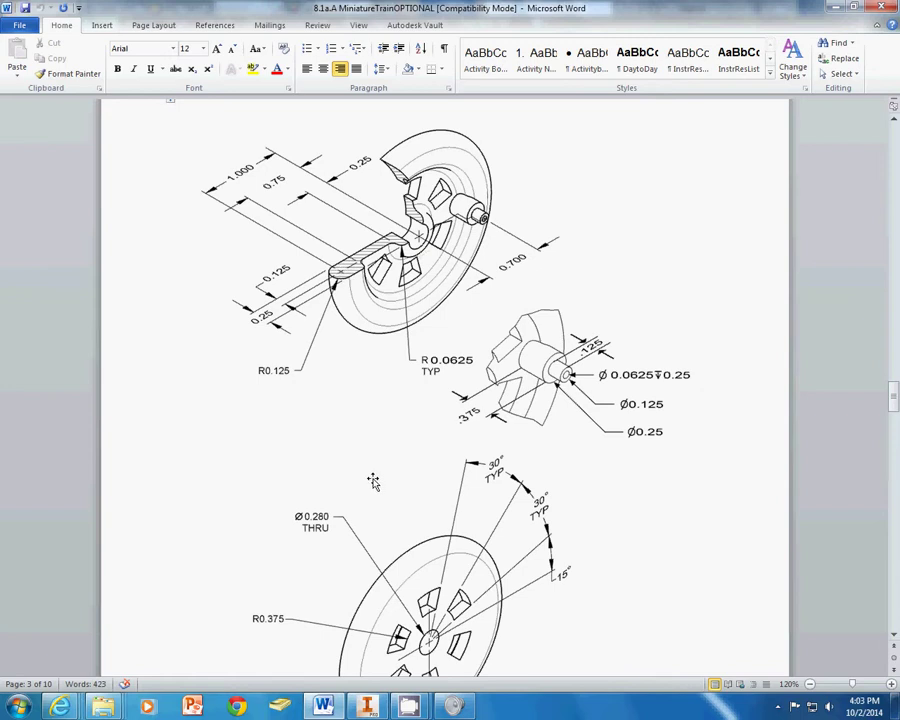
{"action": "mouse_move", "coordinate": [367, 704]}
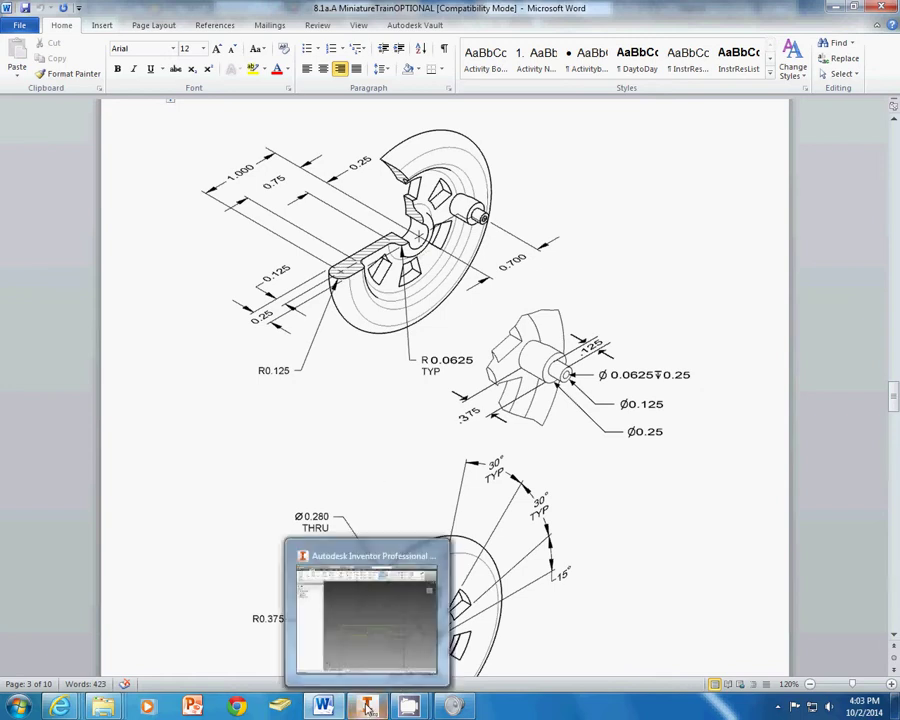
{"action": "left_click", "coordinate": [372, 633]}
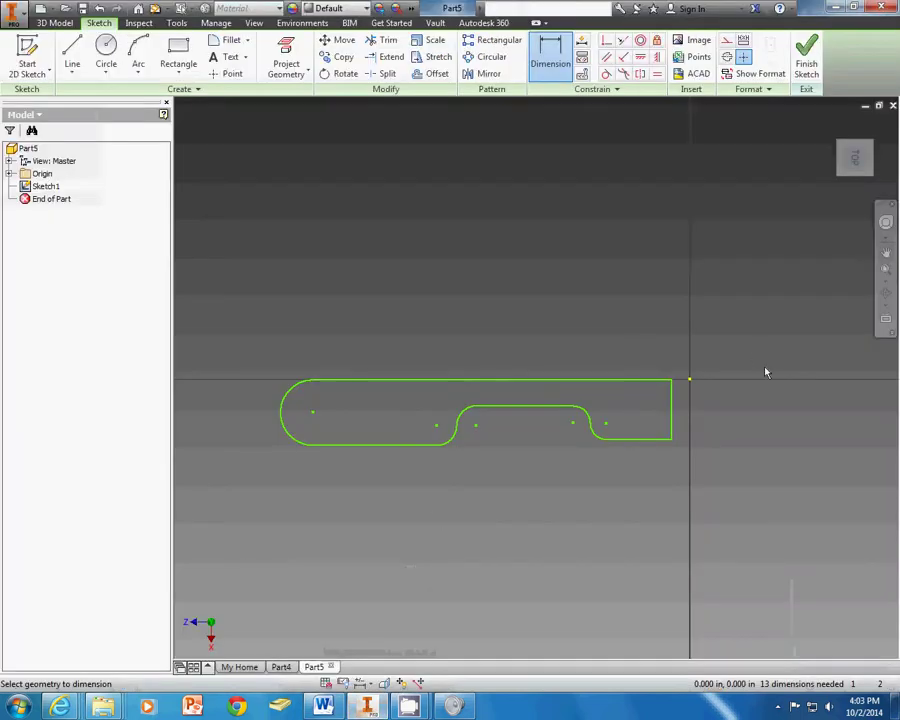
- Dimension the recess's inner S-curve junction 0.25 in horizontally from the origin
{"action": "left_click", "coordinate": [690, 380]}
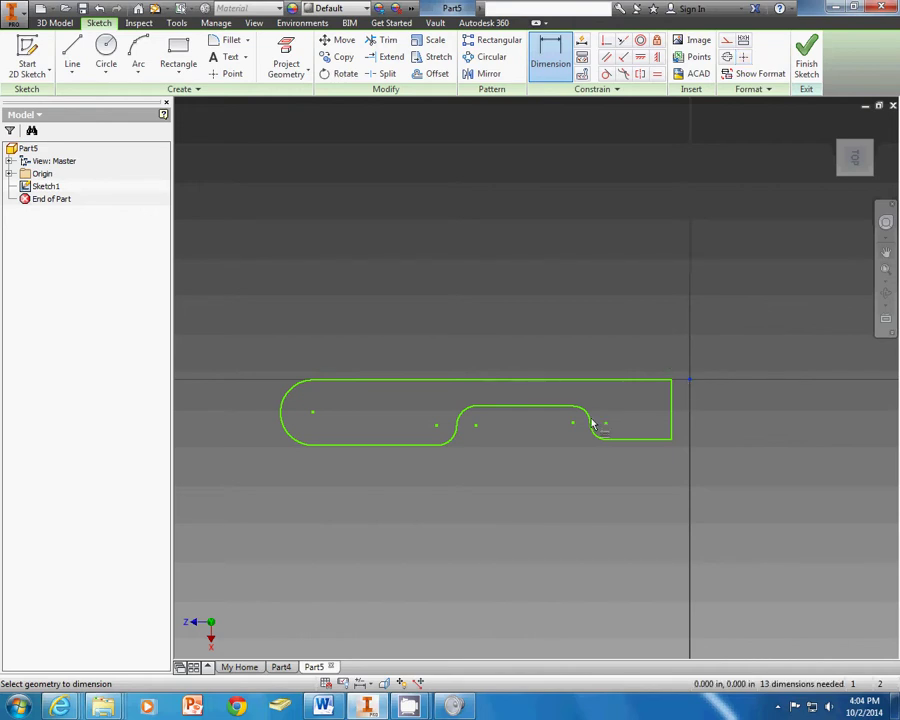
{"action": "left_click", "coordinate": [596, 424]}
{"action": "left_click", "coordinate": [658, 322]}
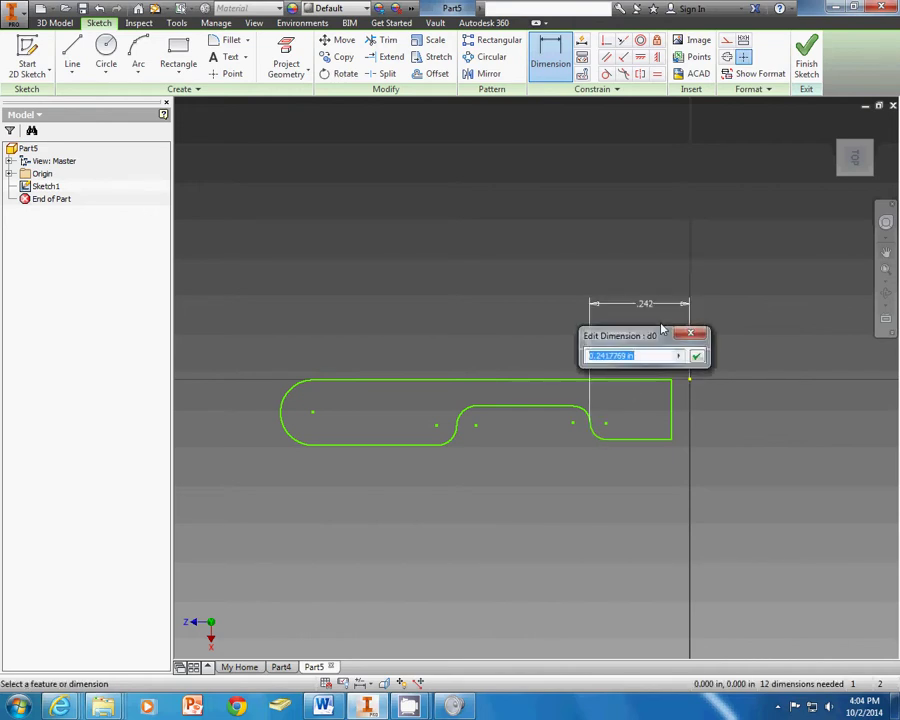
{"action": "type", "text": ".25"}
{"action": "key", "text": "Return"}
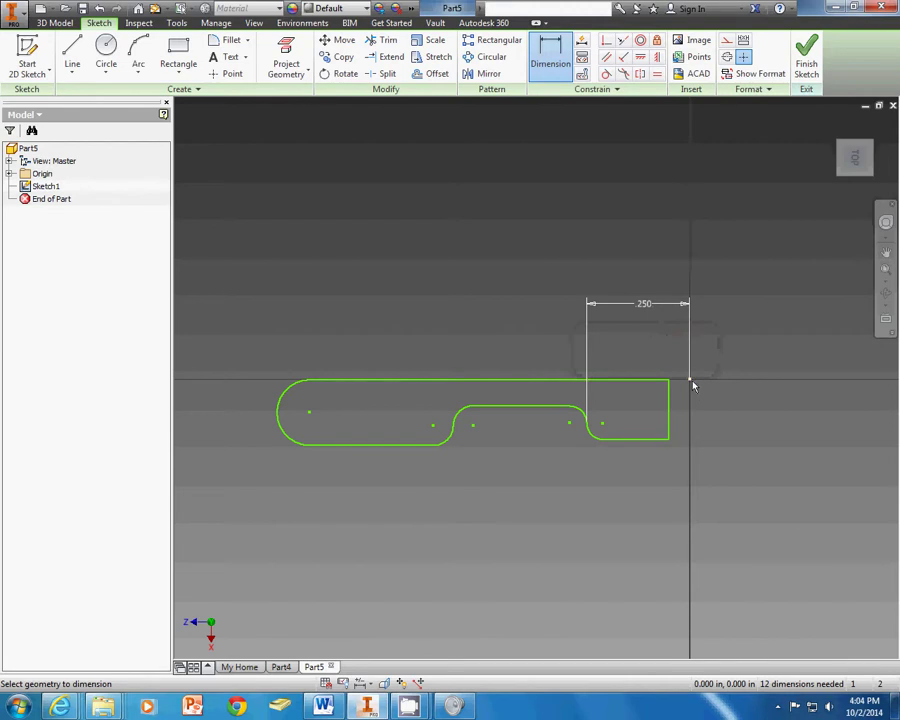
- Dimension the recess's outer S-curve junction 0.75 in horizontally from the origin
{"action": "left_click", "coordinate": [455, 428]}
{"action": "left_click", "coordinate": [516, 228]}
{"action": "type", "text": "."}
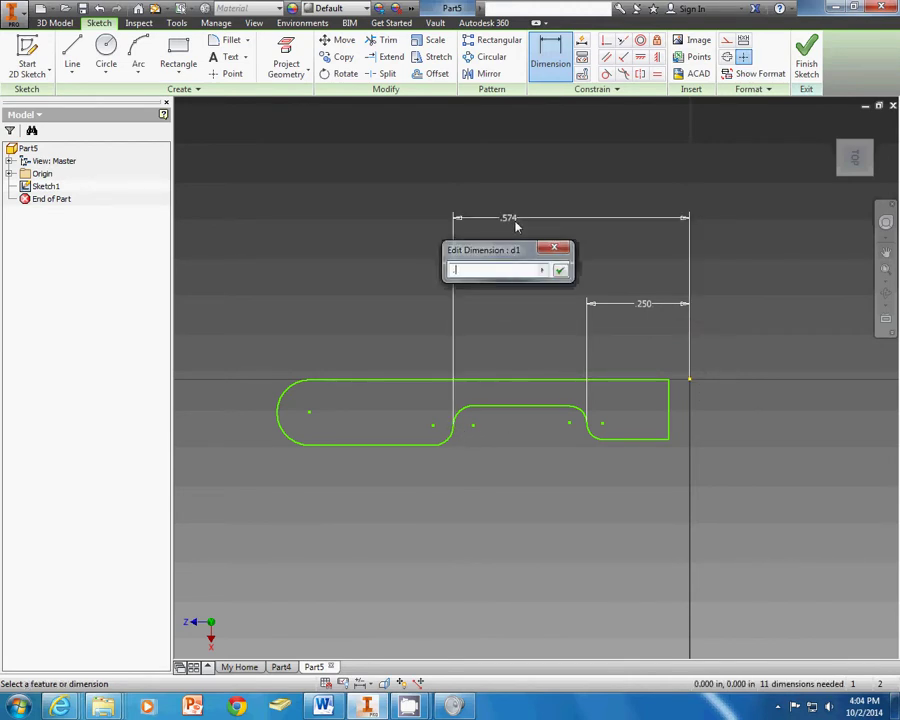
{"action": "type", "text": "75"}
{"action": "key", "text": "Return"}
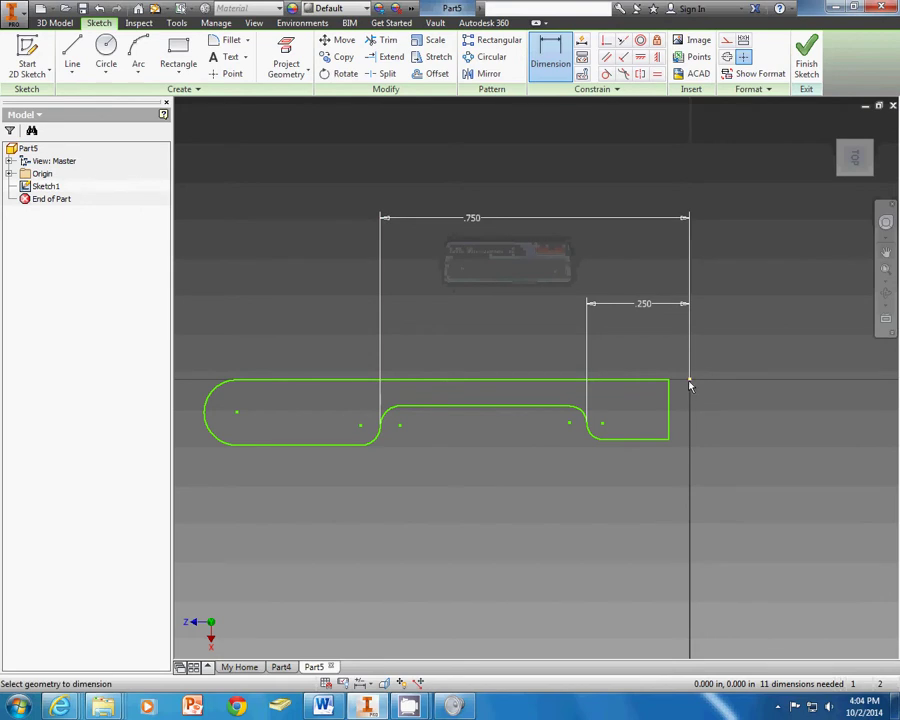
- Dimension the rounded end's arc center 1.000 in horizontally from the origin and leave the Dimension command
{"action": "left_click", "coordinate": [237, 412]}
{"action": "left_click", "coordinate": [476, 151]}
{"action": "type", "text": "1.0973415"}
{"action": "key", "text": "Return"}
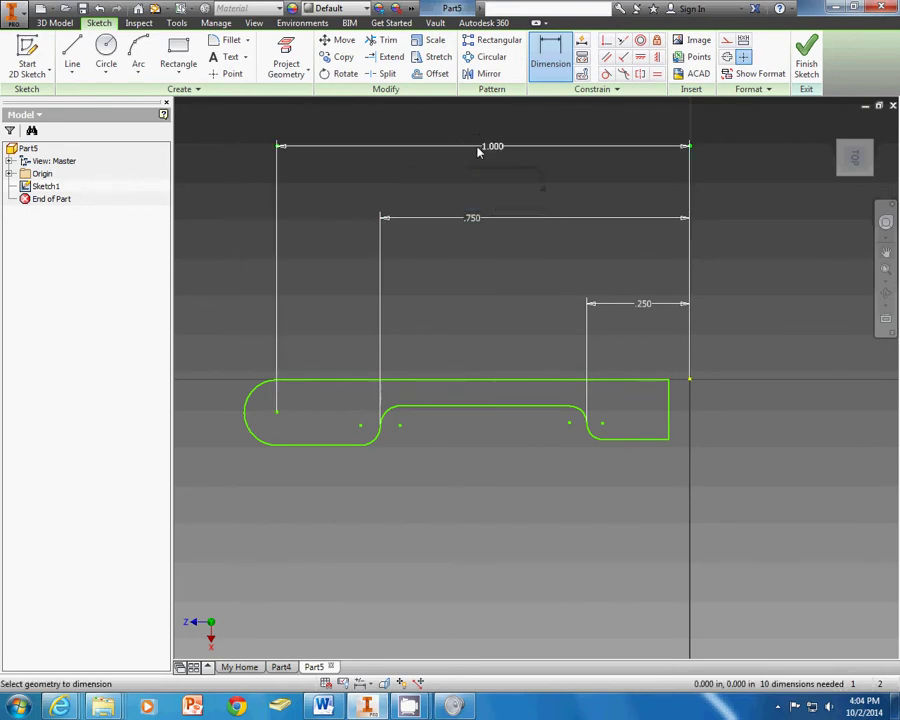
{"action": "right_click", "coordinate": [642, 330]}
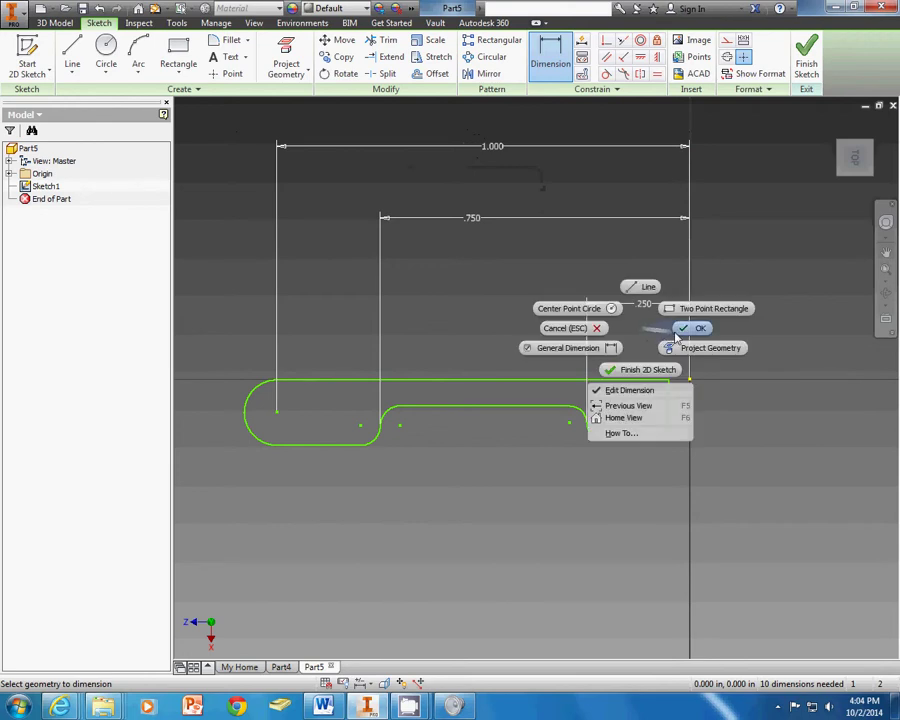
{"action": "left_click", "coordinate": [677, 332]}
- Pull the profile's top line off the axis and fix it level with the origin using a vertical dimension of 0
{"action": "left_click_drag", "start_coordinate": [641, 379], "coordinate": [639, 390]}
{"action": "left_click", "coordinate": [550, 52]}
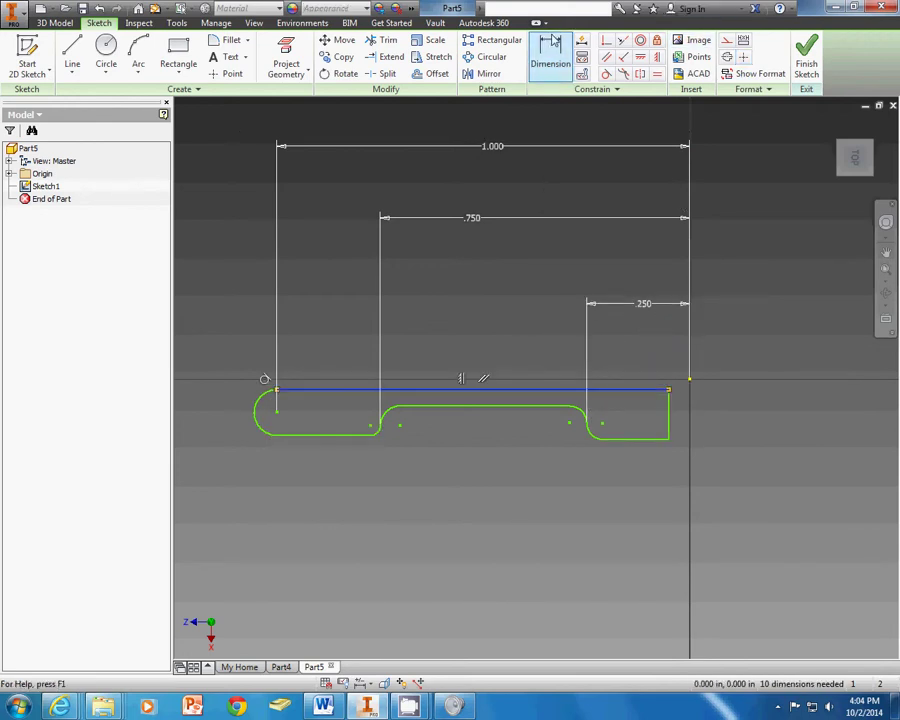
{"action": "left_click", "coordinate": [634, 398]}
{"action": "left_click", "coordinate": [690, 380]}
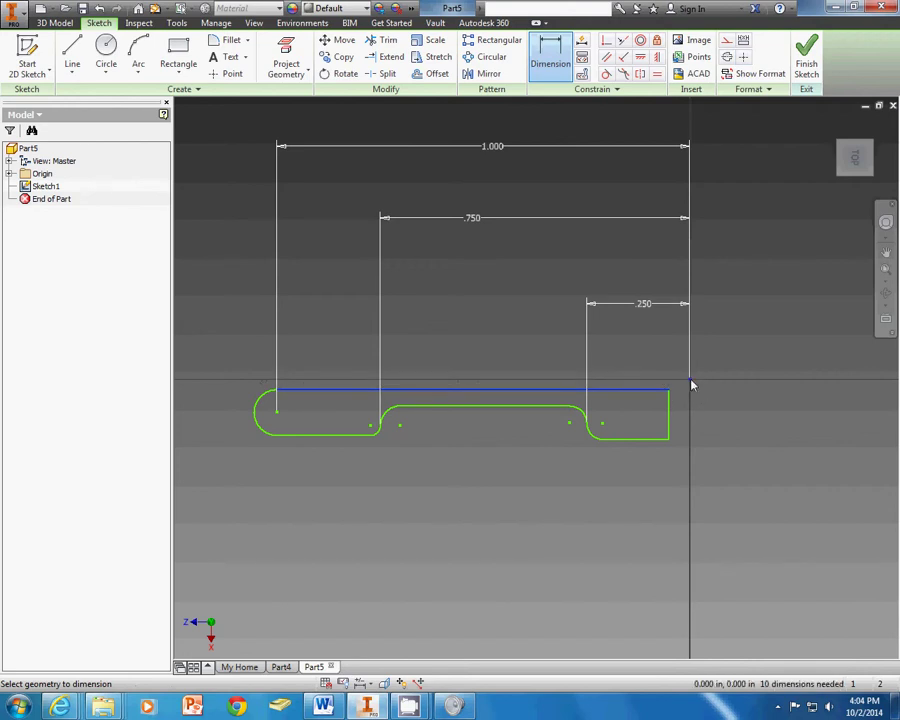
{"action": "left_click", "coordinate": [732, 351]}
{"action": "type", "text": "0"}
{"action": "key", "text": "Return"}
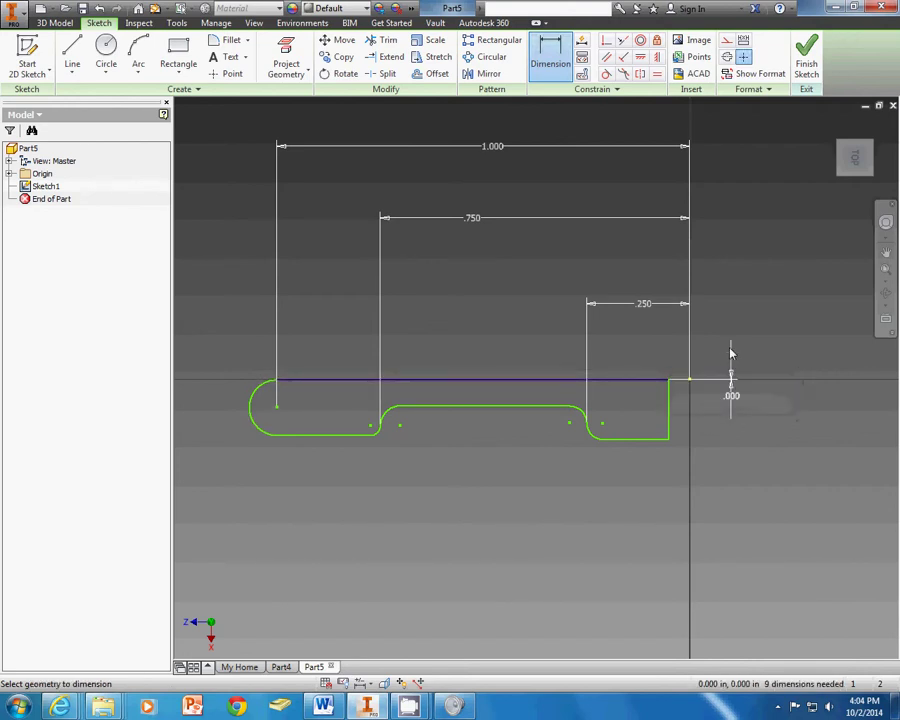
- Dimension the radius of the profile's rounded outer end as 0.25 in
{"action": "left_click", "coordinate": [249, 408]}
{"action": "left_click", "coordinate": [227, 480]}
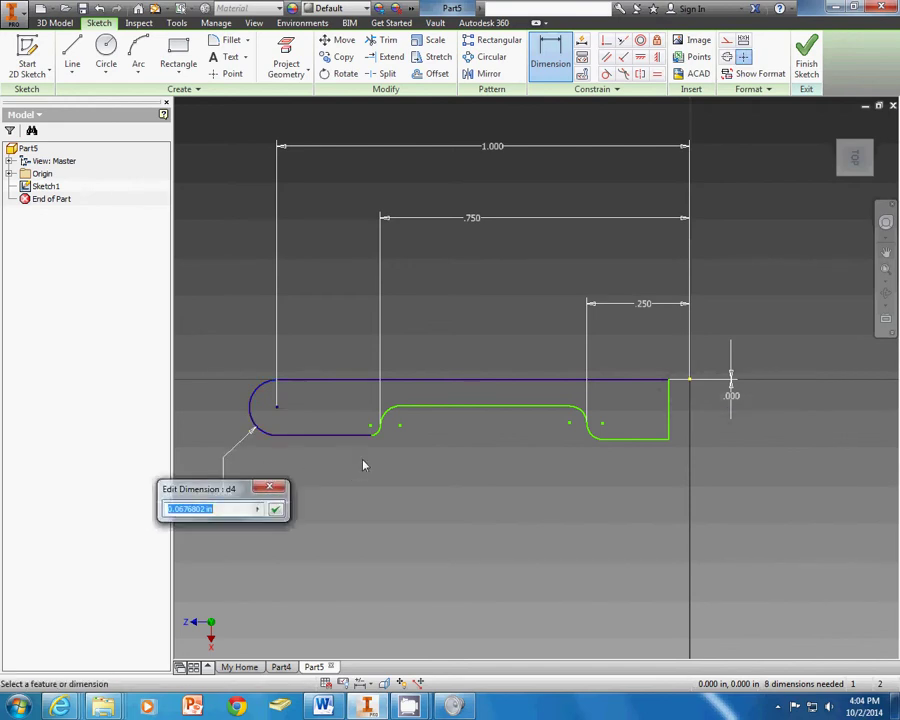
{"action": "type", "text": ".25"}
{"action": "key", "text": "Return"}
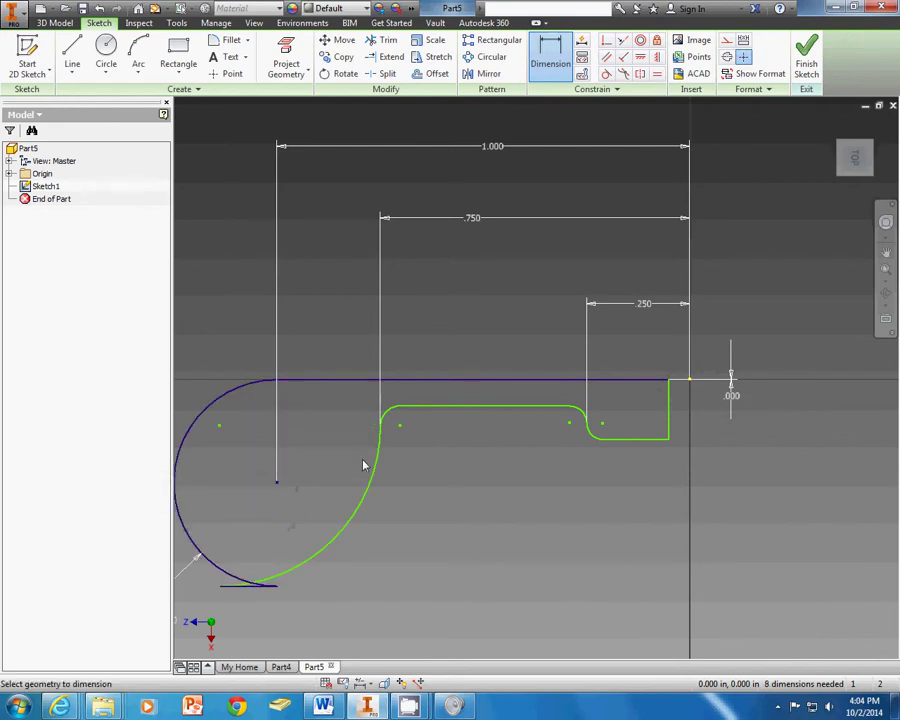
- Dimension the profile's height at the end nearest the origin as 0.25 in
{"action": "left_click", "coordinate": [669, 422]}
{"action": "left_click", "coordinate": [766, 426]}
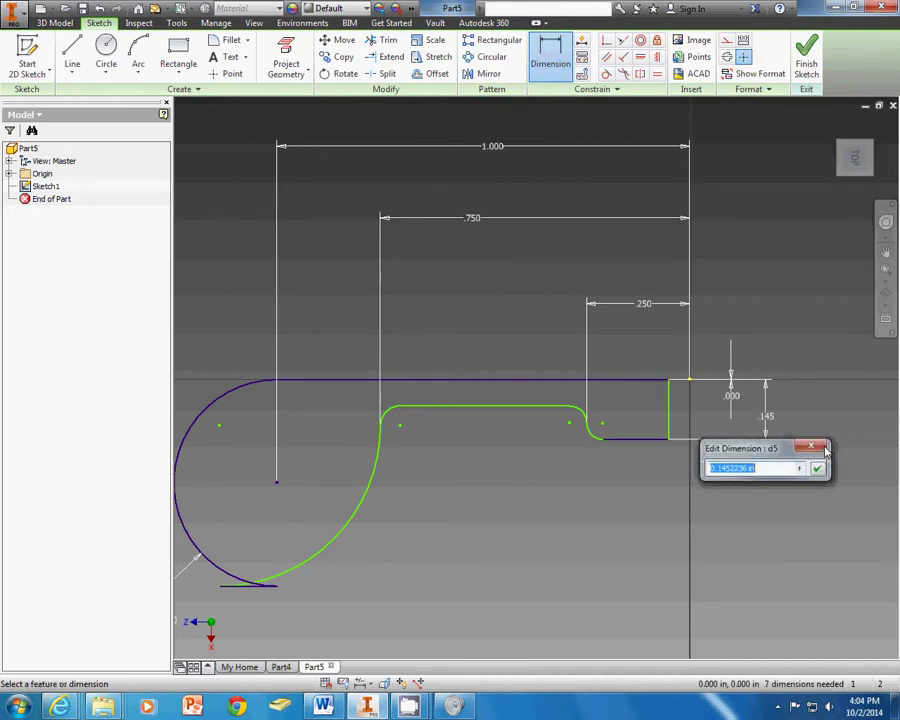
{"action": "type", "text": ".25"}
{"action": "key", "text": "Return"}
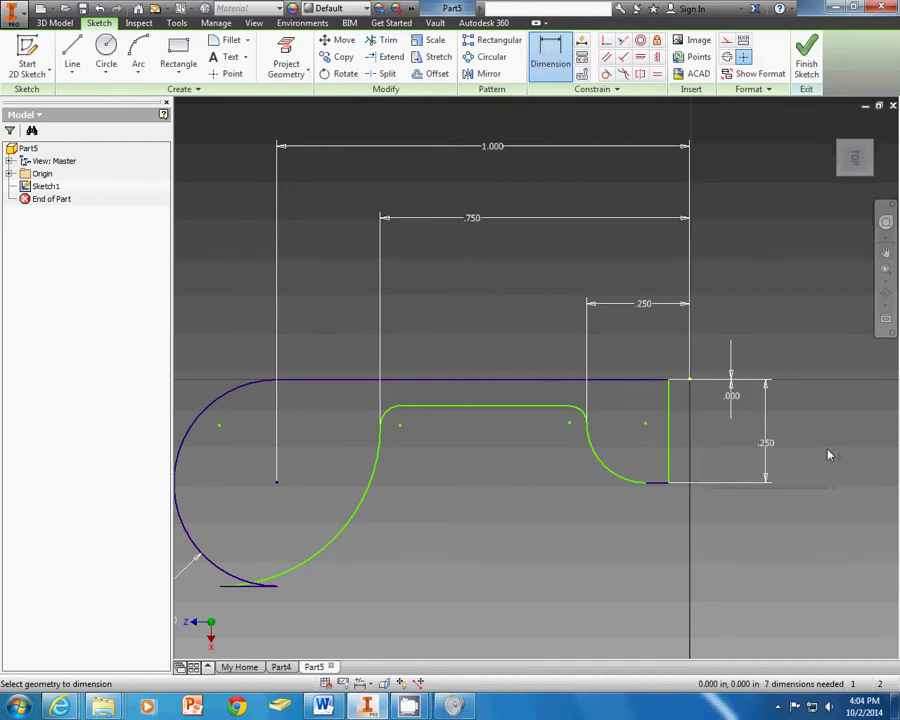
{"action": "middle_click_drag", "start_coordinate": [582, 569], "coordinate": [710, 544]}
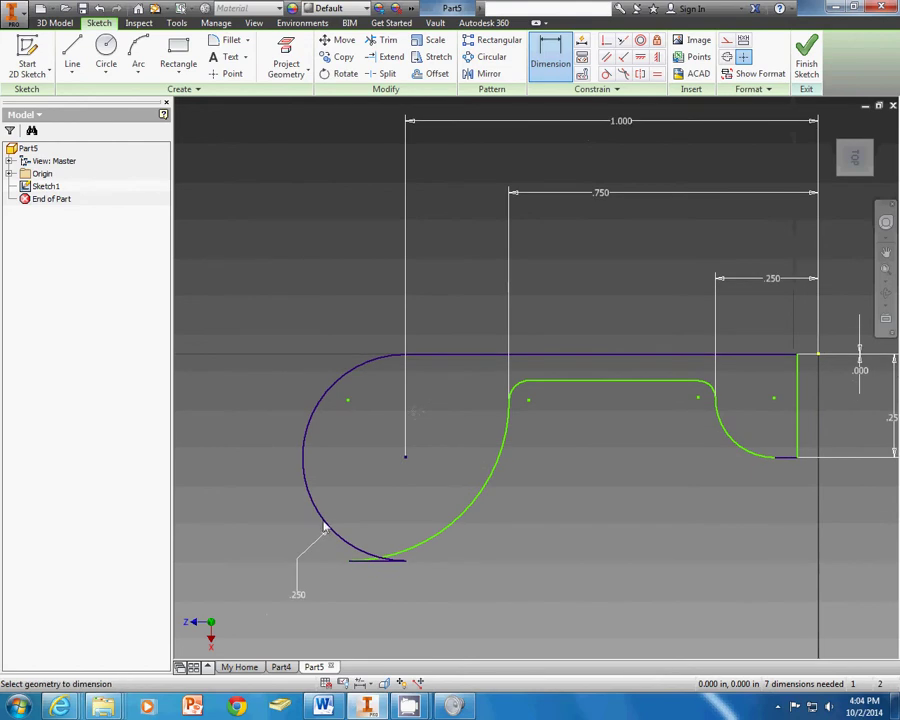
- Set the radius of the profile's rounded outer end to .125 in
{"action": "middle_click_drag", "start_coordinate": [620, 443], "coordinate": [589, 424]}
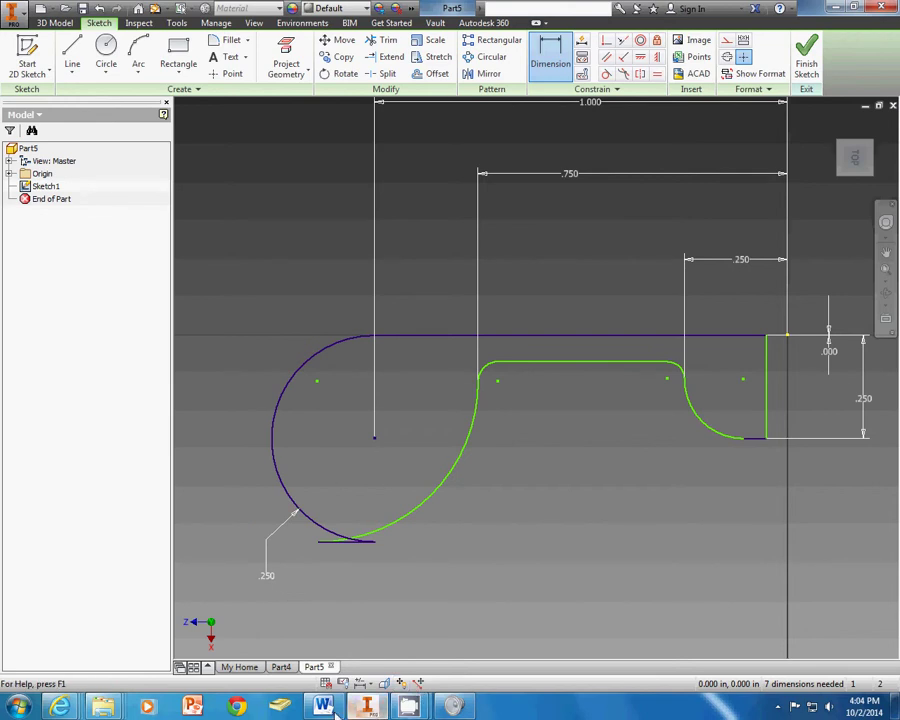
{"action": "mouse_move", "coordinate": [322, 706]}
{"action": "mouse_move", "coordinate": [317, 642]}
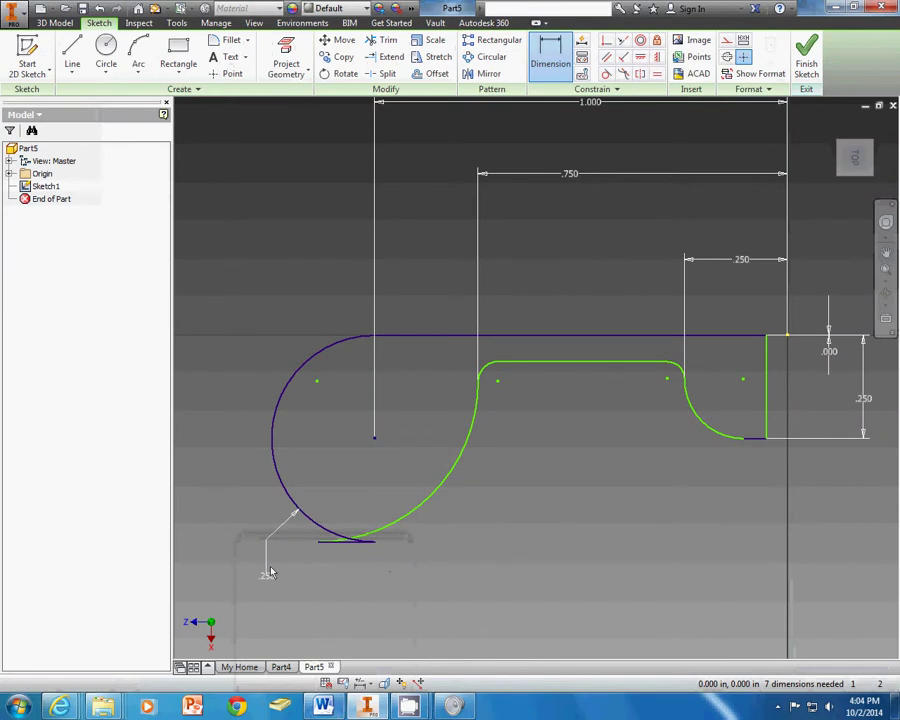
{"action": "left_click", "coordinate": [268, 574]}
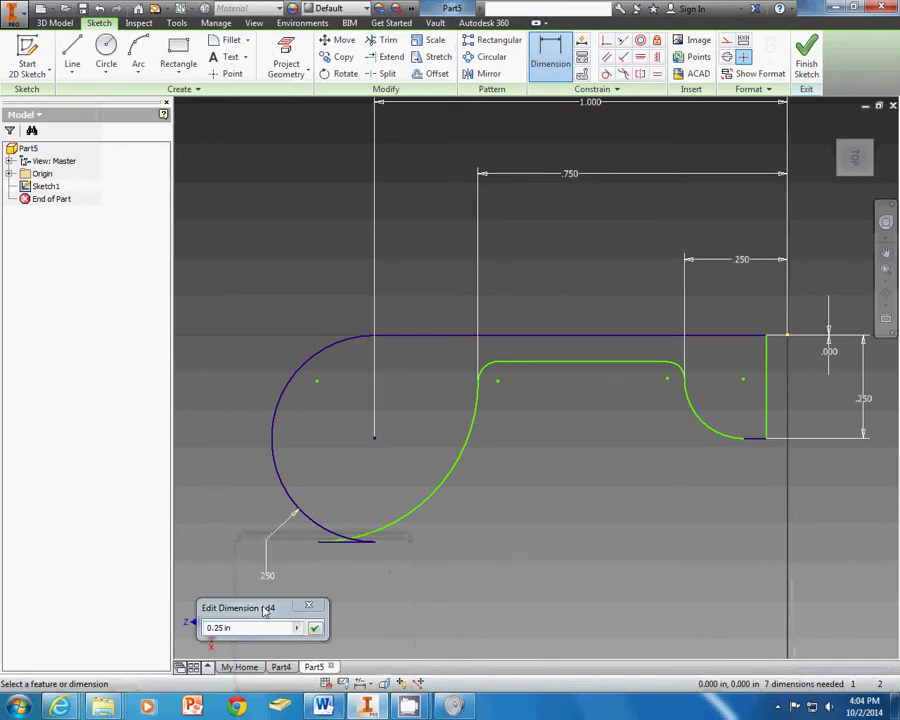
{"action": "type", "text": ".1"}
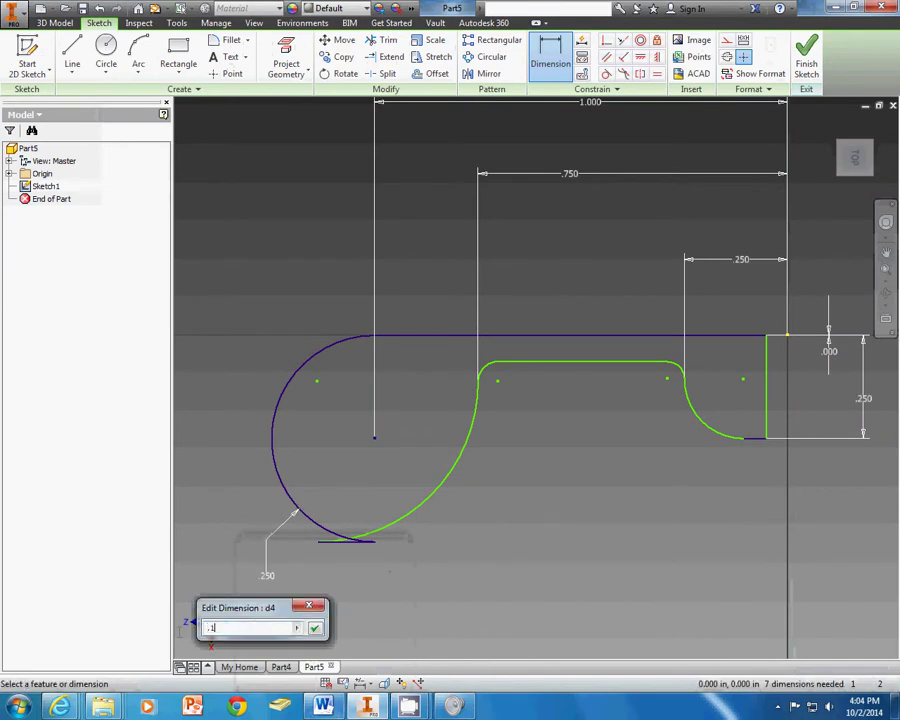
{"action": "type", "text": "25"}
{"action": "key", "text": "Return"}
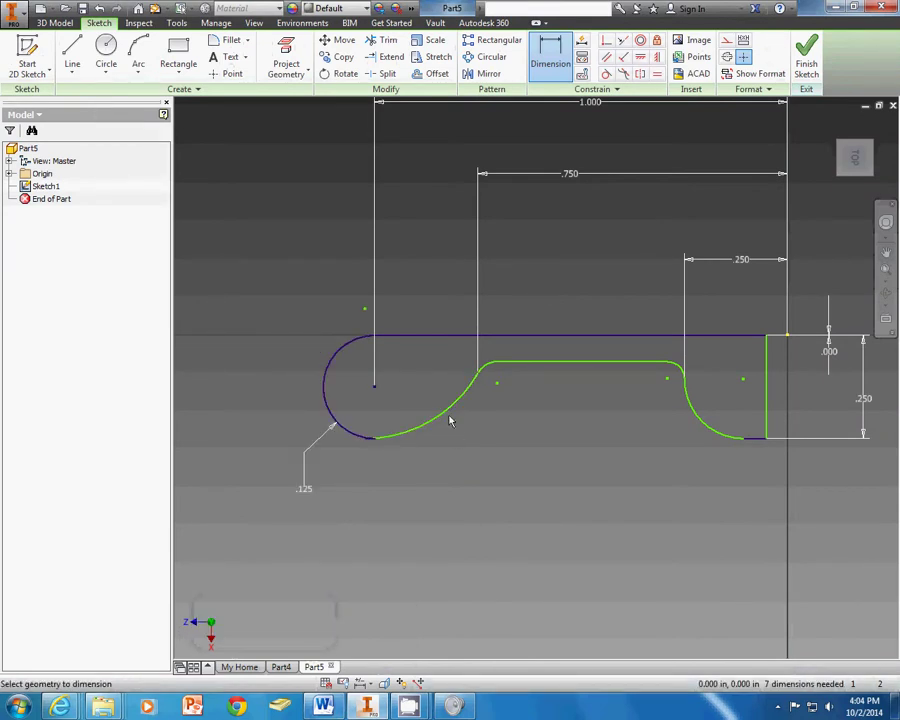
- Dimension the vertical distance between the profile's top line and the recess line as .125 in and leave the Dimension command
{"action": "left_click", "coordinate": [639, 336]}
{"action": "left_click", "coordinate": [643, 362]}
{"action": "left_click", "coordinate": [623, 272]}
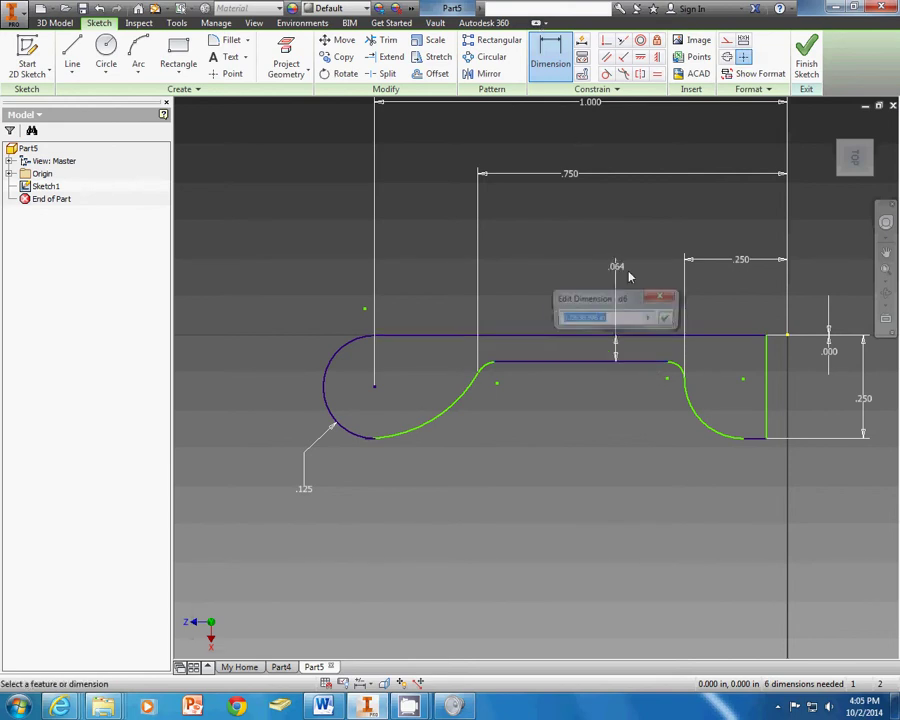
{"action": "type", "text": ".125"}
{"action": "key", "text": "Return"}
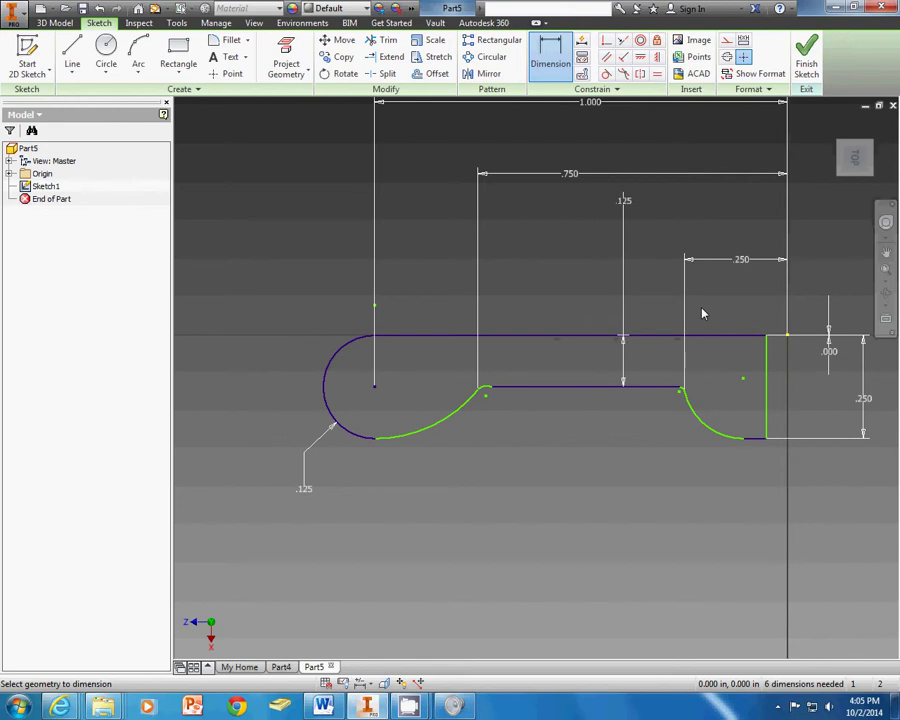
{"action": "right_click", "coordinate": [516, 276]}
{"action": "left_click", "coordinate": [550, 280]}
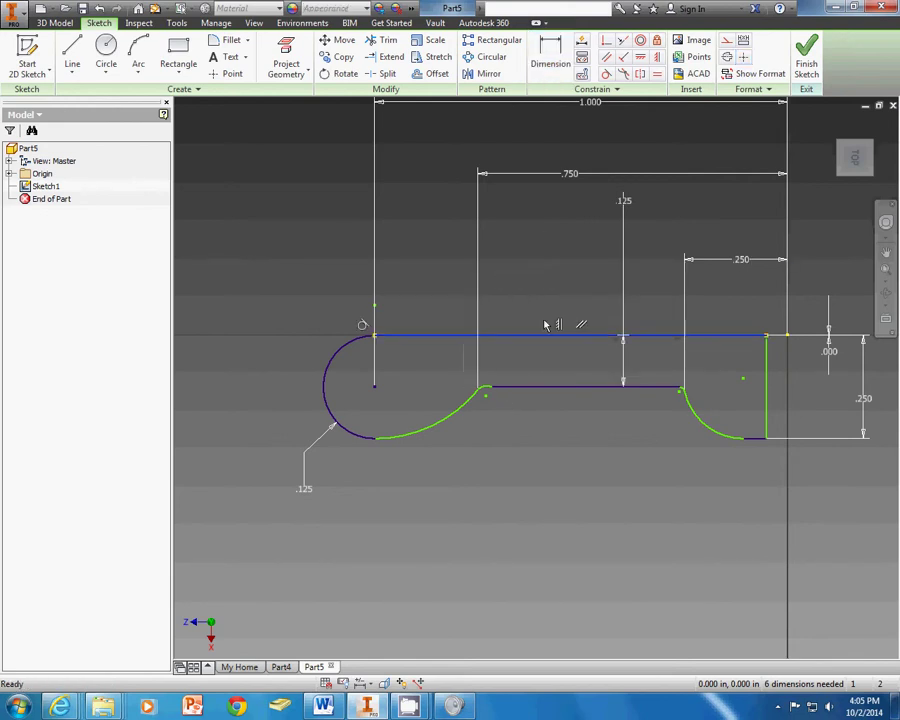
- Shift the outer endpoint of the recess line toward the origin so the small arc joined to it grows
{"action": "scroll", "coordinate": [480, 393], "scroll_direction": "down", "scroll_amount": 3}
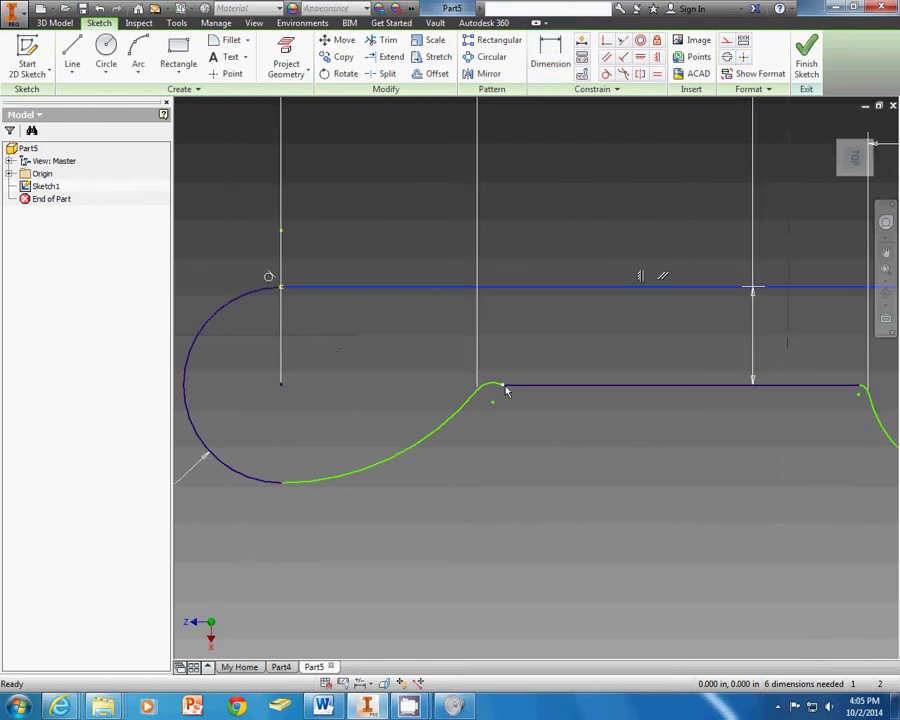
{"action": "left_click_drag", "start_coordinate": [506, 392], "coordinate": [546, 384]}
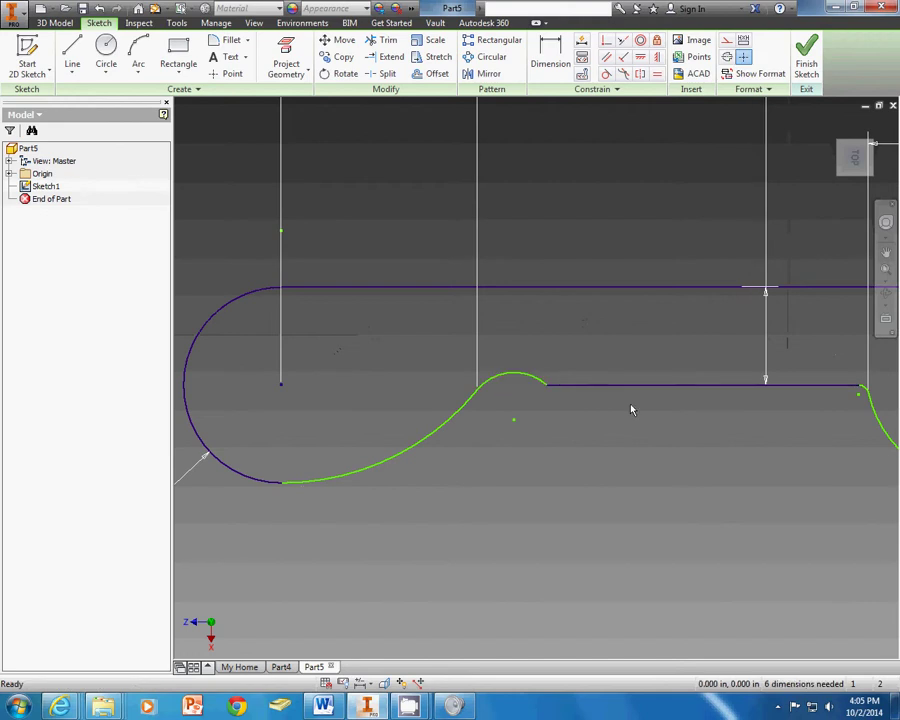
{"action": "middle_click_drag", "start_coordinate": [631, 409], "coordinate": [460, 388]}
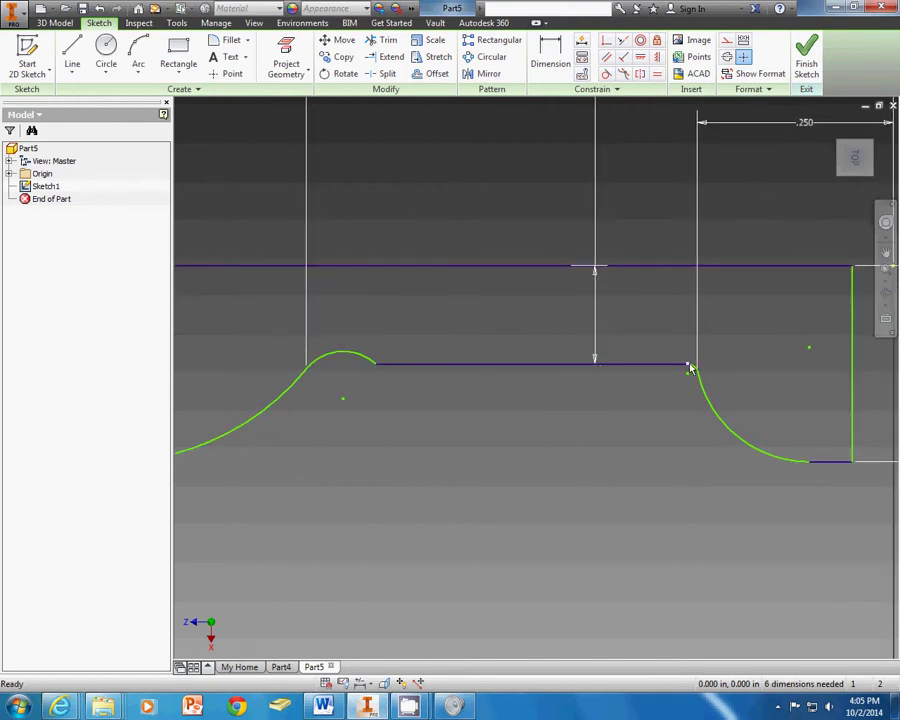
- Try to reshape the small arc at the recess end nearest the origin by moving its center, and undo the change
{"action": "mouse_move", "coordinate": [689, 365]}
{"action": "left_mouse_down"}
{"action": "mouse_move", "coordinate": [661, 357]}
{"action": "mouse_move", "coordinate": [689, 349]}
{"action": "left_mouse_up"}
{"action": "middle_click_drag", "start_coordinate": [750, 424], "coordinate": [705, 368]}
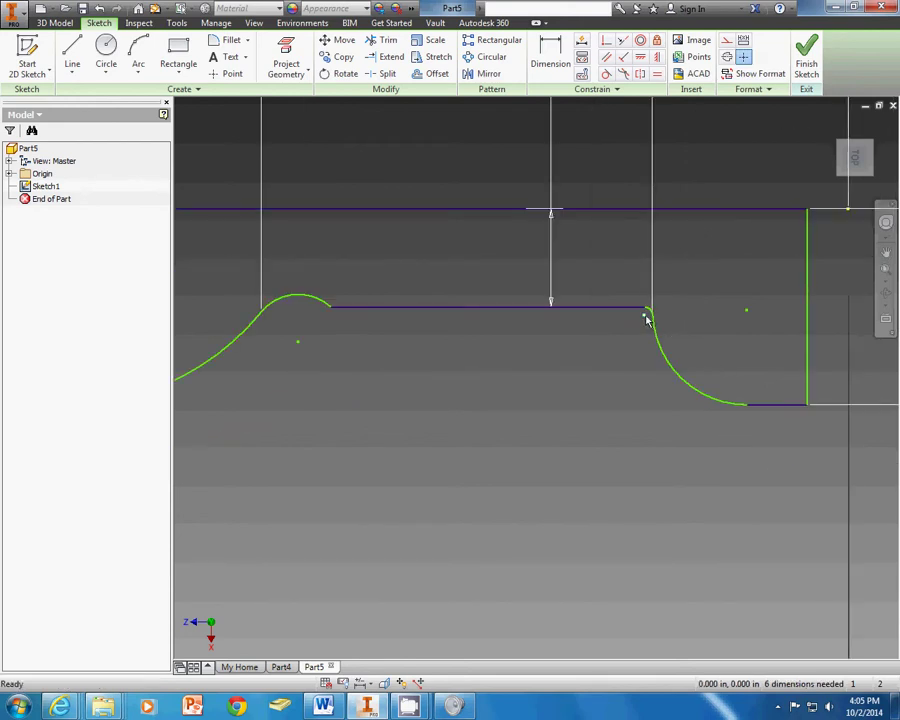
{"action": "mouse_move", "coordinate": [645, 318]}
{"action": "left_mouse_down"}
{"action": "mouse_move", "coordinate": [650, 344]}
{"action": "mouse_move", "coordinate": [646, 314]}
{"action": "mouse_move", "coordinate": [652, 322]}
{"action": "left_mouse_up"}
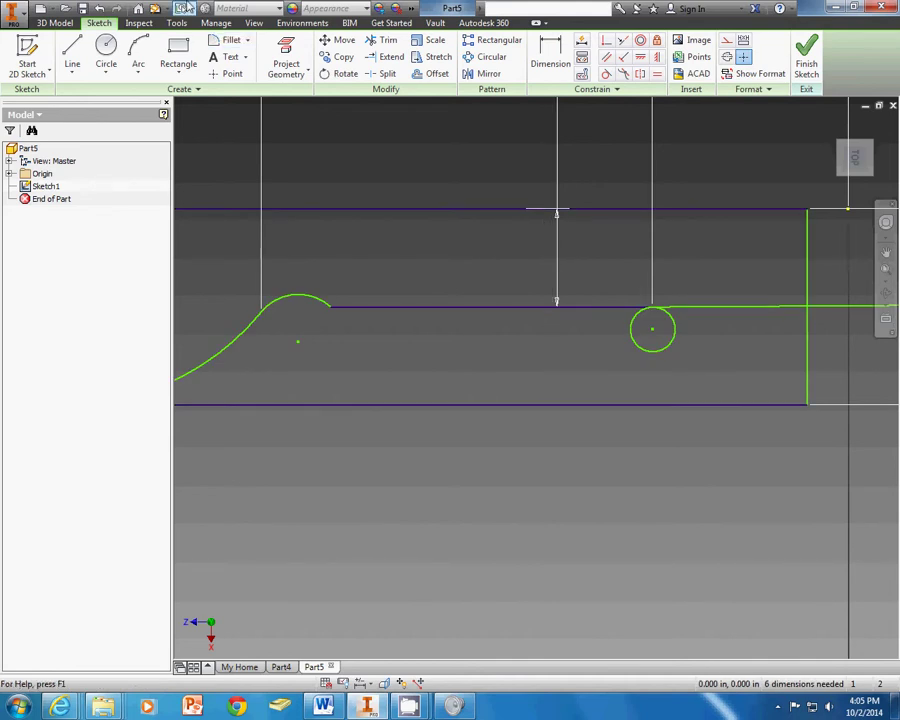
{"action": "left_click", "coordinate": [78, 8]}
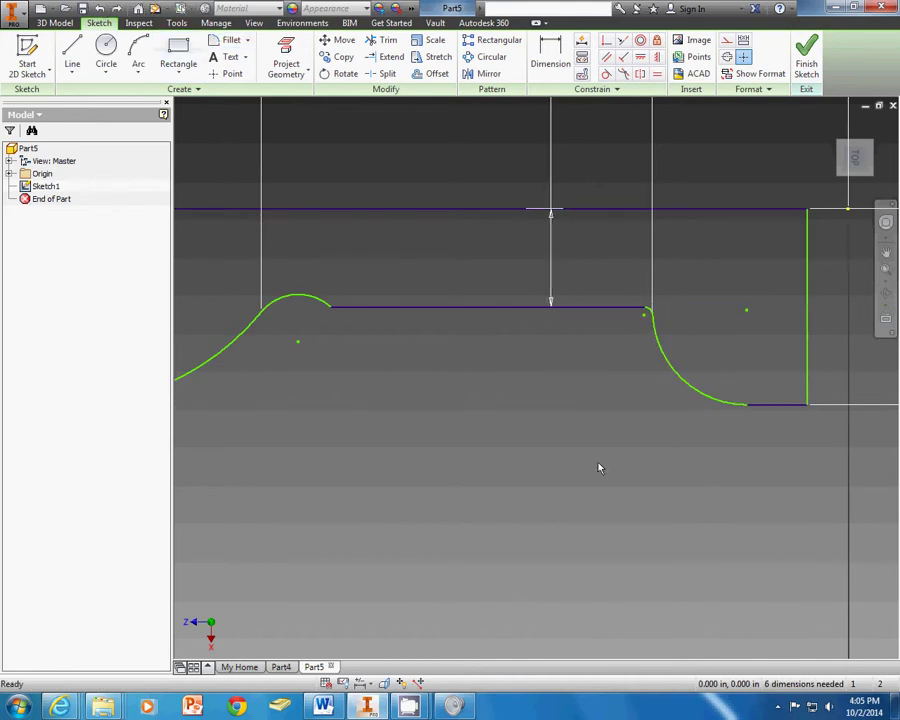
- Dimension the profile's vertical inner edge .14 in horizontally from the origin
{"action": "scroll", "coordinate": [600, 468], "scroll_direction": "up", "scroll_amount": 3}
{"action": "mouse_move", "coordinate": [715, 364]}
{"action": "middle_mouse_down"}
{"action": "mouse_move", "coordinate": [748, 348]}
{"action": "mouse_move", "coordinate": [664, 345]}
{"action": "middle_mouse_up"}
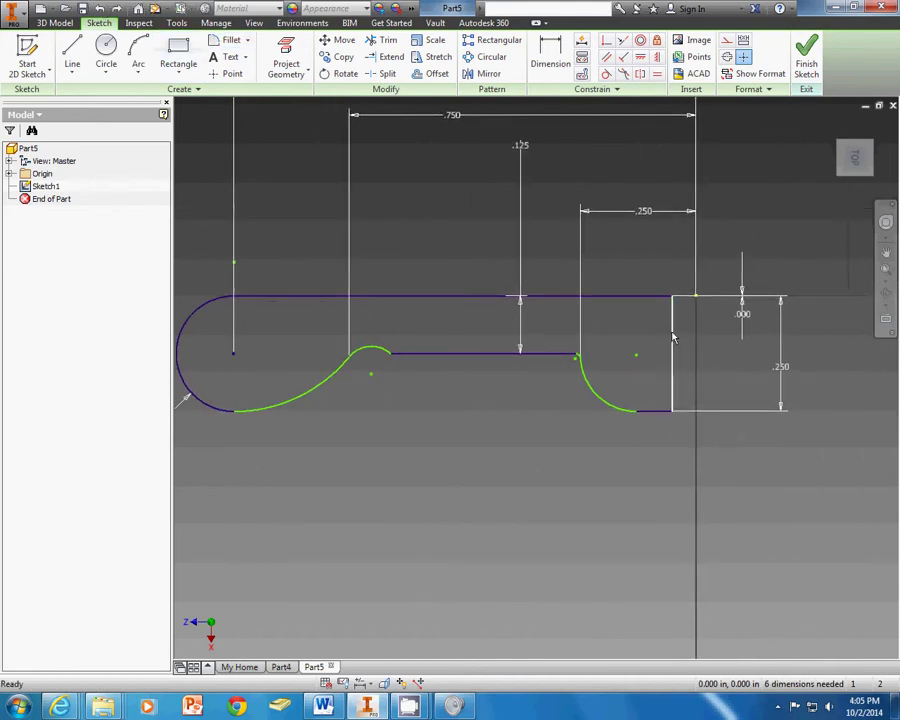
{"action": "left_click", "coordinate": [551, 52]}
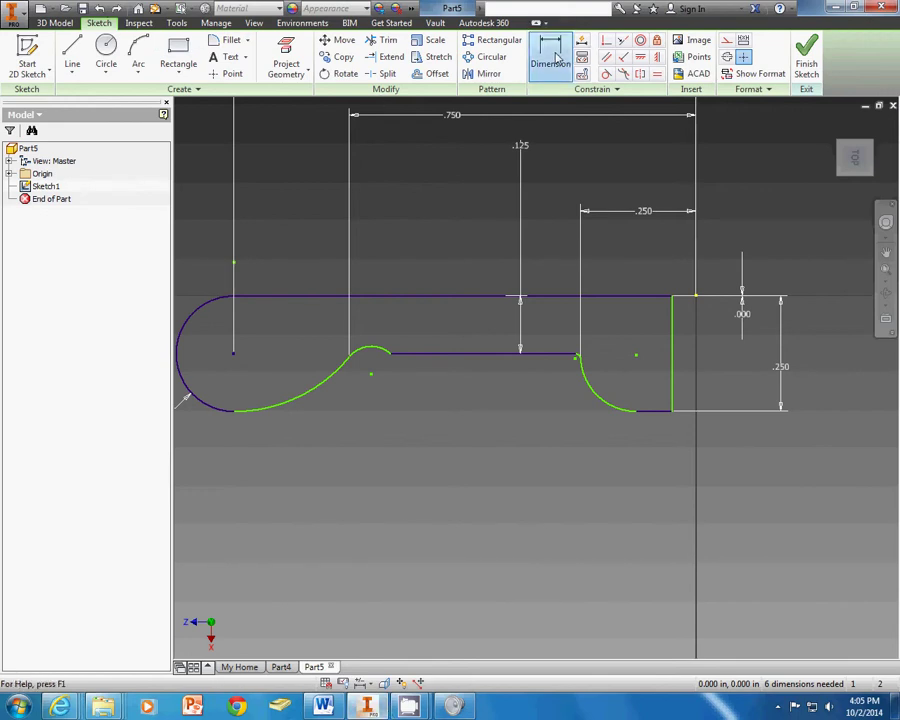
{"action": "left_click", "coordinate": [676, 350]}
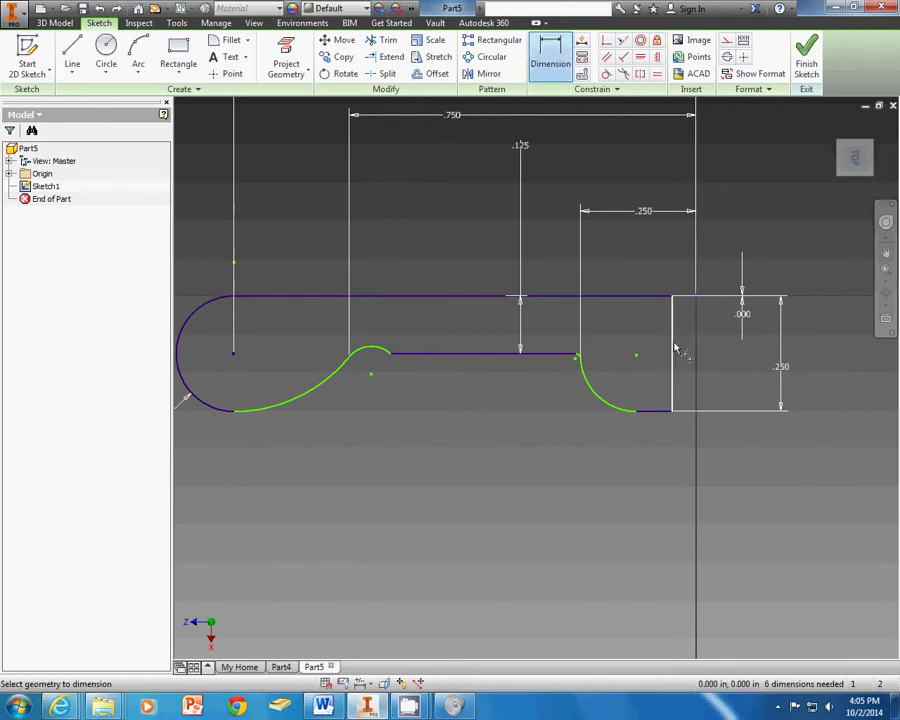
{"action": "left_click", "coordinate": [681, 257]}
{"action": "type", "text": ".14"}
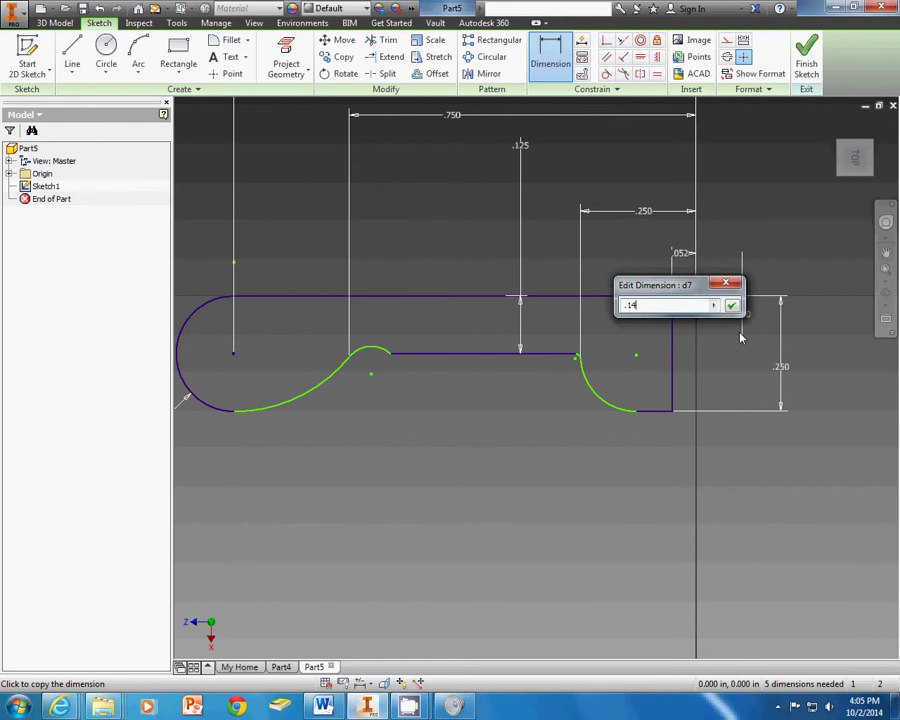
{"action": "key", "text": "Return"}
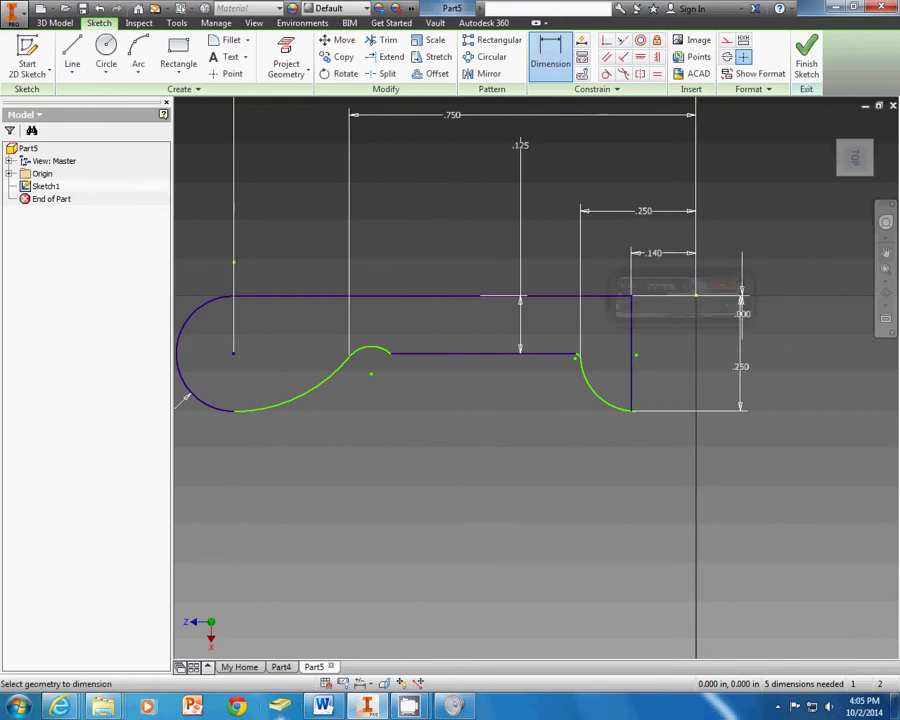
- Check the wheel's dimensions in the Word document, return to the Inventor sketch and end the Dimension command
{"action": "left_click", "coordinate": [330, 706]}
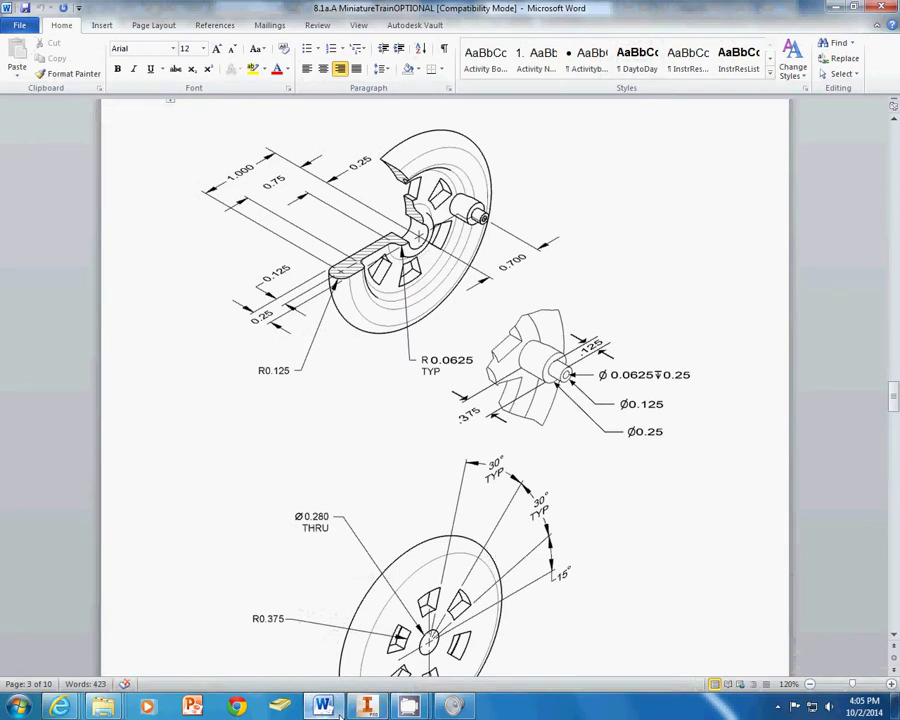
{"action": "mouse_move", "coordinate": [368, 708]}
{"action": "left_click", "coordinate": [365, 615]}
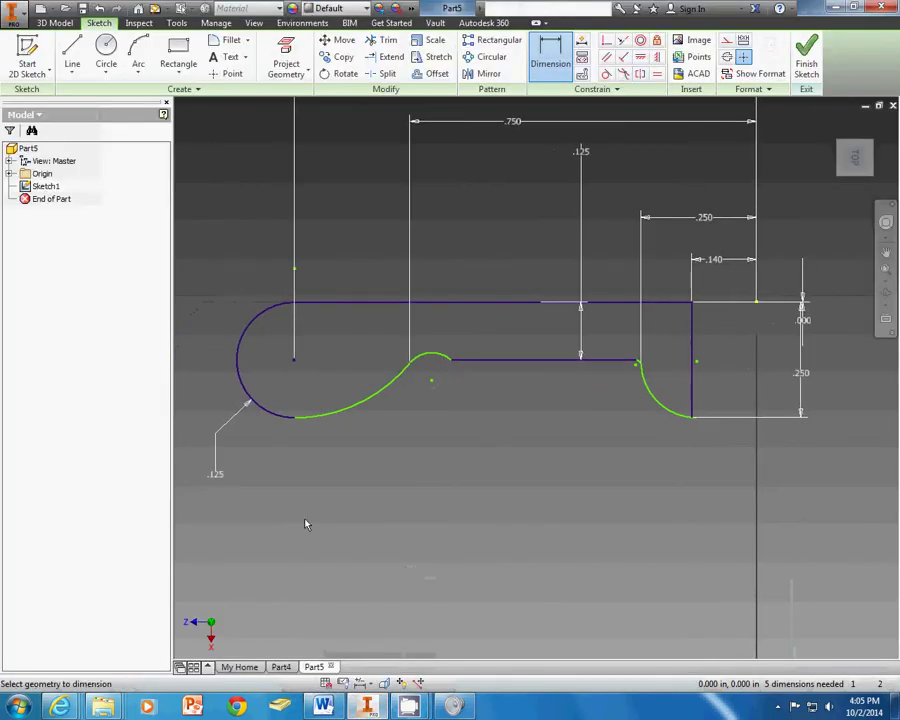
{"action": "right_click", "coordinate": [344, 338]}
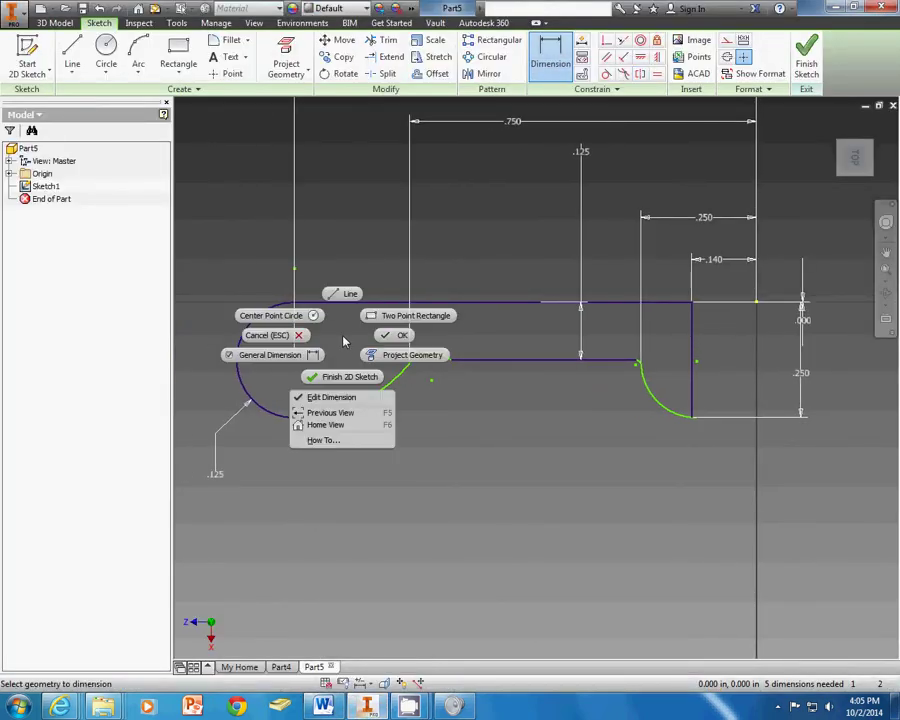
{"action": "left_click", "coordinate": [391, 336]}
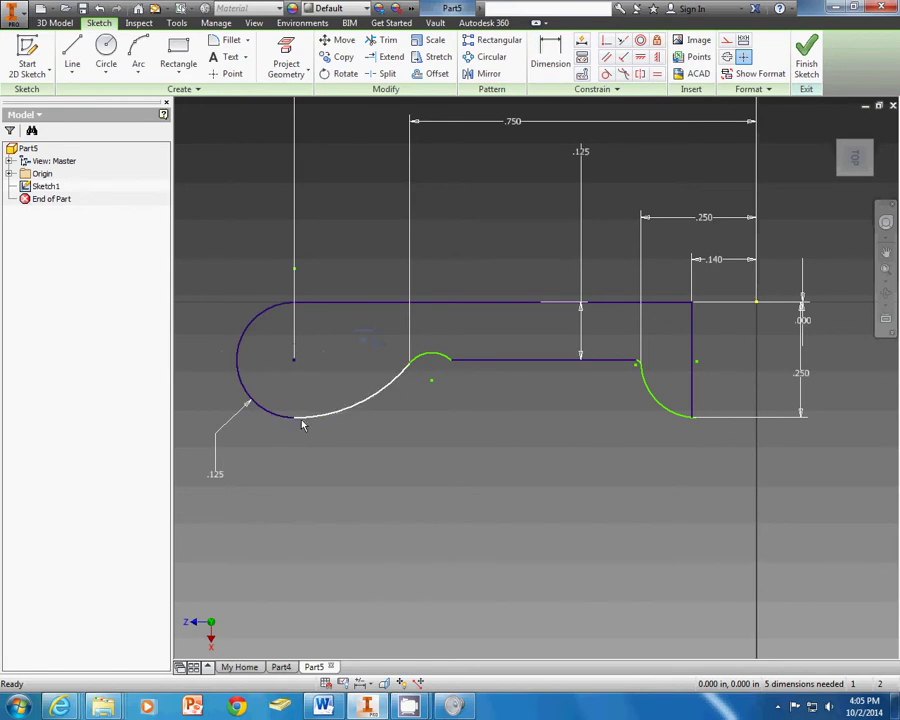
- Delete the two arcs connecting the profile's rounded outer end to the recess line
{"action": "scroll", "coordinate": [296, 421], "scroll_direction": "up", "scroll_amount": 4}
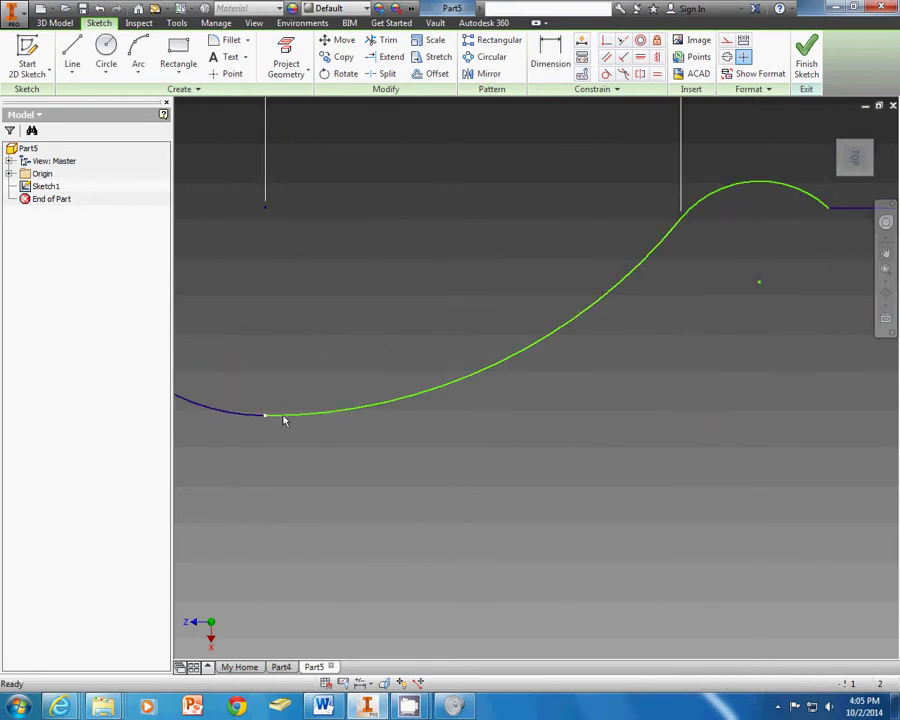
{"action": "left_click_drag", "start_coordinate": [267, 418], "coordinate": [330, 425]}
{"action": "left_click_drag", "start_coordinate": [461, 434], "coordinate": [325, 412]}
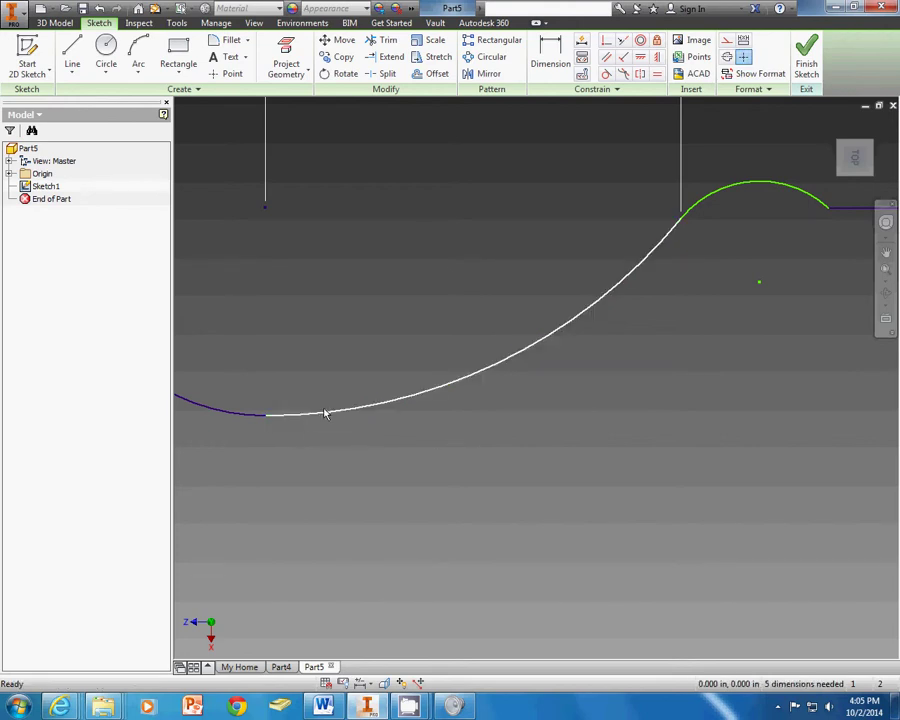
{"action": "left_click", "coordinate": [336, 411]}
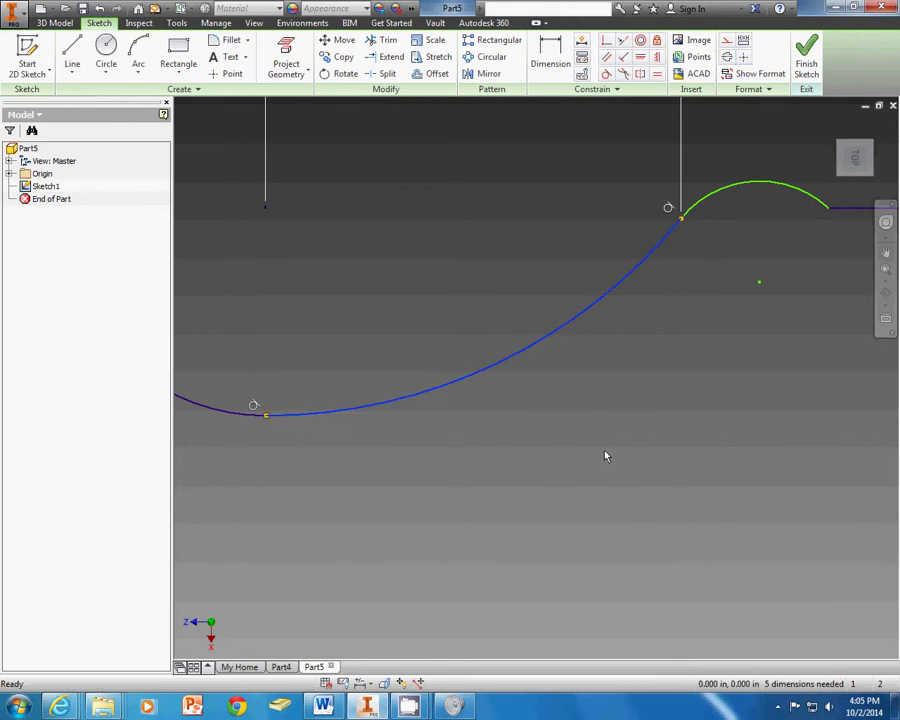
{"action": "key", "text": "Delete"}
{"action": "middle_click_drag", "start_coordinate": [654, 382], "coordinate": [588, 276]}
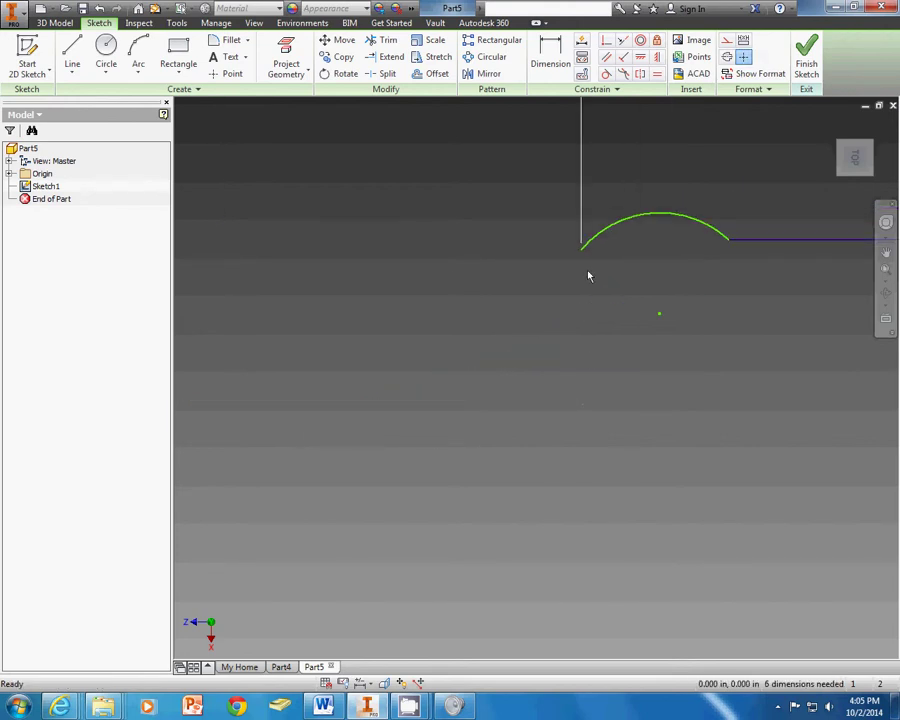
{"action": "left_click", "coordinate": [614, 226]}
{"action": "key", "text": "Delete"}
{"action": "scroll", "coordinate": [353, 476], "scroll_direction": "up", "scroll_amount": 5}
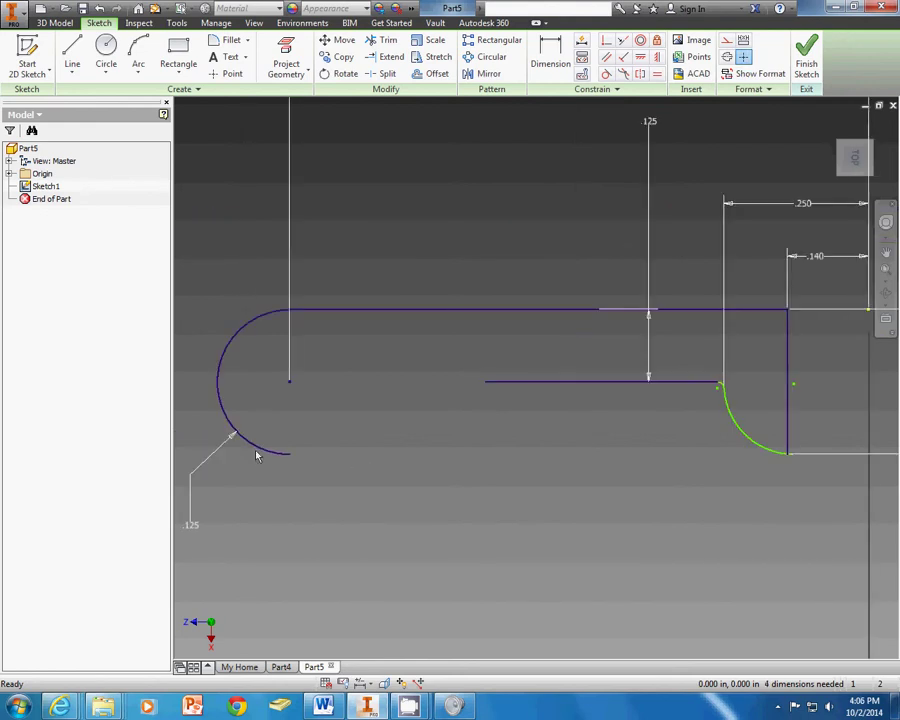
- Draw a horizontal line from the rounded end's lower endpoint to about 0.845 in from the origin, continuing with two tangent arcs to the recess line
{"action": "left_click_drag", "start_coordinate": [271, 431], "coordinate": [303, 486]}
{"action": "middle_click_drag", "start_coordinate": [690, 435], "coordinate": [660, 429]}
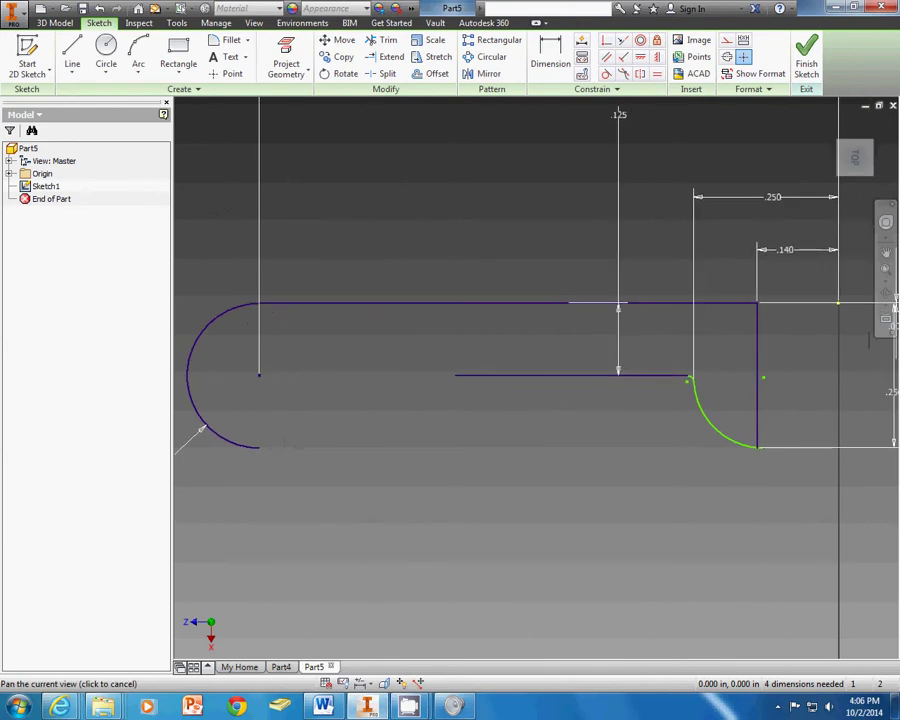
{"action": "left_click", "coordinate": [72, 52]}
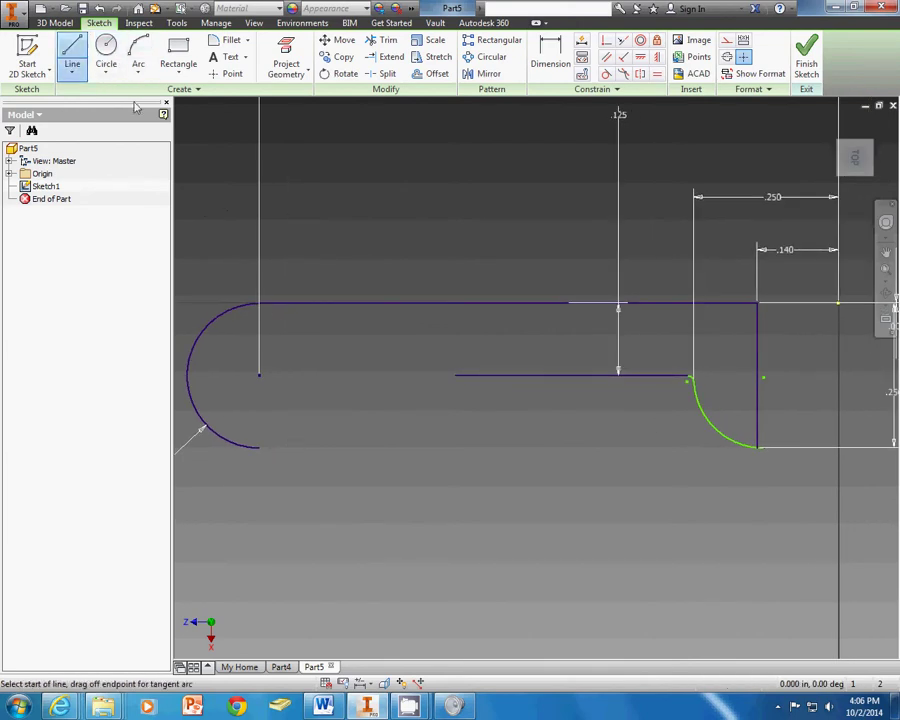
{"action": "left_click", "coordinate": [259, 447]}
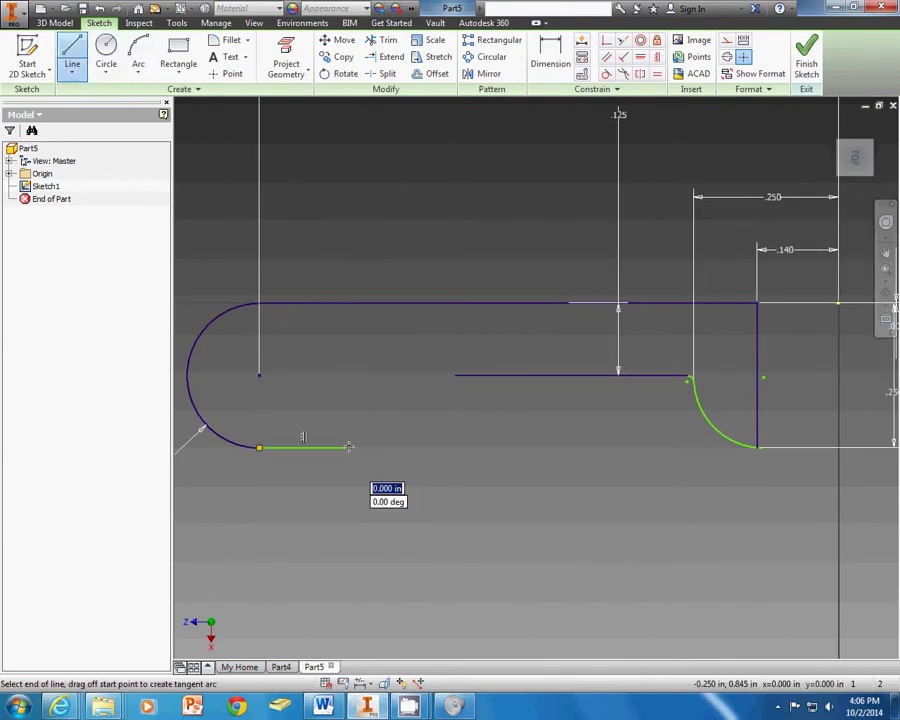
{"action": "left_click", "coordinate": [349, 447]}
{"action": "left_click_drag", "start_coordinate": [349, 447], "coordinate": [455, 375]}
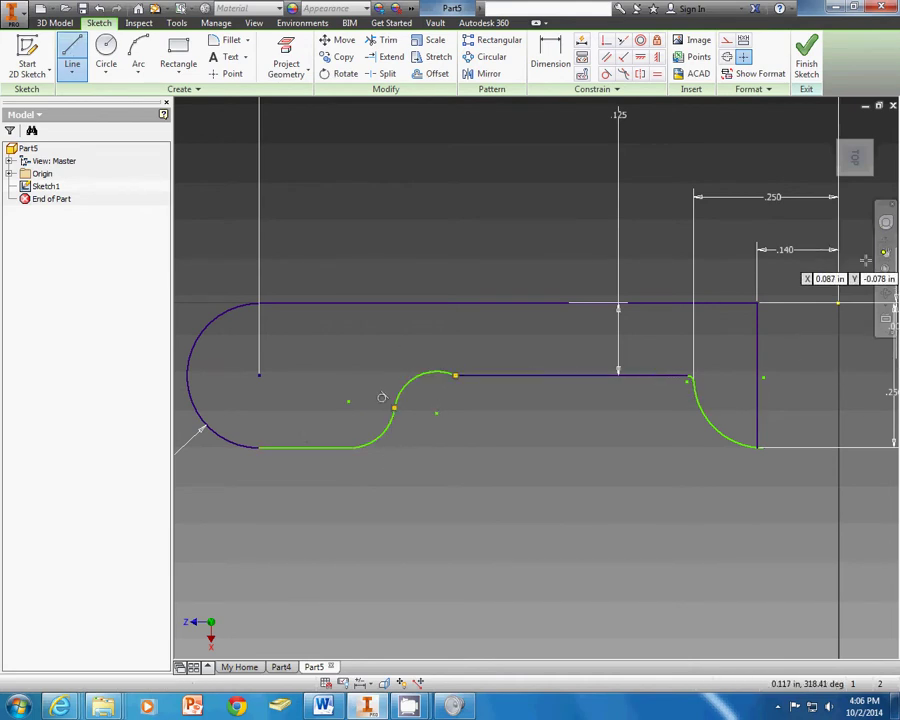
- Dimension the junction of the recess's two outer arcs .75 in horizontally from the origin
{"action": "left_click", "coordinate": [540, 50]}
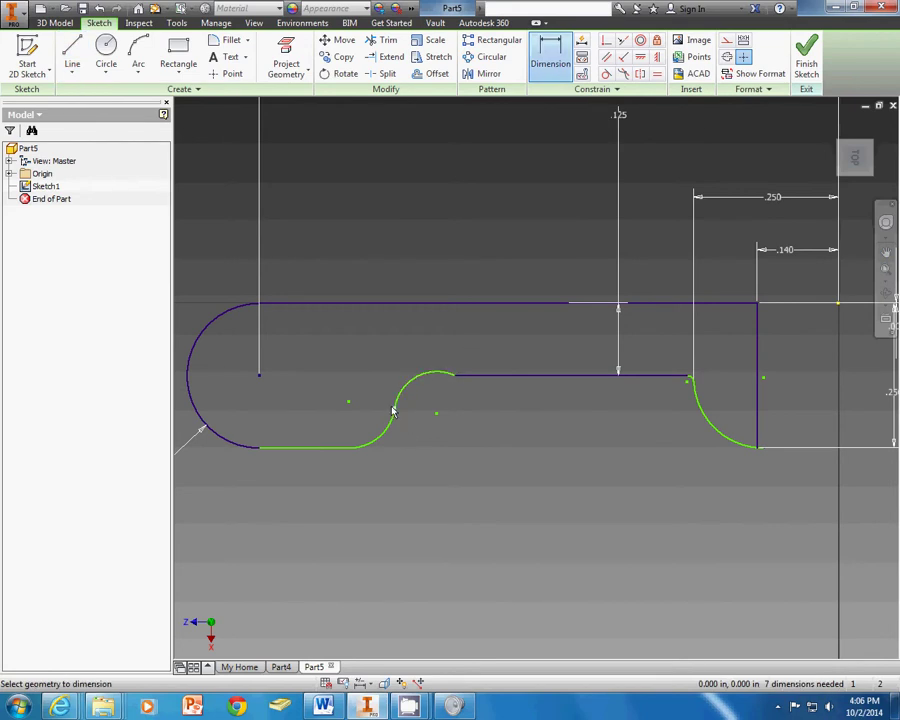
{"action": "middle_click_drag", "start_coordinate": [623, 411], "coordinate": [546, 400]}
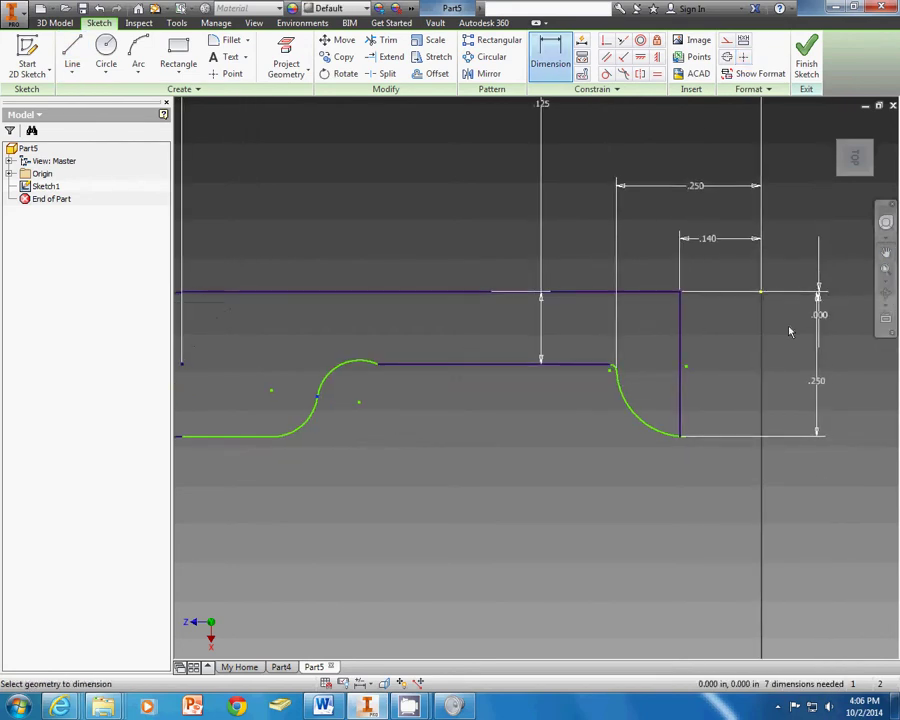
{"action": "left_click", "coordinate": [765, 300]}
{"action": "left_click", "coordinate": [317, 396]}
{"action": "left_click", "coordinate": [498, 170]}
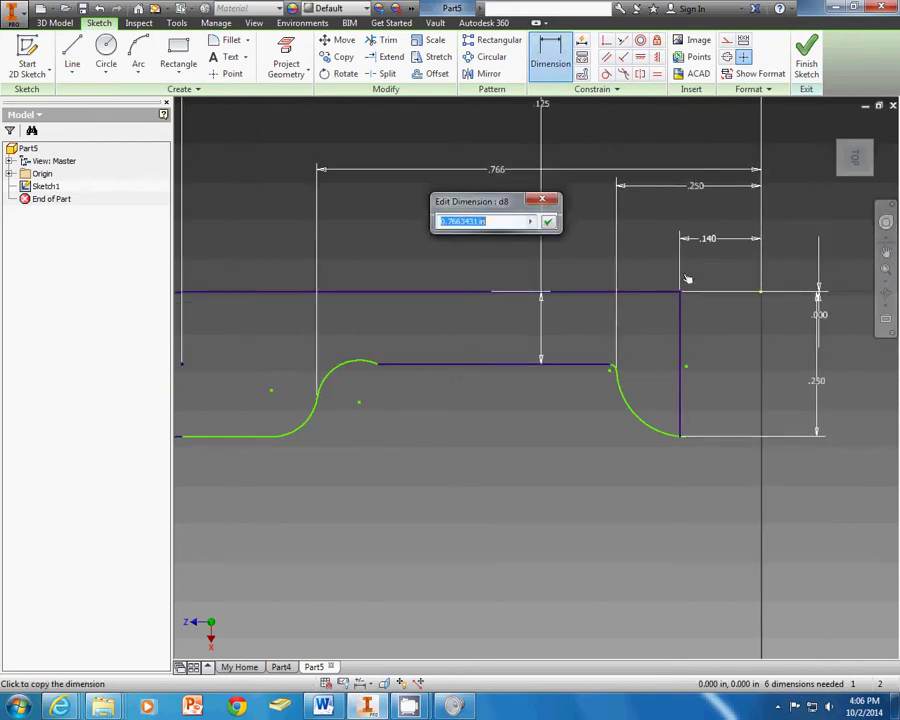
{"action": "key", "text": "Return"}
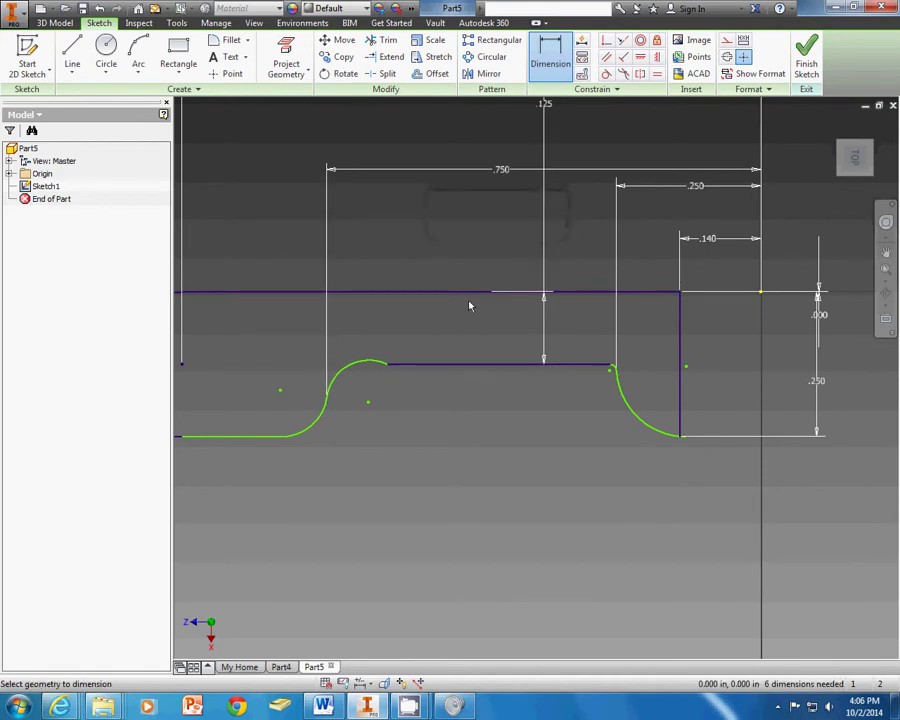
- Dimension the outer lower arc's radius at .0625 in, checking the value in the Word document's wheel drawing
{"action": "left_click", "coordinate": [318, 430]}
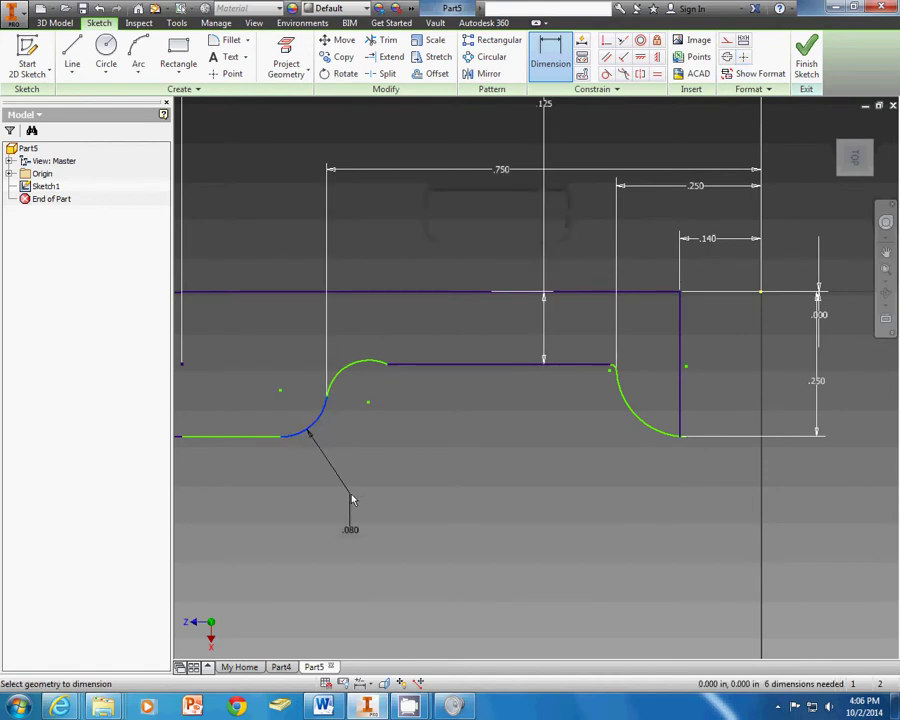
{"action": "left_click", "coordinate": [350, 496]}
{"action": "mouse_move", "coordinate": [324, 708]}
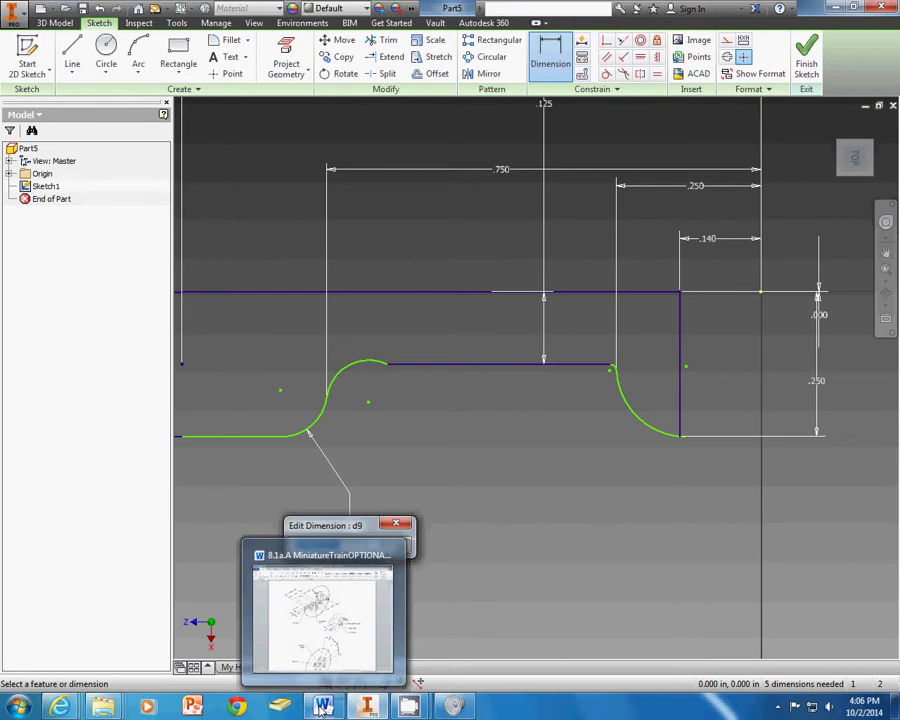
{"action": "left_click", "coordinate": [328, 616]}
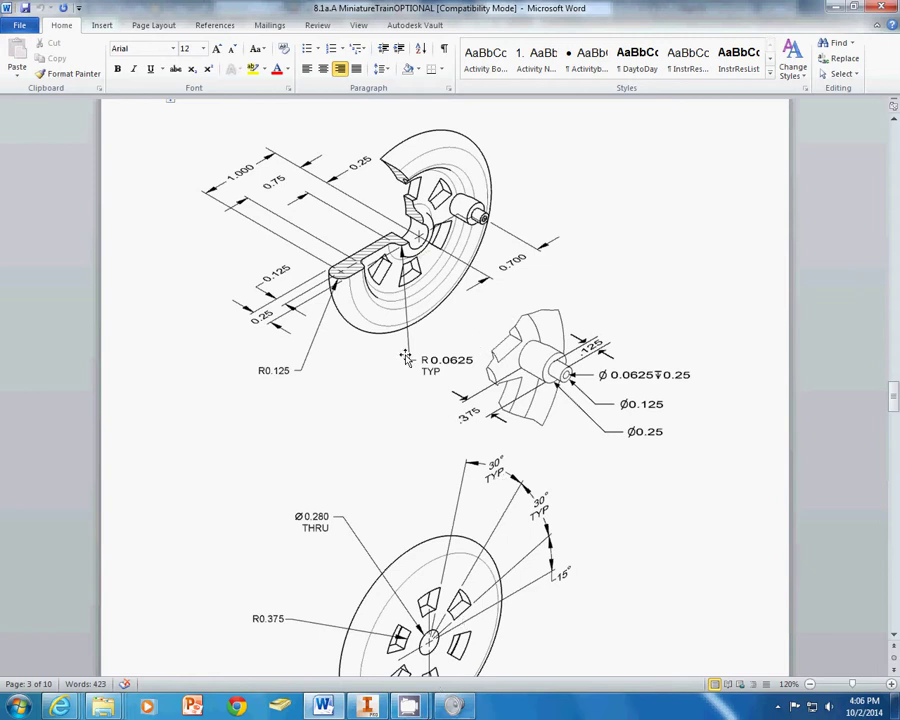
{"action": "mouse_move", "coordinate": [367, 706]}
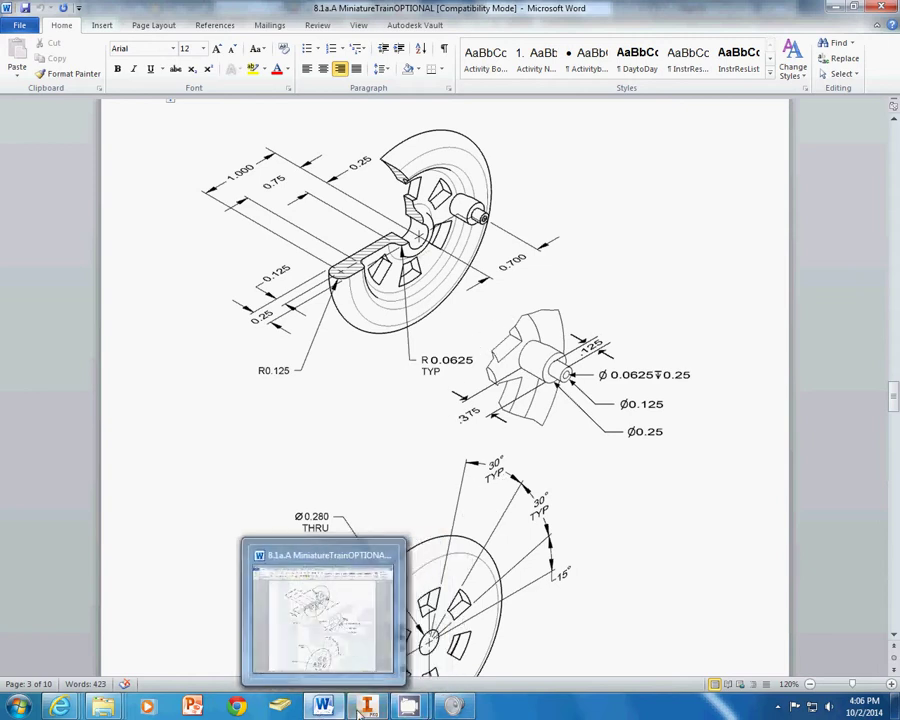
{"action": "left_click", "coordinate": [363, 615]}
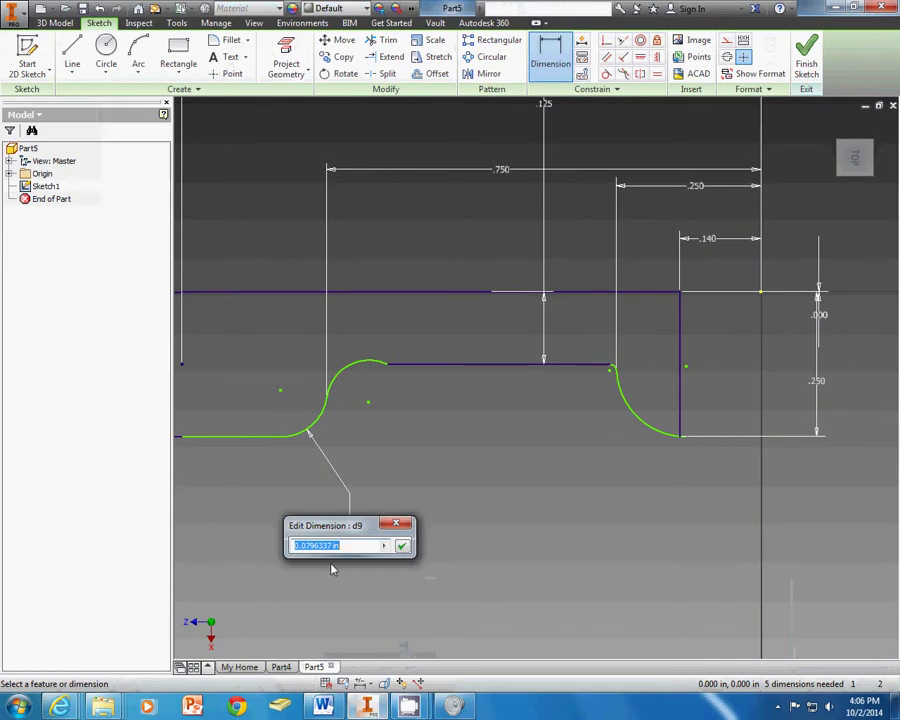
{"action": "type", "text": ".0625"}
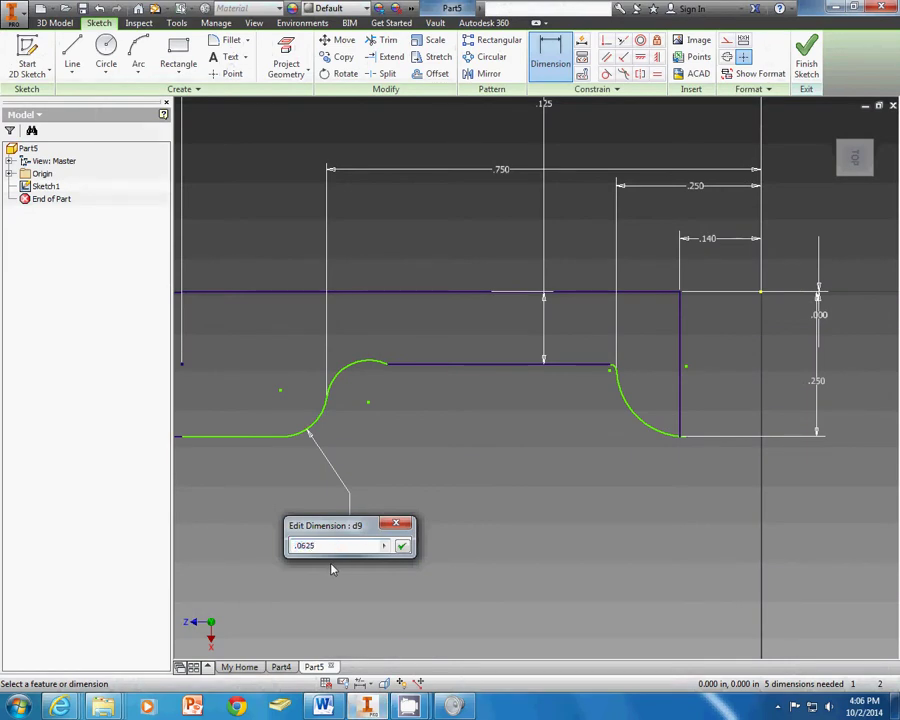
{"action": "key", "text": "Return"}
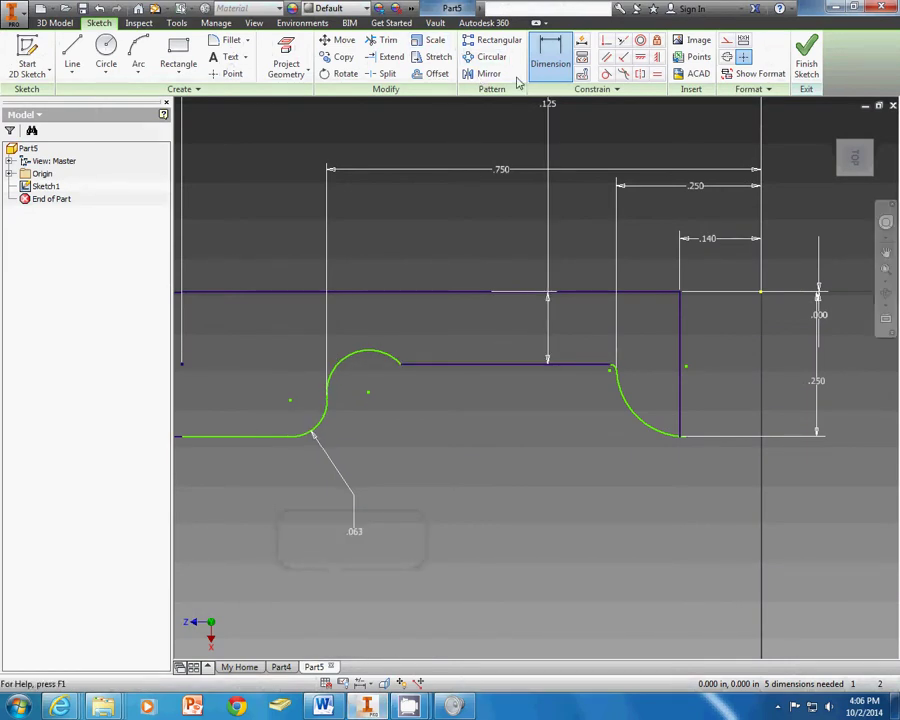
- Apply Equal constraints chaining the outer lower arc to the outer upper arc and both inner arcs of the recess, then end the command
{"action": "left_click", "coordinate": [658, 78]}
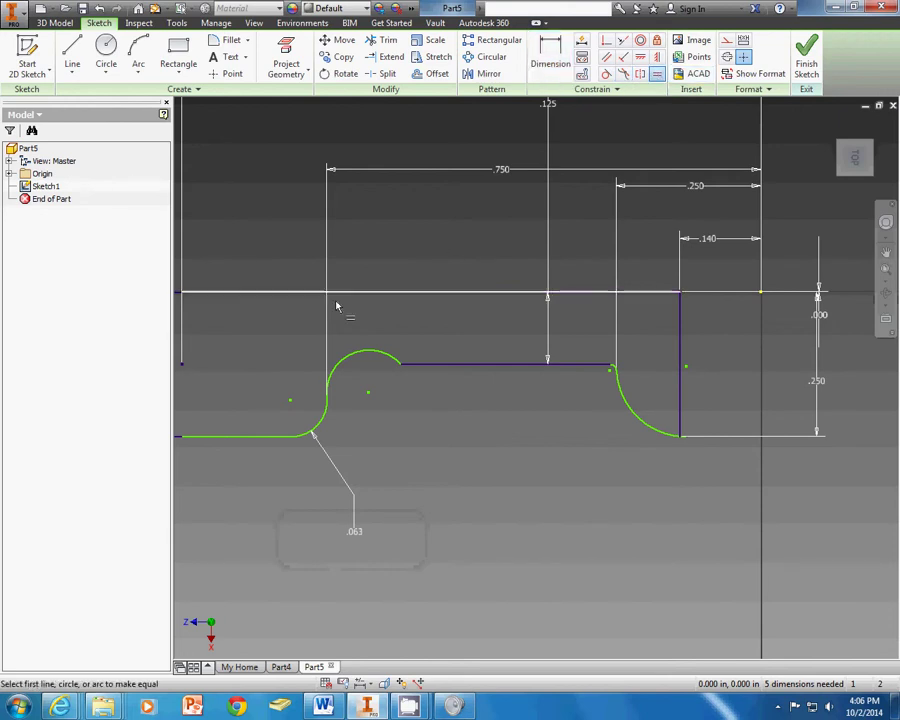
{"action": "left_click", "coordinate": [320, 422]}
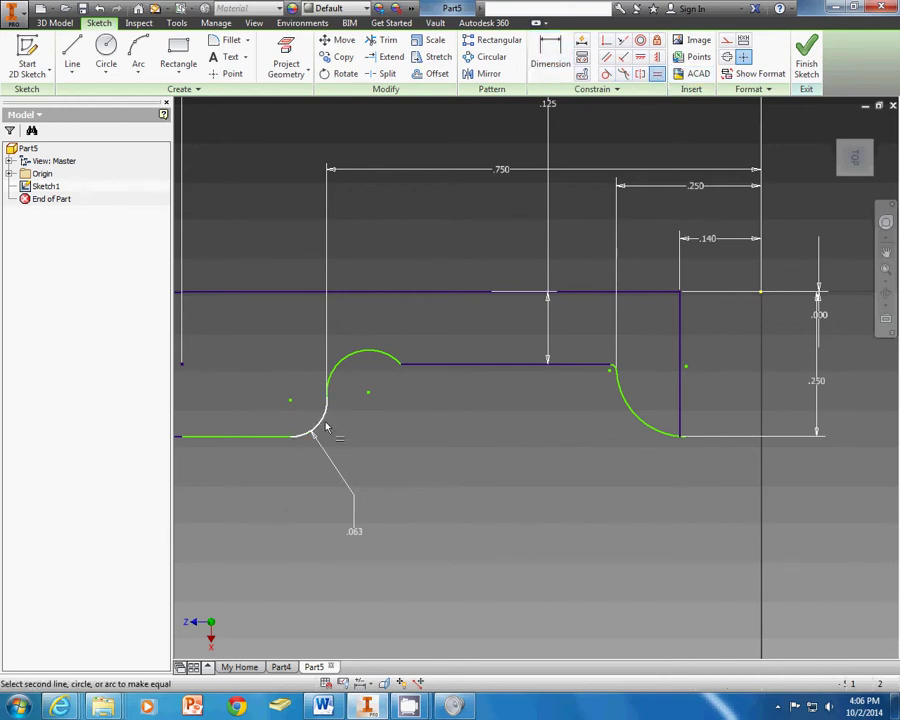
{"action": "left_click", "coordinate": [369, 358]}
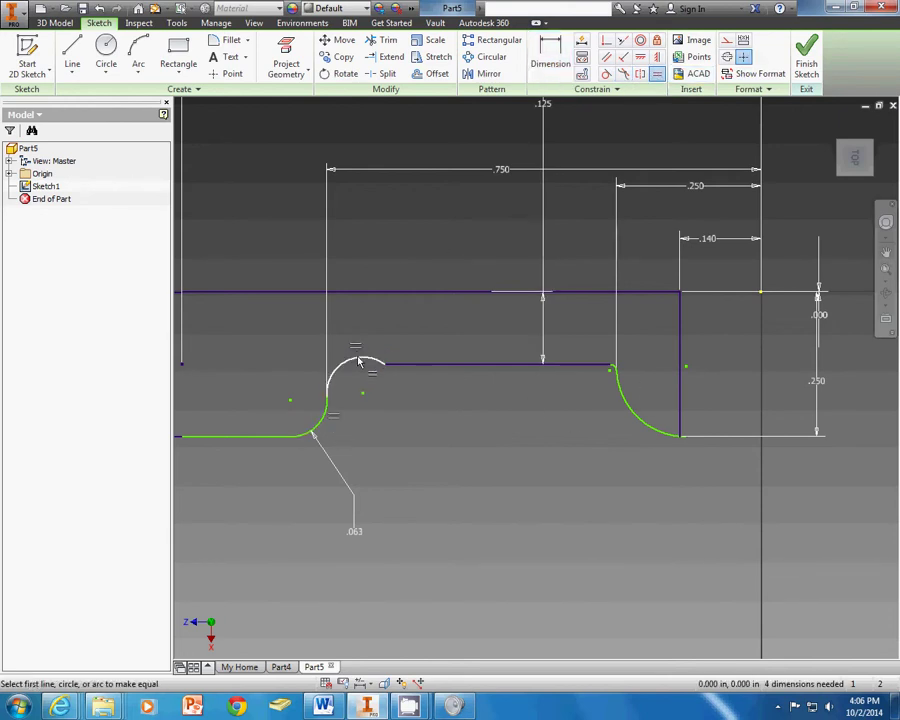
{"action": "left_click", "coordinate": [360, 362]}
{"action": "left_click", "coordinate": [615, 371]}
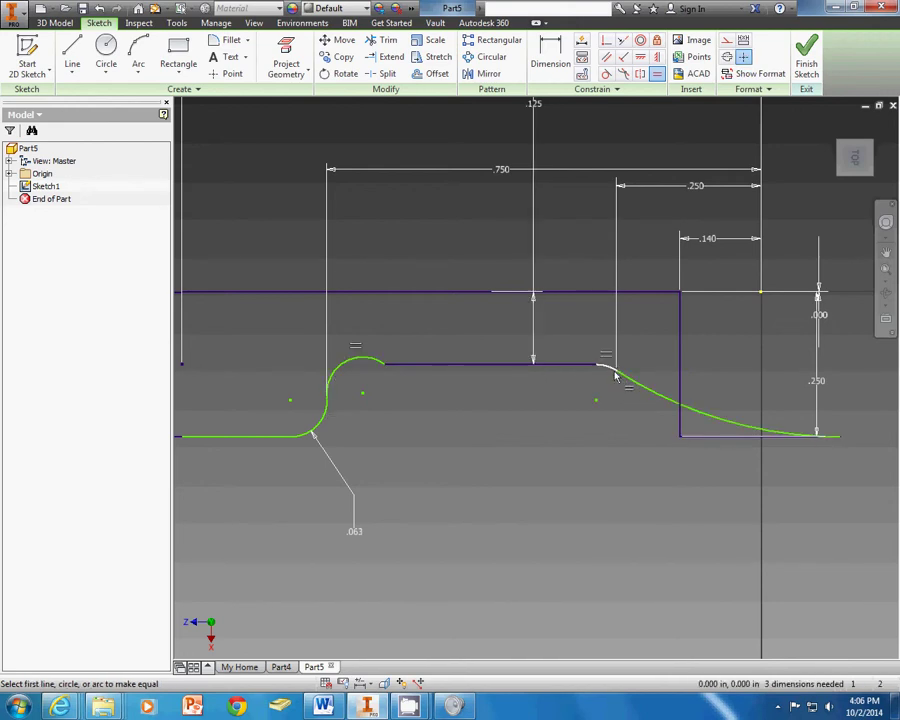
{"action": "left_click", "coordinate": [607, 370]}
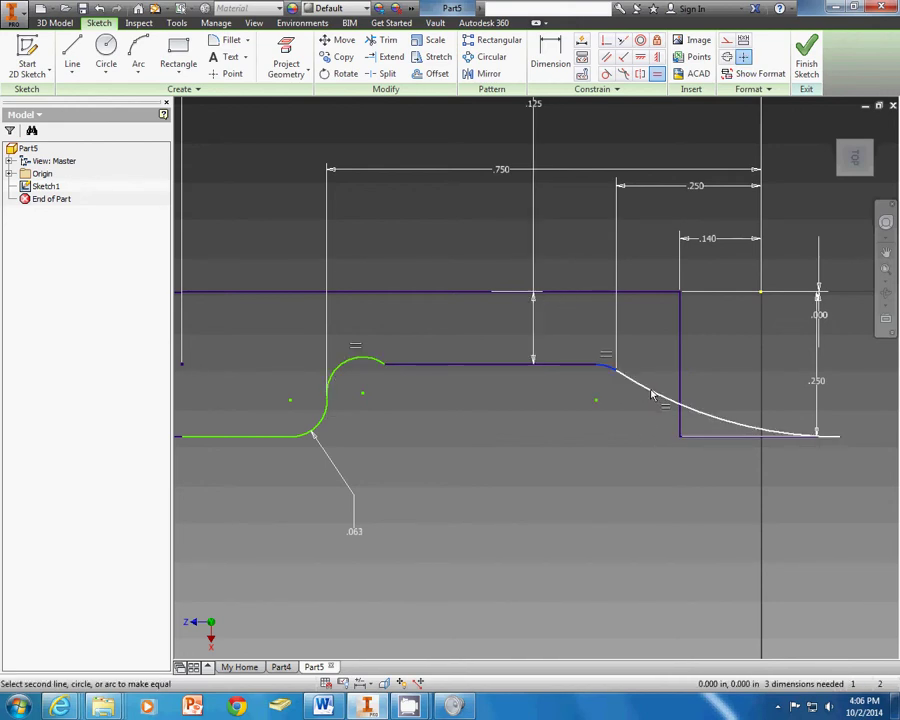
{"action": "left_click", "coordinate": [651, 396]}
{"action": "scroll", "coordinate": [474, 394], "scroll_direction": "down", "scroll_amount": 3}
{"action": "scroll", "coordinate": [500, 388], "scroll_direction": "up", "scroll_amount": 2}
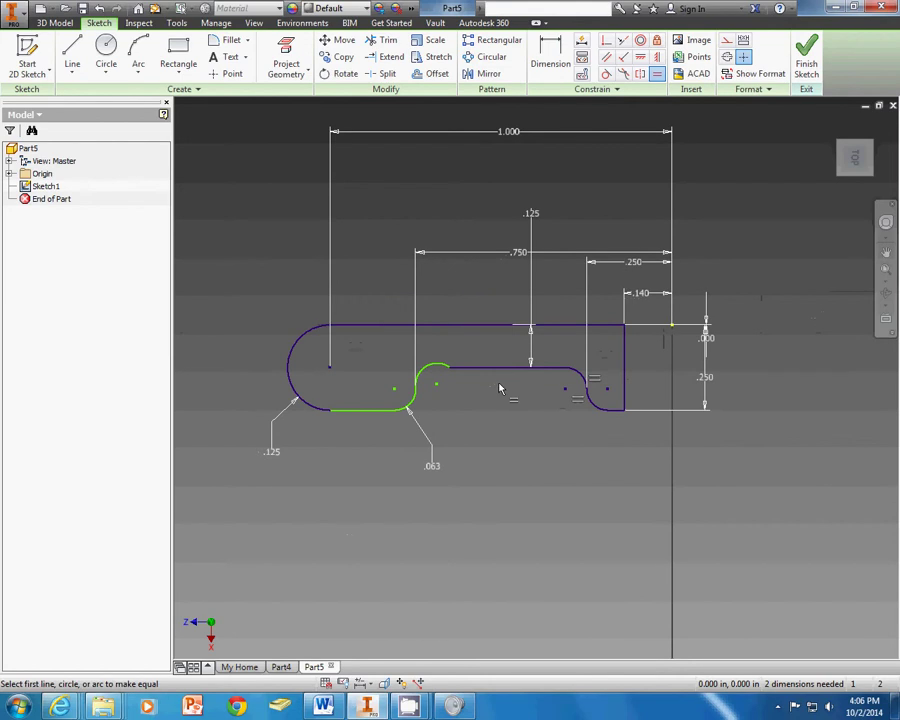
{"action": "right_click", "coordinate": [497, 272]}
{"action": "left_click", "coordinate": [540, 266]}
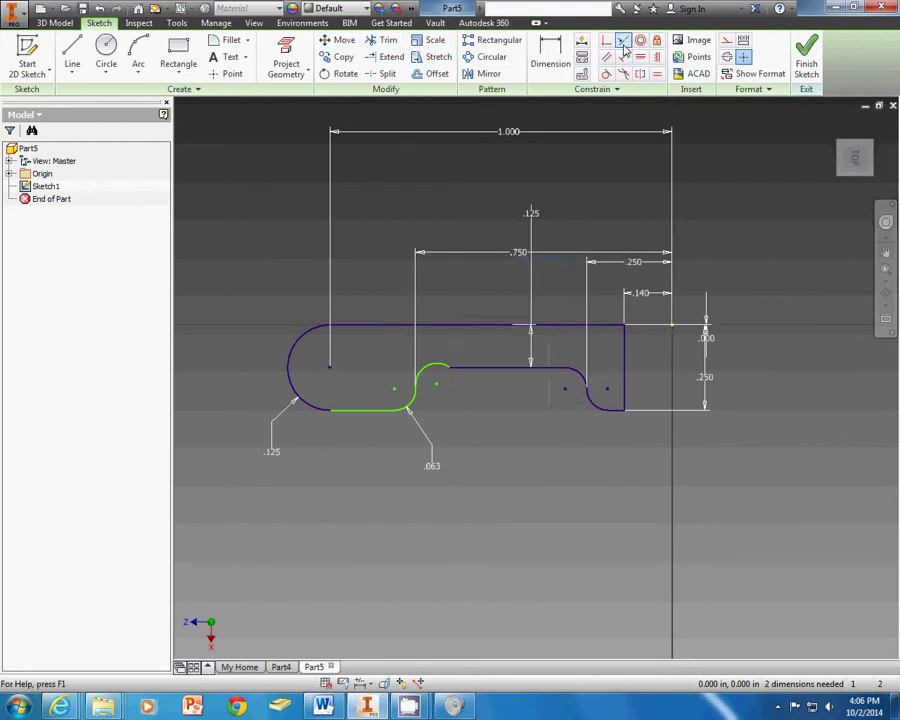
- Make the outer upper arc tangent to the recess line, and the short lower line tangent to the profile's rounded outer end
{"action": "left_click", "coordinate": [606, 73]}
{"action": "left_click", "coordinate": [436, 367]}
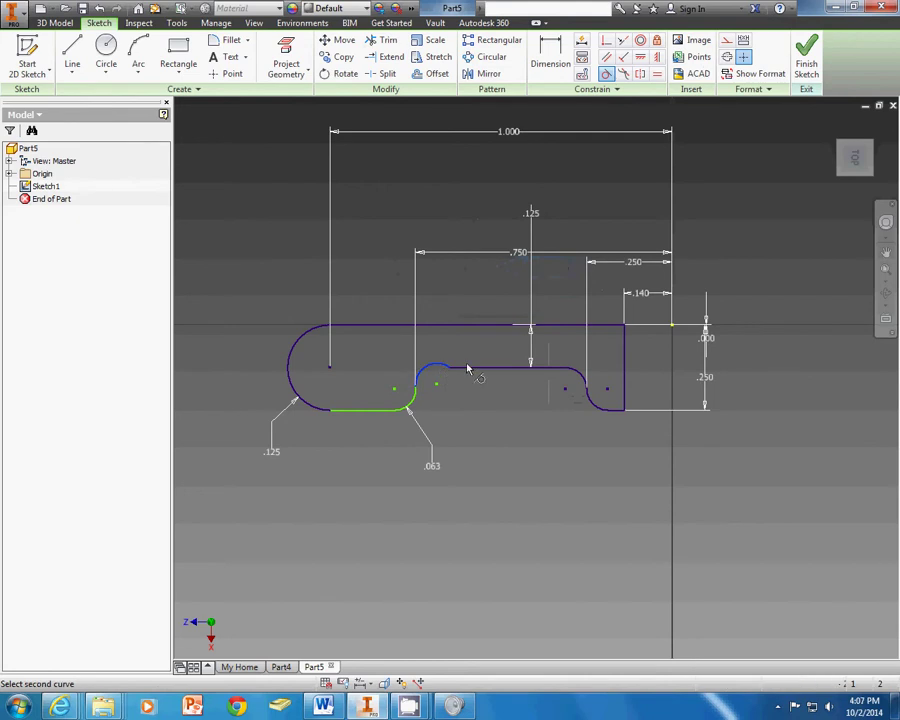
{"action": "left_click", "coordinate": [471, 368]}
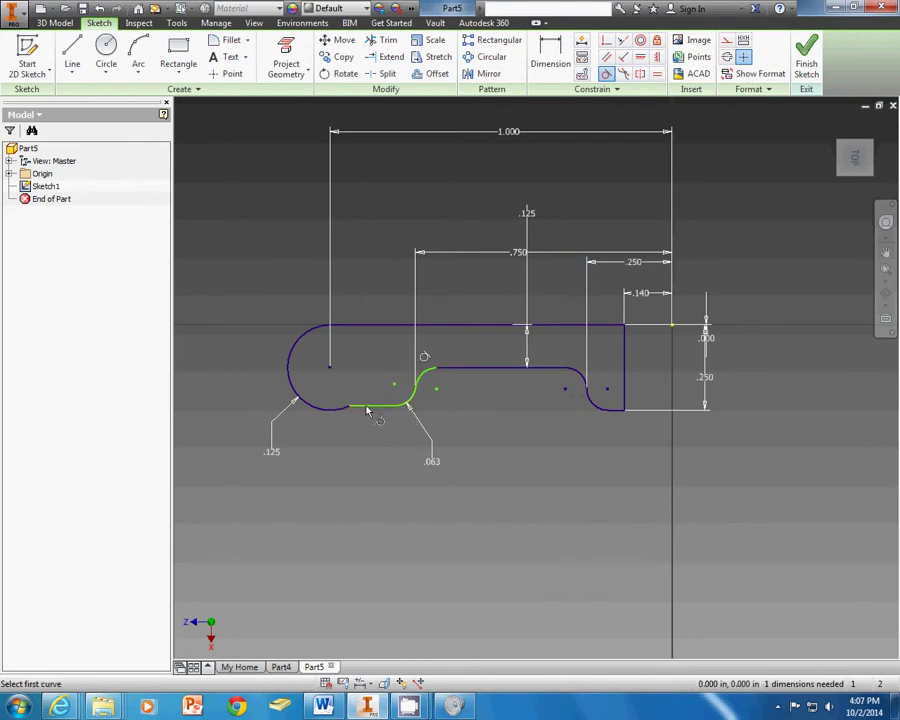
{"action": "left_click", "coordinate": [367, 410]}
{"action": "left_click", "coordinate": [342, 418]}
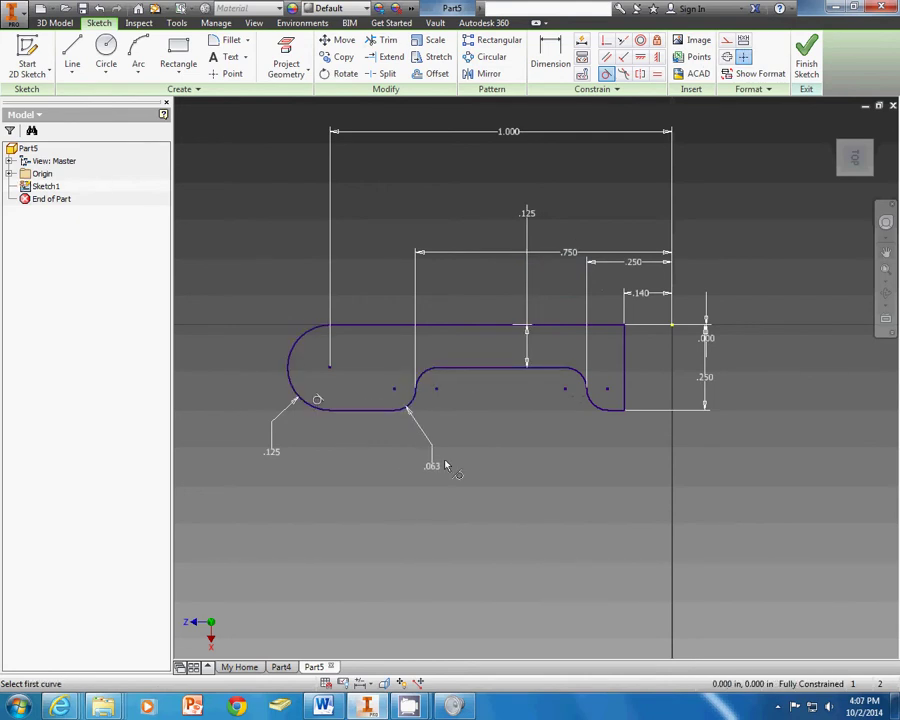
- Revolve the wheel profile fully around the X axis as a new solid
{"action": "key", "text": "r"}
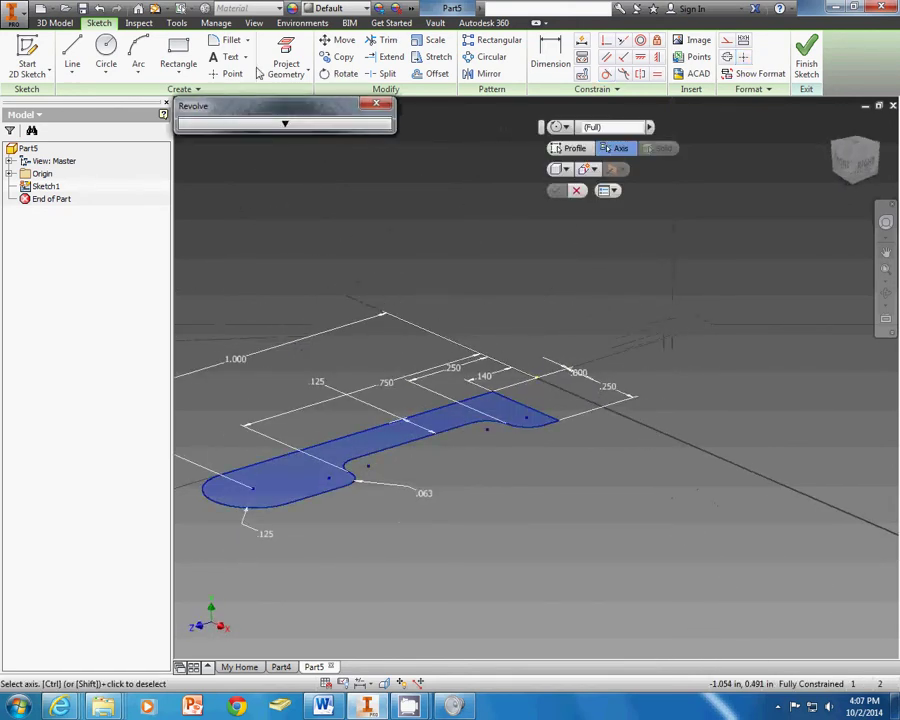
{"action": "left_click", "coordinate": [285, 123]}
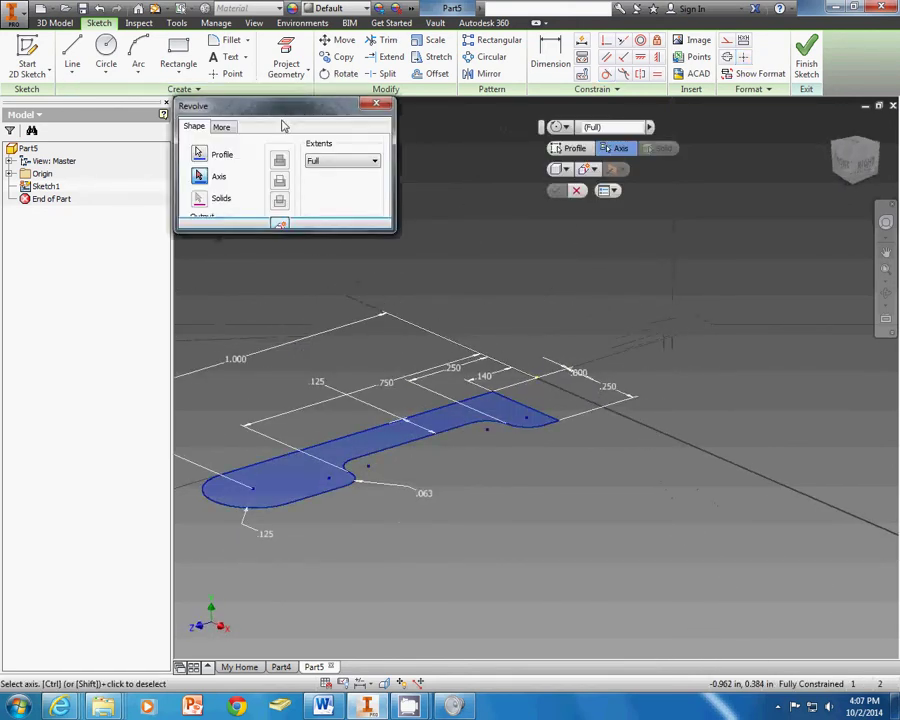
{"action": "left_click", "coordinate": [10, 174]}
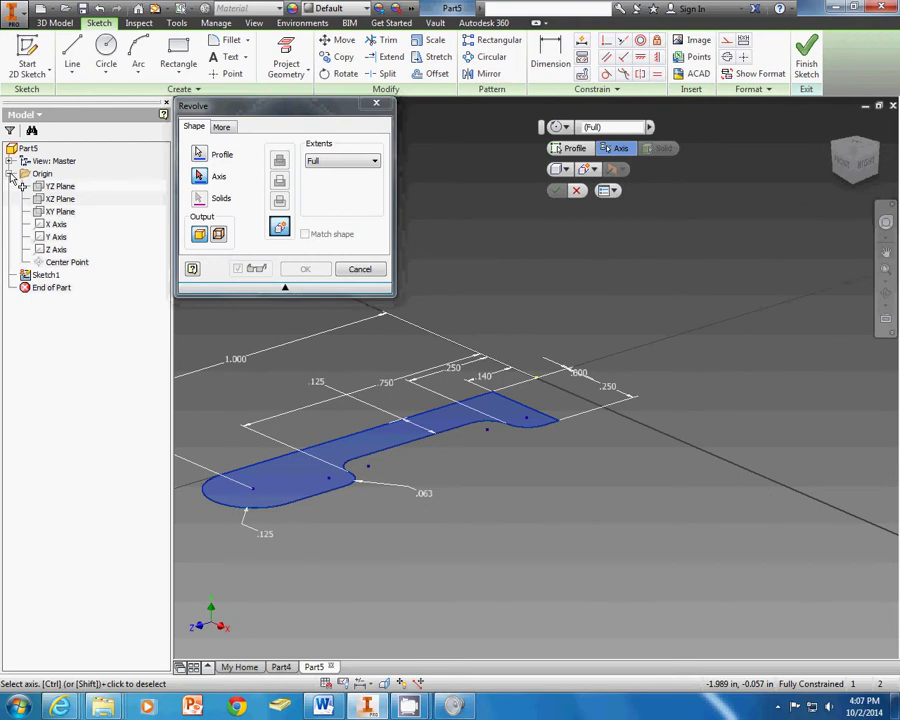
{"action": "left_click", "coordinate": [56, 224]}
{"action": "scroll", "coordinate": [637, 349], "scroll_direction": "up", "scroll_amount": 3}
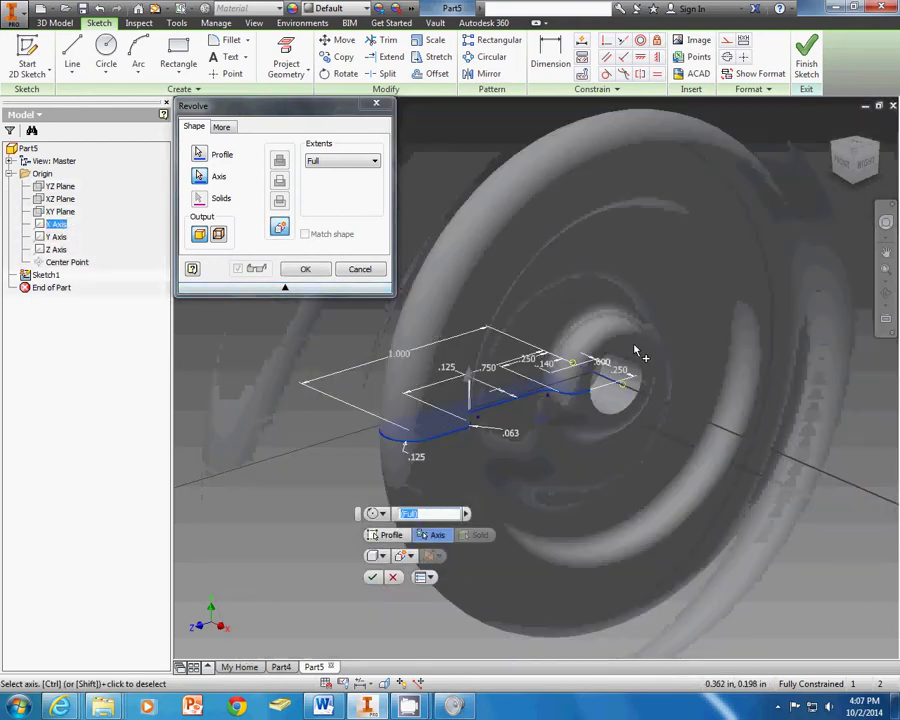
{"action": "middle_click_drag", "start_coordinate": [637, 349], "coordinate": [610, 369]}
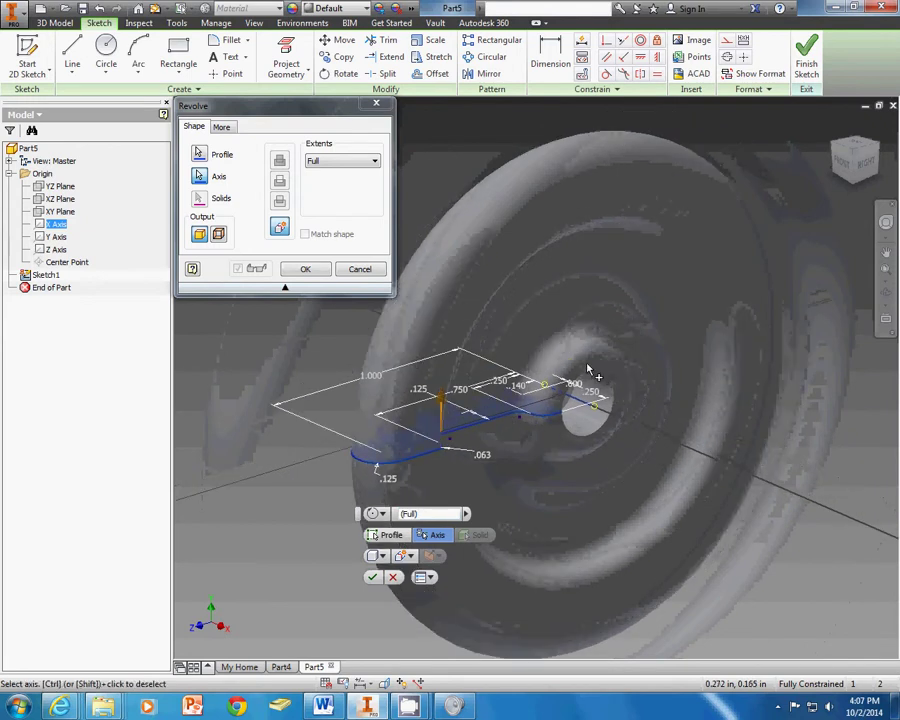
{"action": "left_click", "coordinate": [305, 271]}
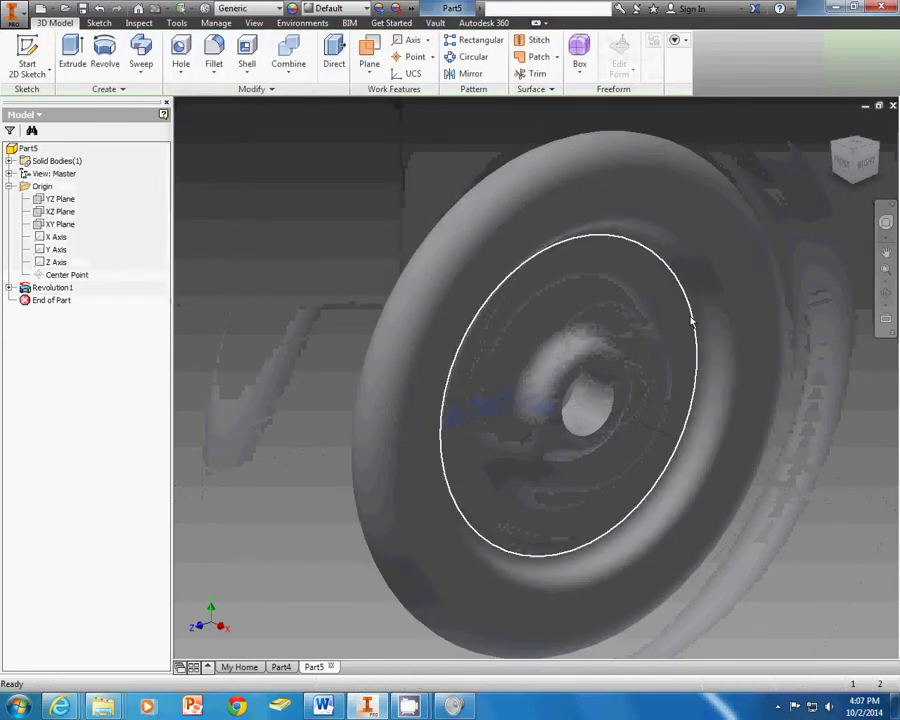
- Examine the spoke-opening radii and angles in the Word document's wheel drawing, then return to the Inventor part
{"action": "mouse_move", "coordinate": [362, 712]}
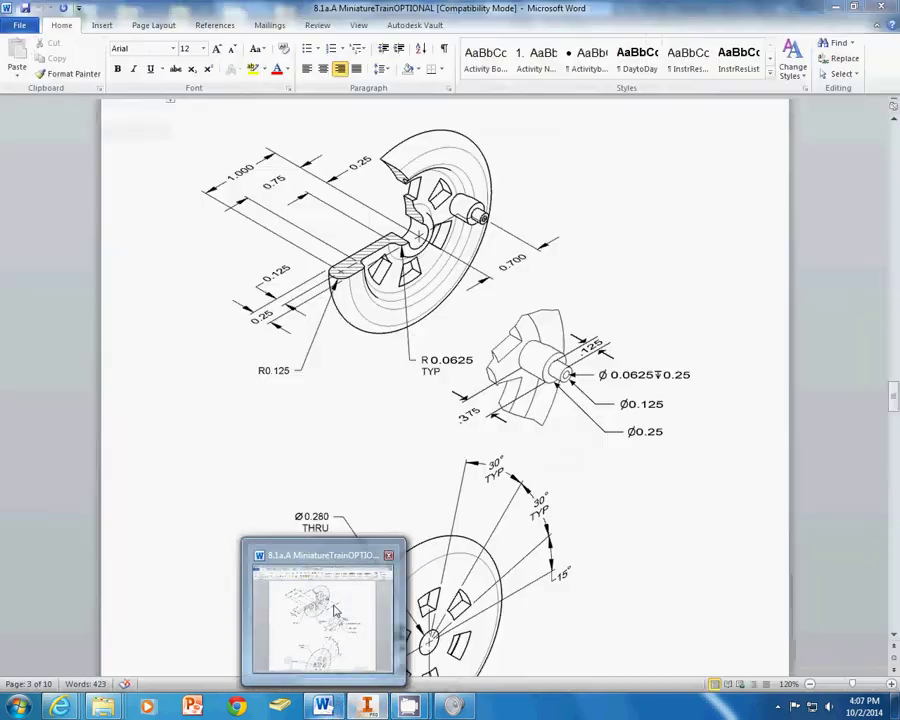
{"action": "left_click", "coordinate": [320, 612]}
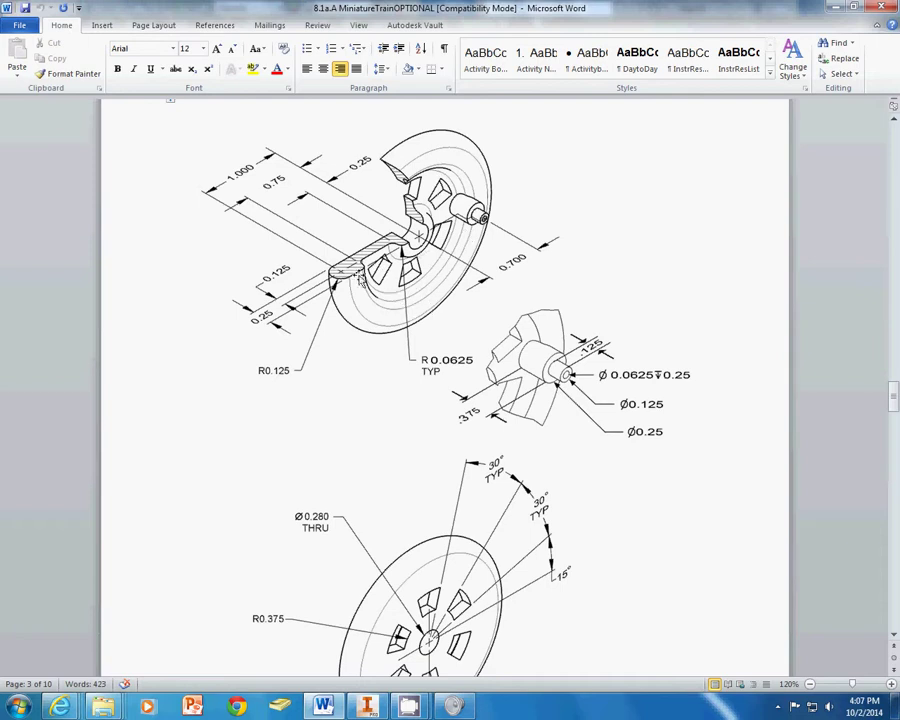
{"action": "scroll", "coordinate": [441, 512], "scroll_direction": "up", "scroll_amount": 3}
{"action": "scroll", "coordinate": [471, 561], "scroll_direction": "down", "scroll_amount": 3}
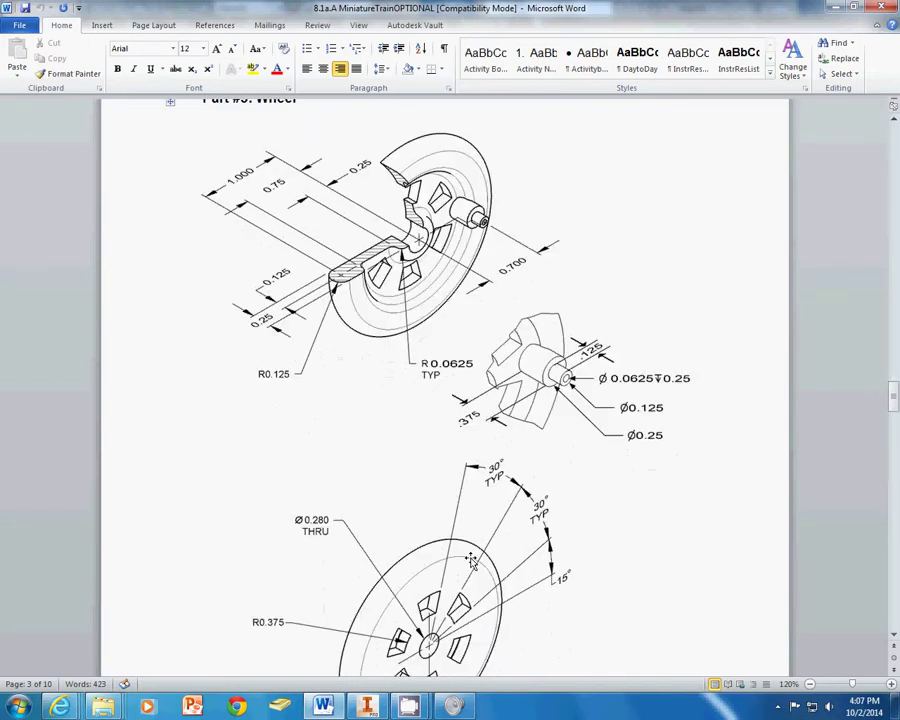
{"action": "scroll", "coordinate": [571, 400], "scroll_direction": "down", "scroll_amount": 2}
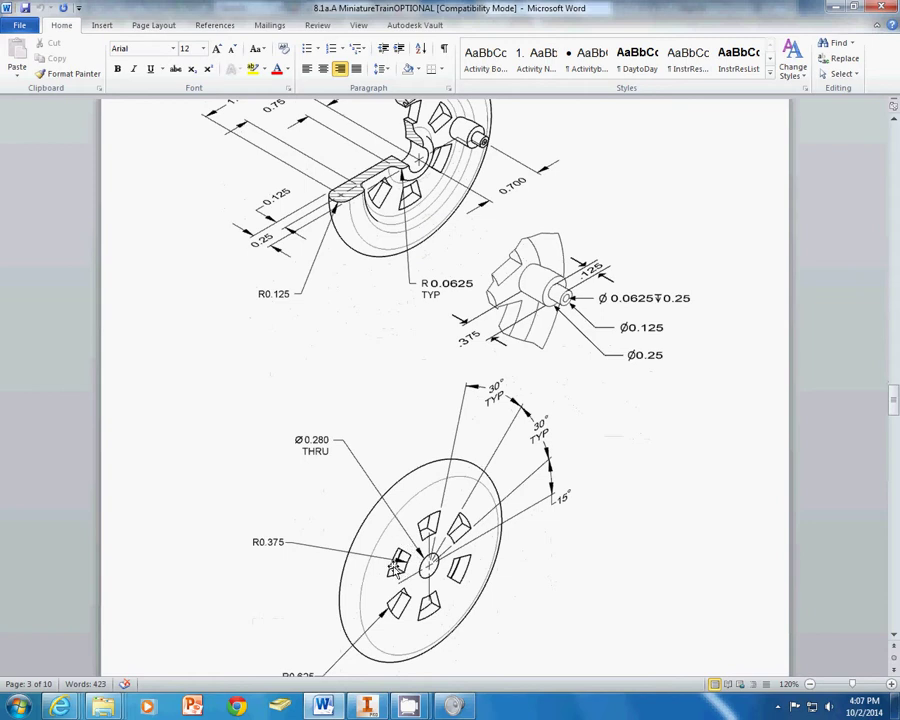
{"action": "scroll", "coordinate": [396, 567], "scroll_direction": "down", "scroll_amount": 2}
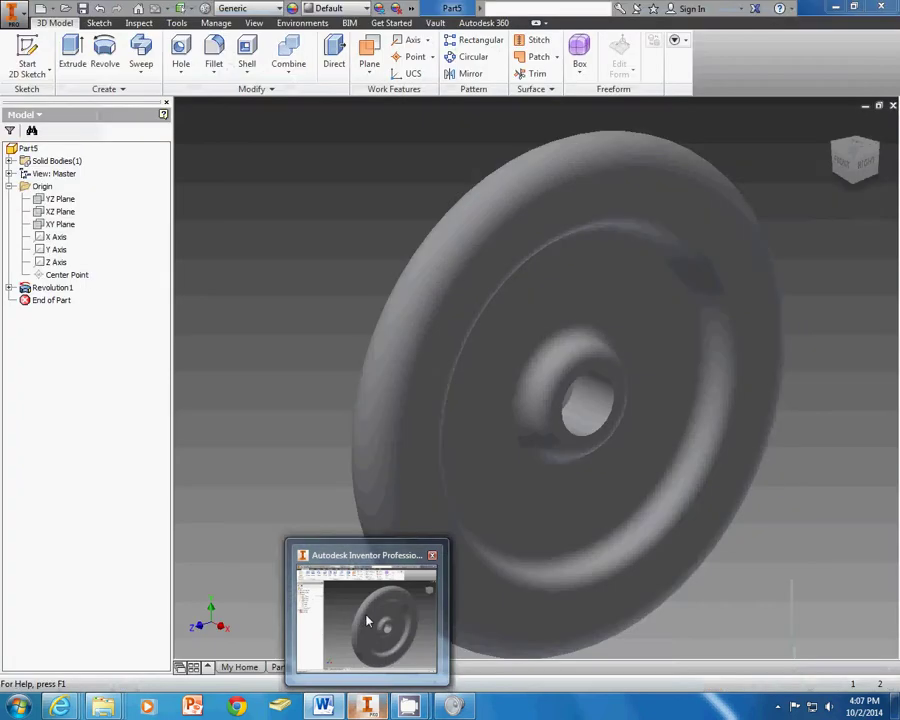
{"action": "left_click", "coordinate": [380, 600]}
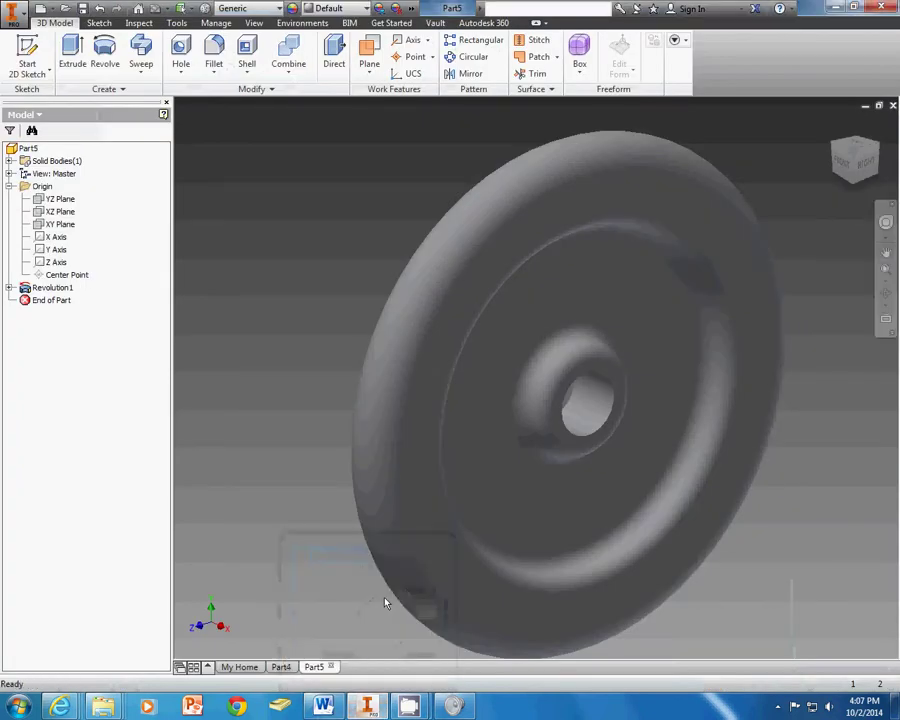
- Start a 2D sketch on the flat face on the wheel's opposite side
{"action": "left_click", "coordinate": [886, 293]}
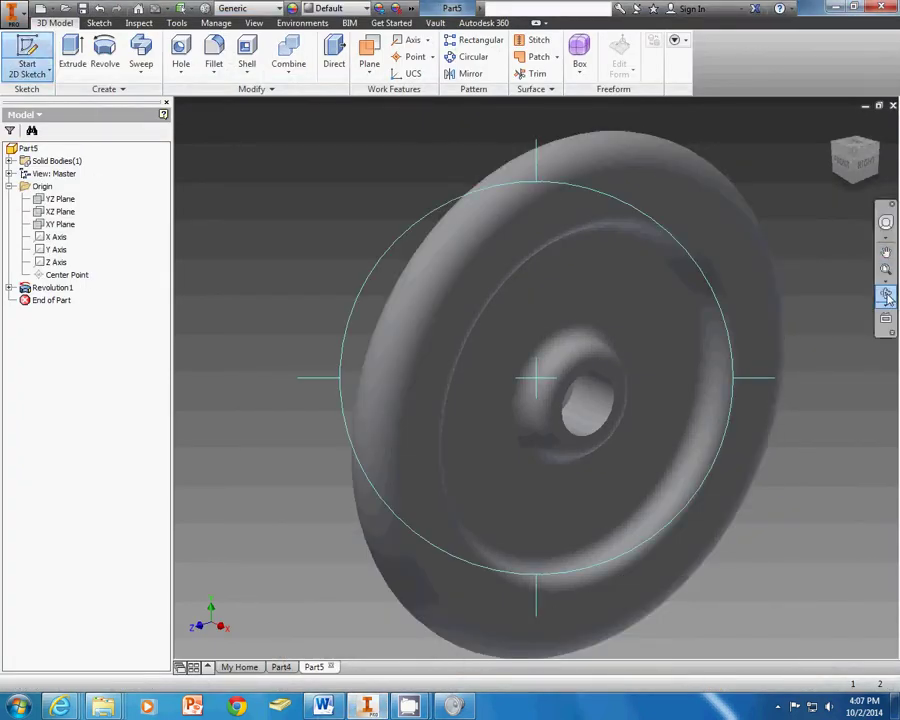
{"action": "left_click_drag", "start_coordinate": [548, 364], "coordinate": [653, 416]}
{"action": "right_click", "coordinate": [636, 346]}
{"action": "left_click", "coordinate": [679, 345]}
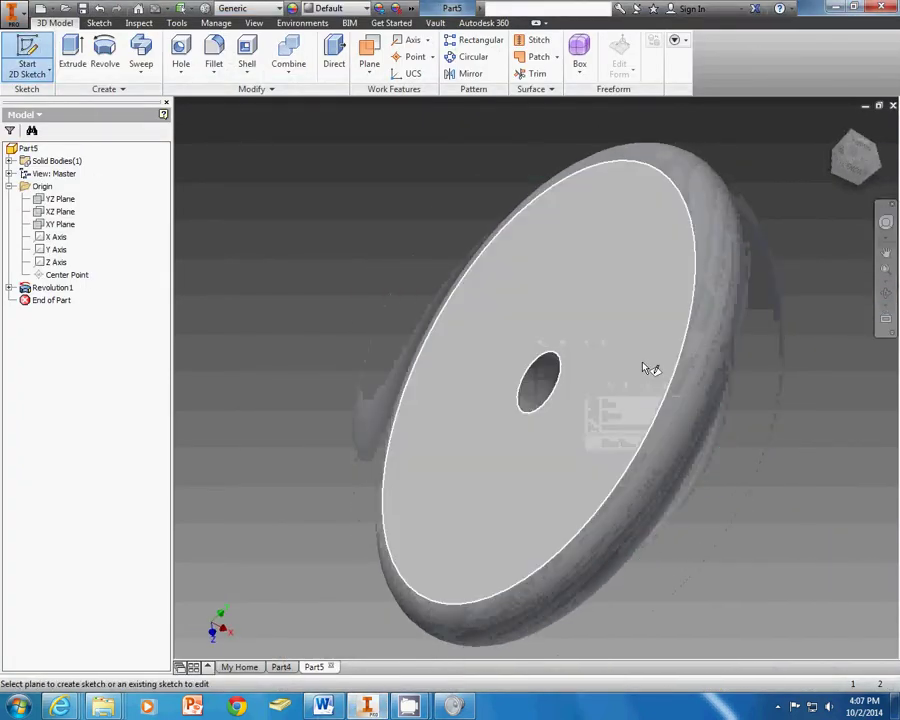
{"action": "left_click", "coordinate": [643, 363]}
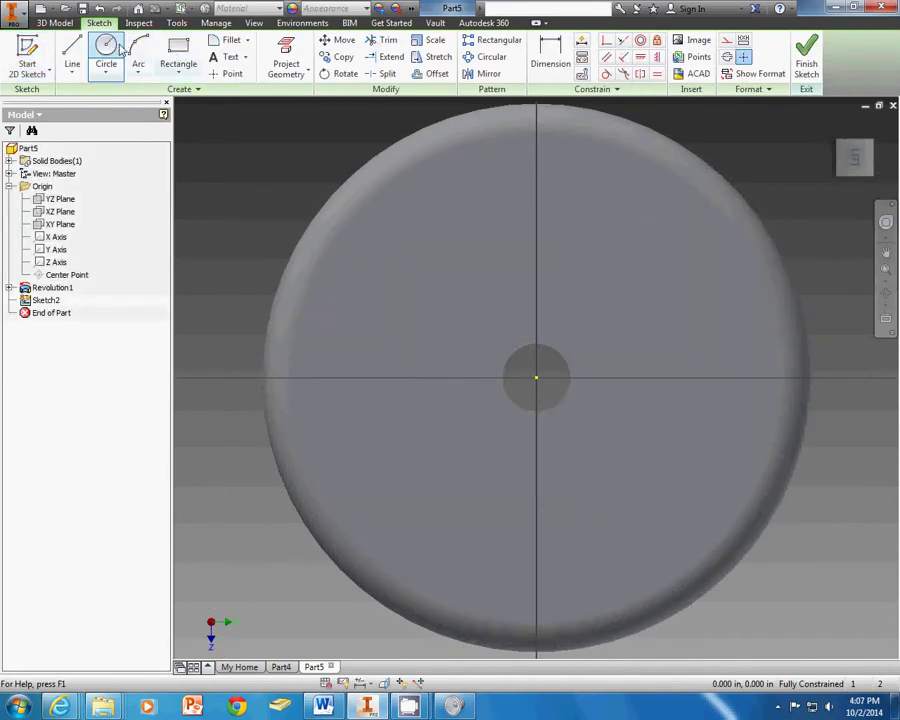
- Draw two concentric circles centred on the wheel's bore, with diameters of .375"*2 and .625*2 inches
{"action": "left_click", "coordinate": [106, 55]}
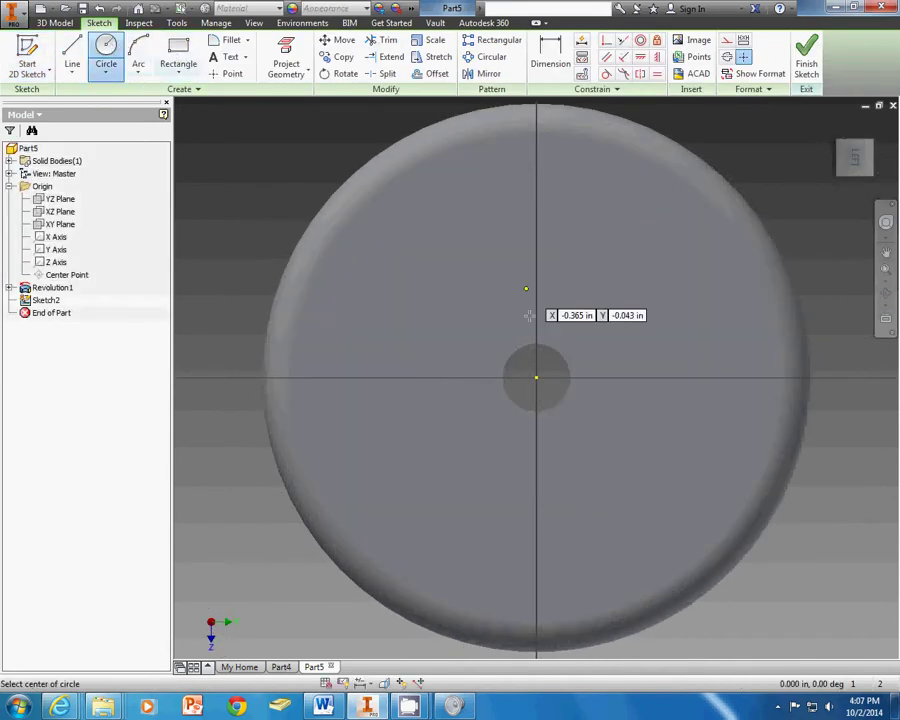
{"action": "left_click", "coordinate": [536, 377]}
{"action": "type", "text": ".375"}
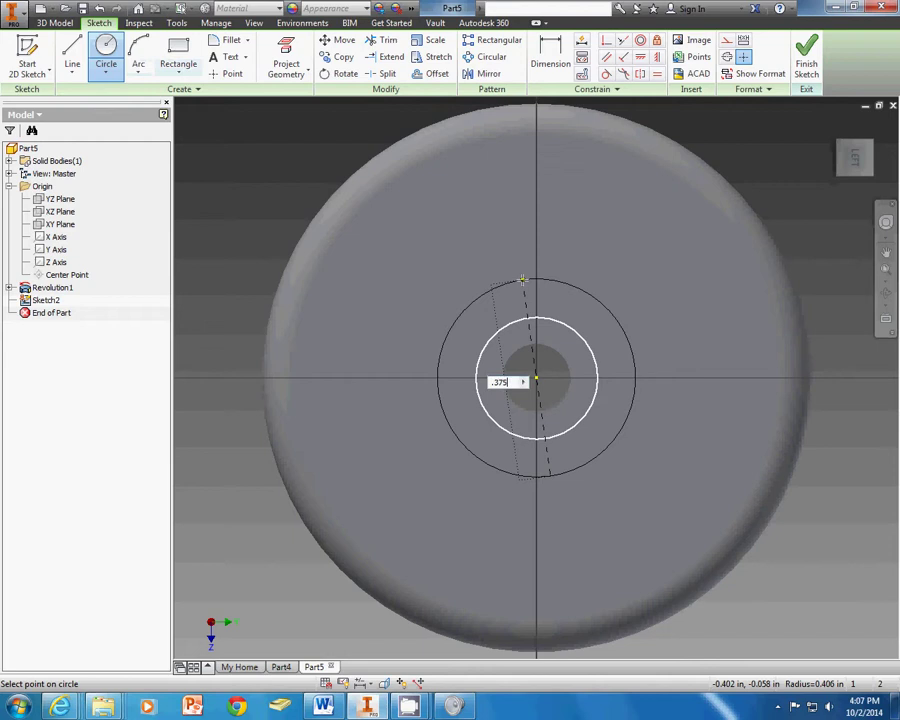
{"action": "type", "text": "\"*2"}
{"action": "key", "text": "Return"}
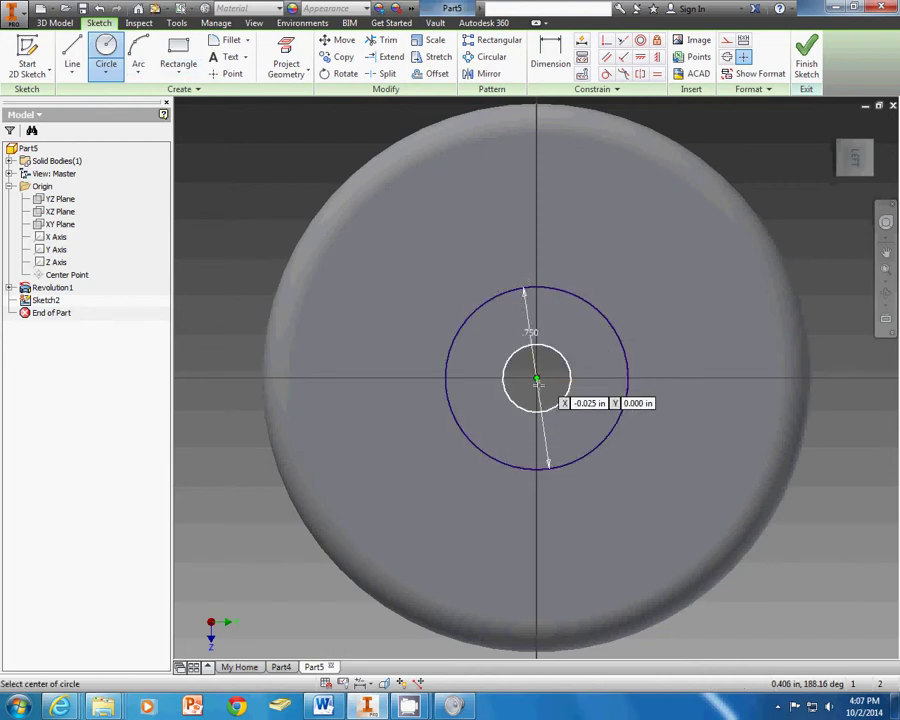
{"action": "left_click", "coordinate": [536, 377]}
{"action": "type", "text": "."}
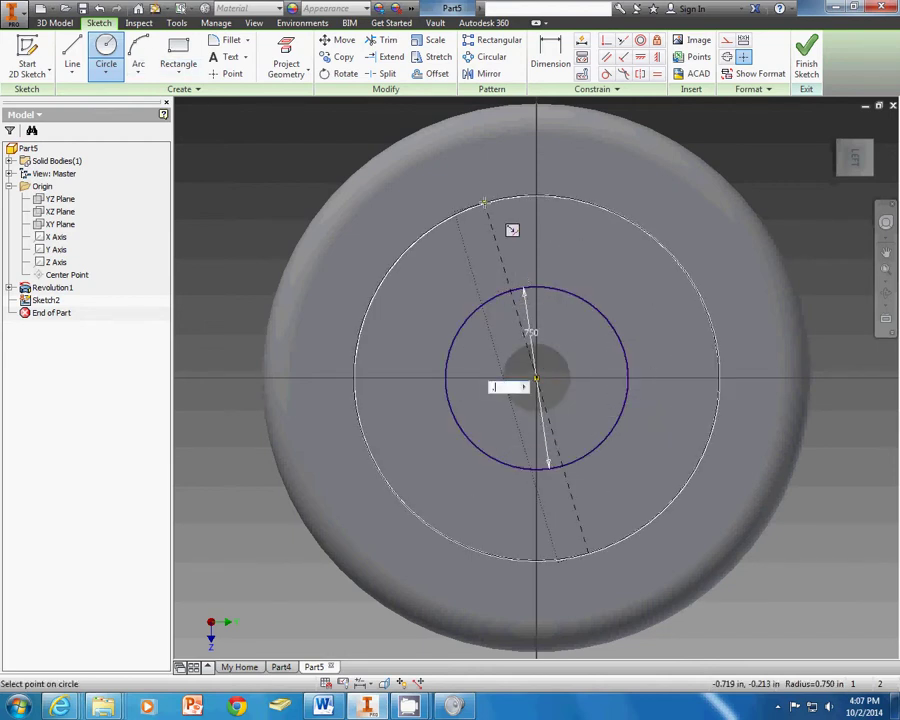
{"action": "type", "text": "625*2"}
{"action": "key", "text": "Return"}
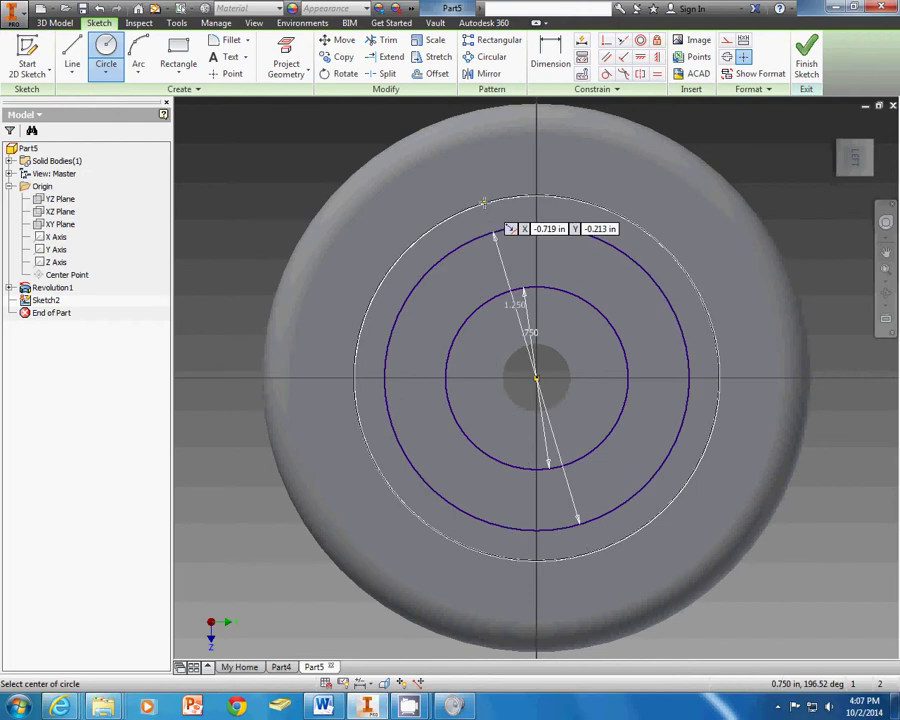
- Draw two radial lines from the wheel's centre to the outer circle, one vertical and one slanted about 30 degrees to its right
{"action": "left_click", "coordinate": [72, 55]}
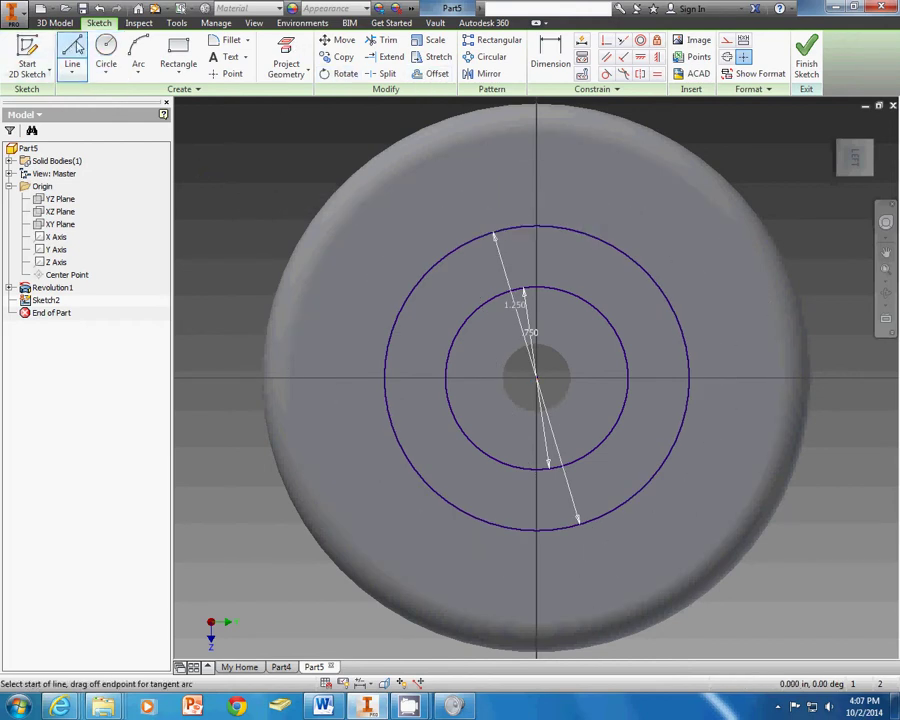
{"action": "left_click", "coordinate": [537, 378]}
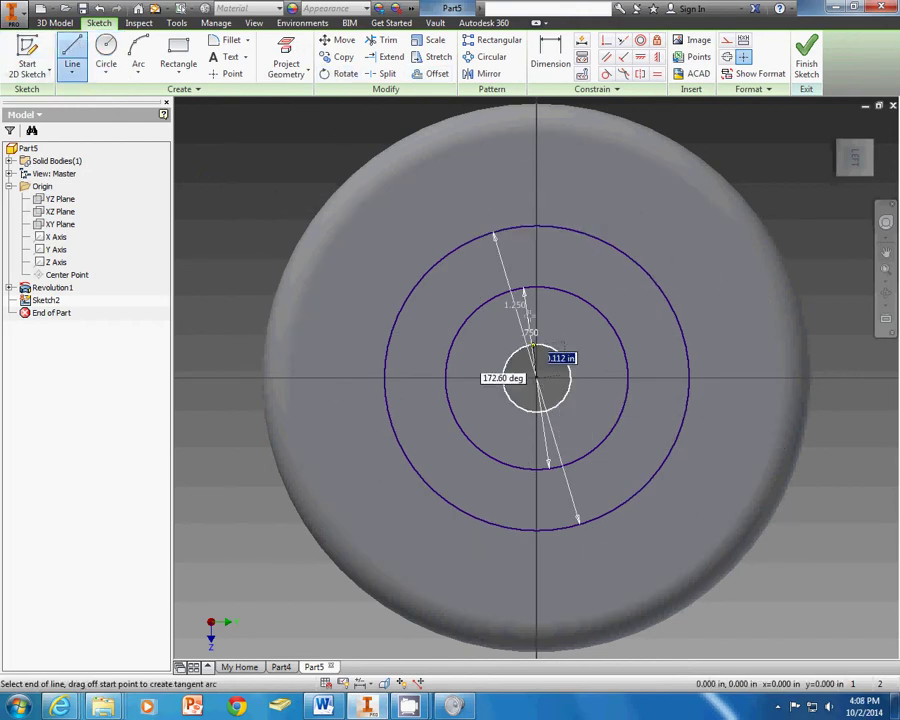
{"action": "left_click", "coordinate": [537, 226]}
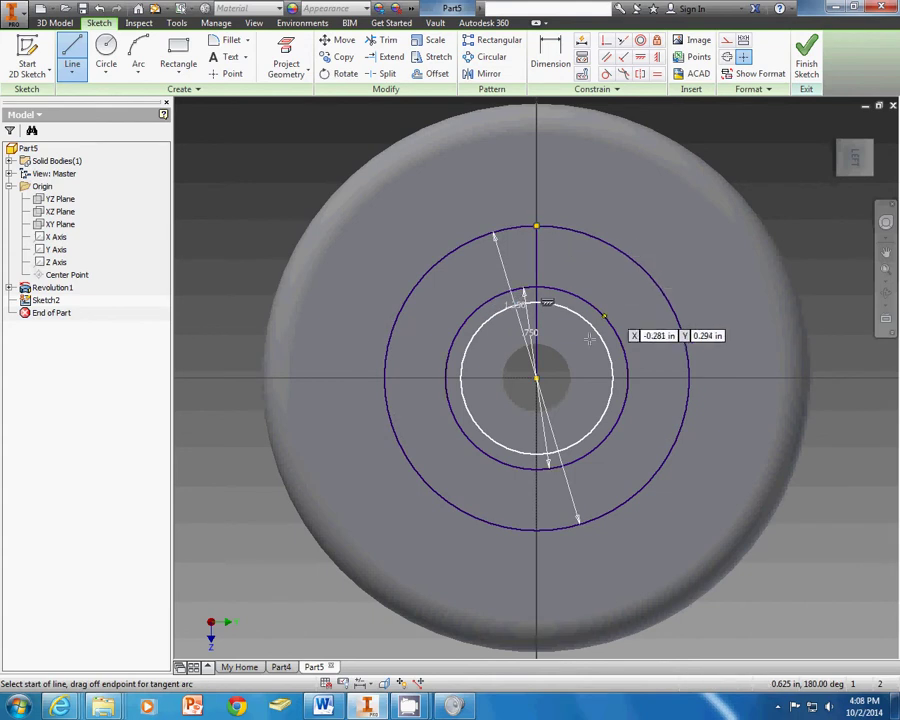
{"action": "left_click", "coordinate": [537, 378]}
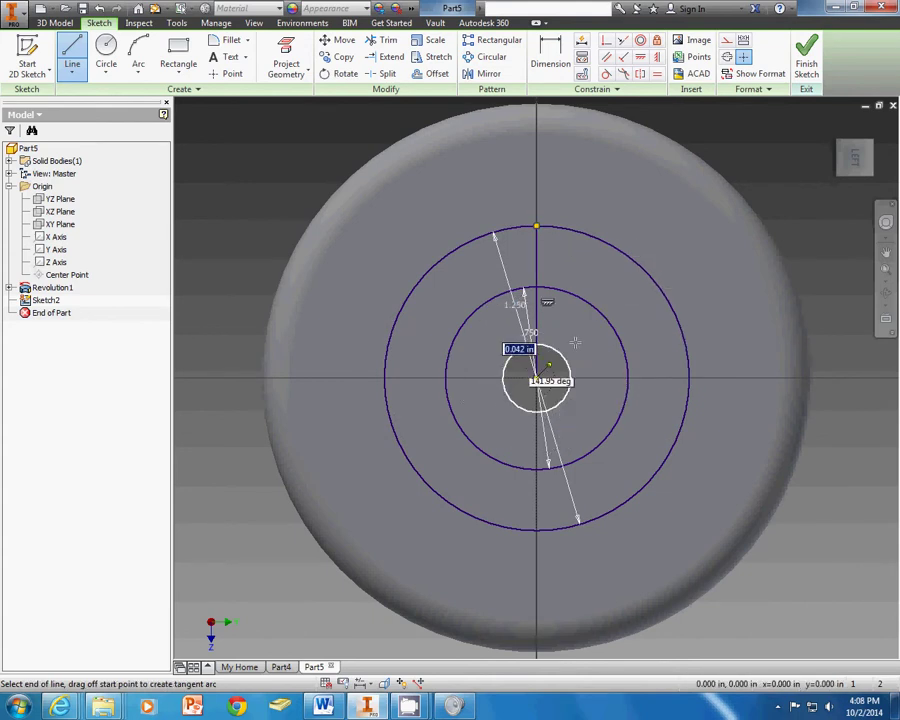
{"action": "left_click", "coordinate": [610, 240]}
{"action": "right_click", "coordinate": [606, 185]}
{"action": "left_click", "coordinate": [659, 188]}
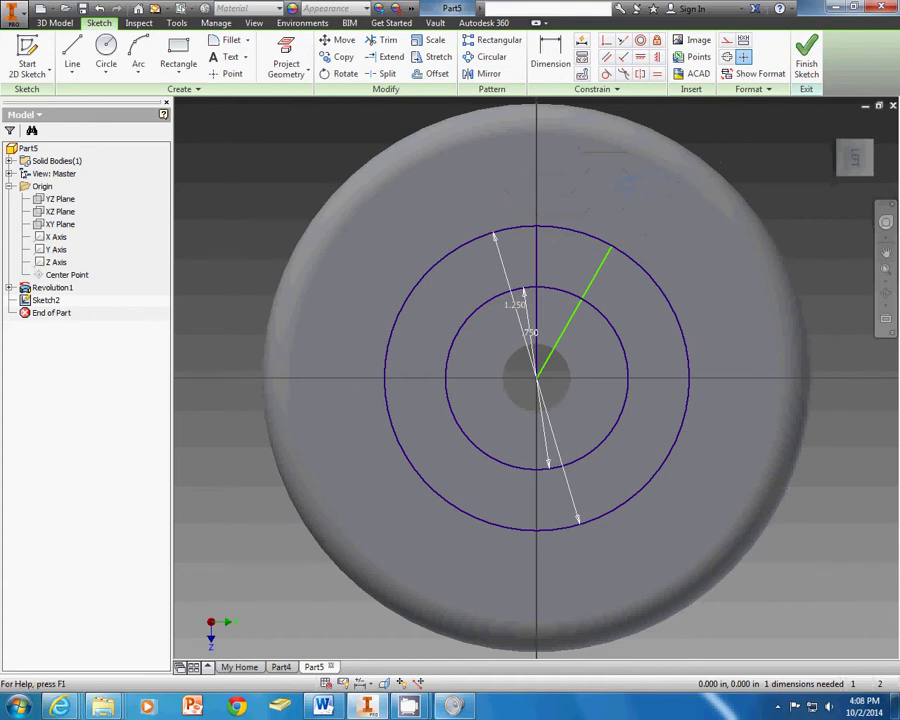
- Dimension the angle between the vertical and slanted radial lines as 30 degrees
{"action": "mouse_move", "coordinate": [371, 708]}
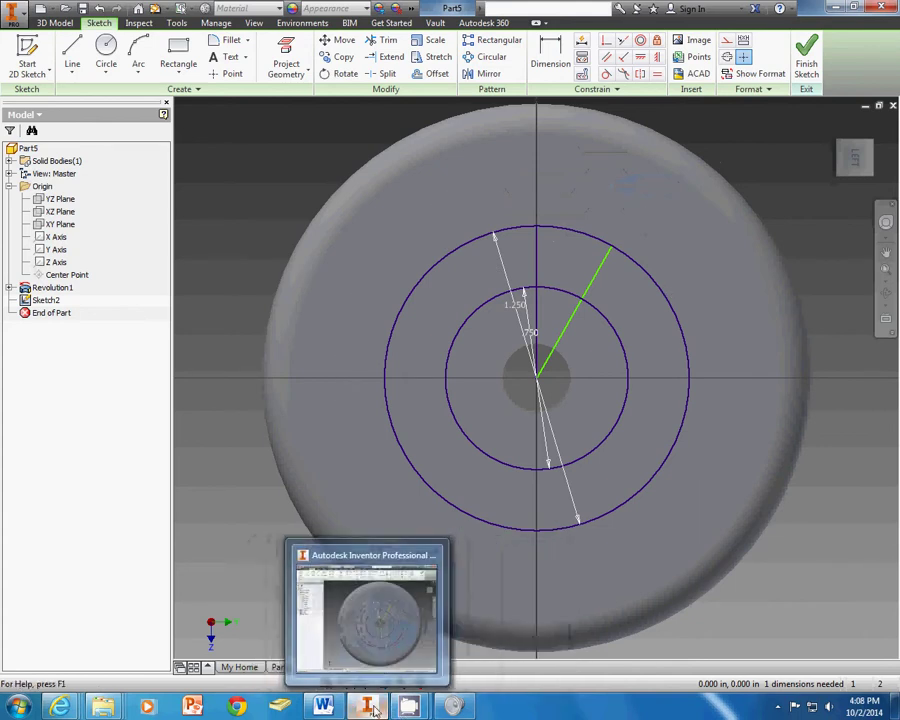
{"action": "mouse_move", "coordinate": [322, 707]}
{"action": "mouse_move", "coordinate": [322, 624]}
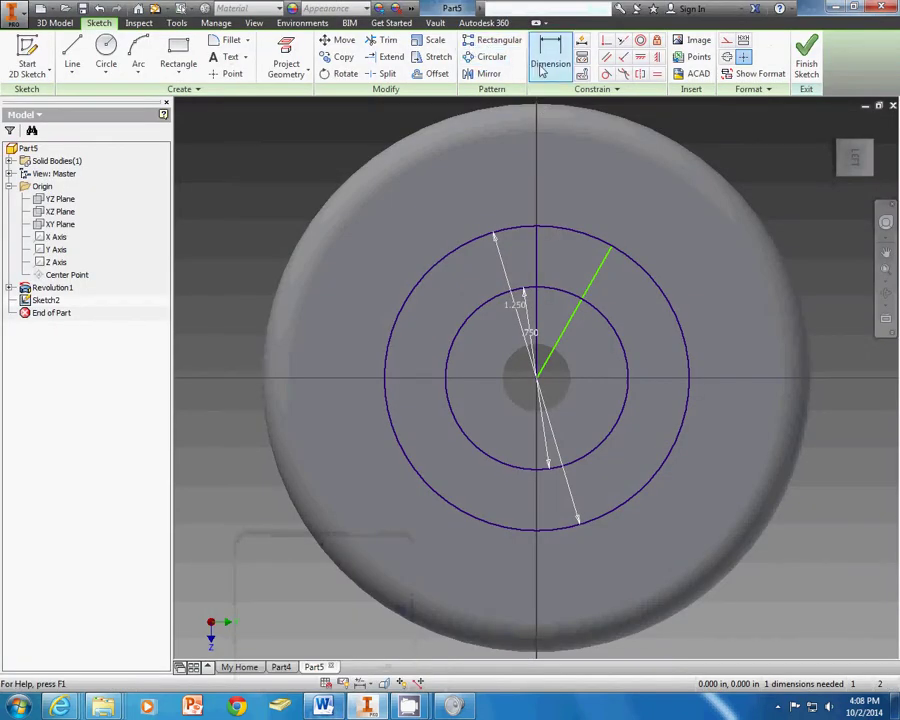
{"action": "left_click", "coordinate": [553, 60]}
{"action": "left_click", "coordinate": [538, 272]}
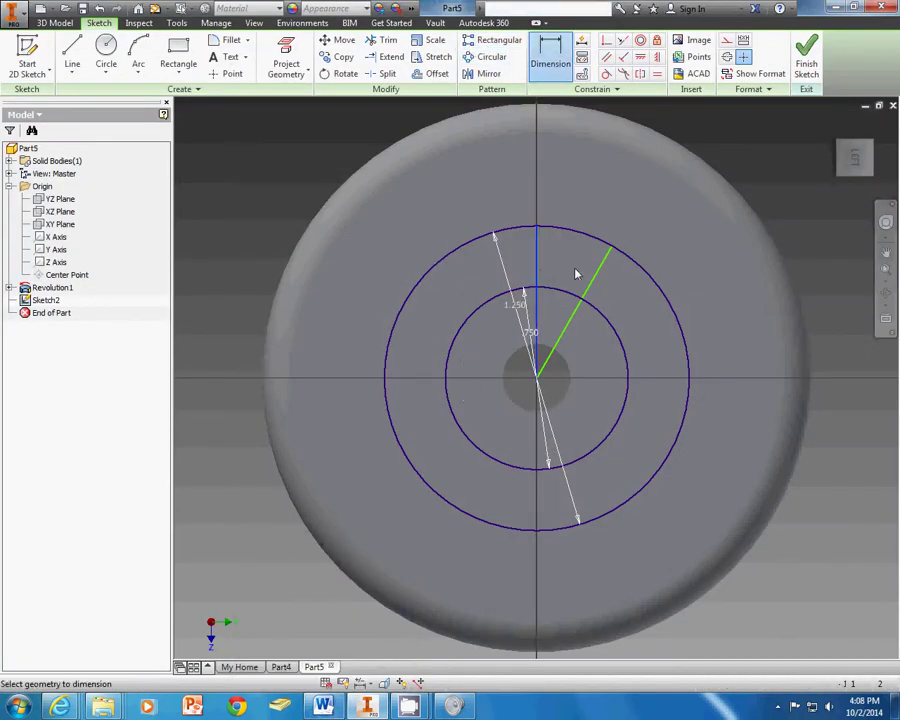
{"action": "left_click", "coordinate": [591, 289]}
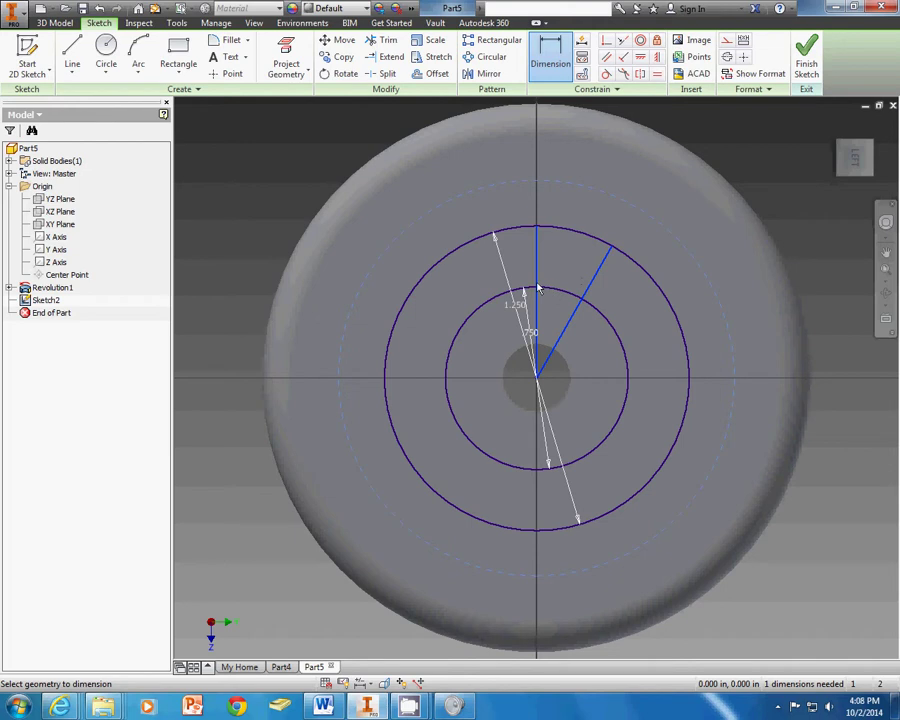
{"action": "left_click", "coordinate": [546, 52]}
{"action": "left_click", "coordinate": [537, 271]}
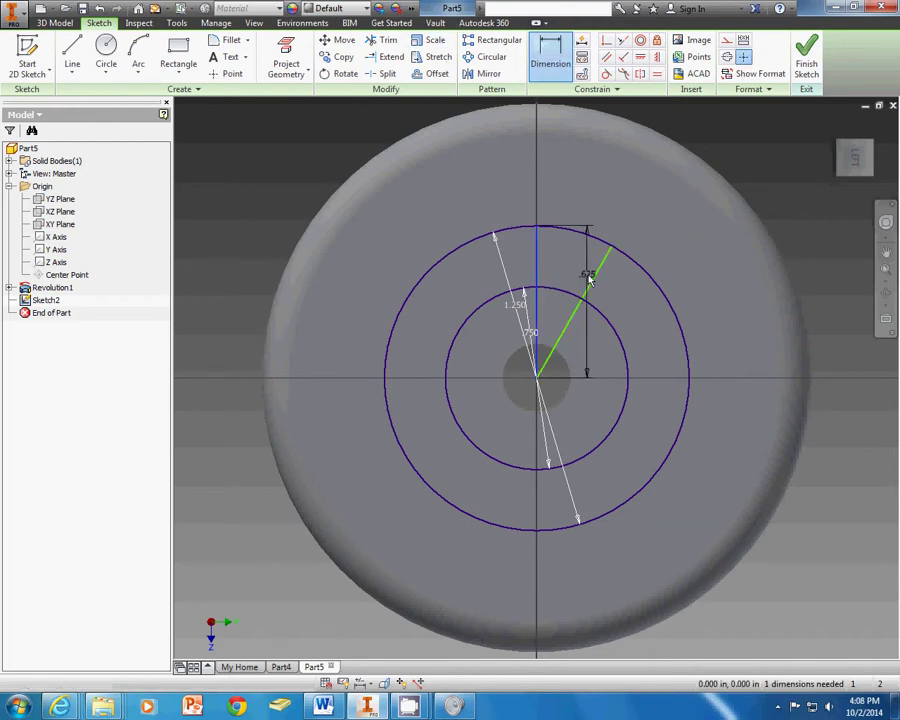
{"action": "left_click", "coordinate": [598, 258]}
{"action": "left_click", "coordinate": [574, 283]}
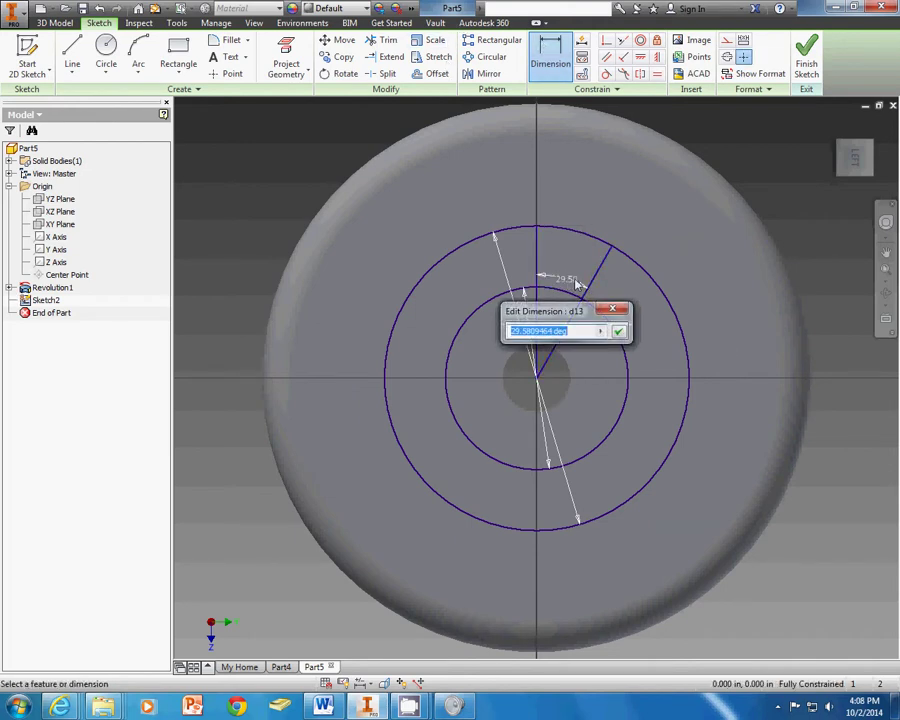
{"action": "type", "text": "30"}
{"action": "key", "text": "Return"}
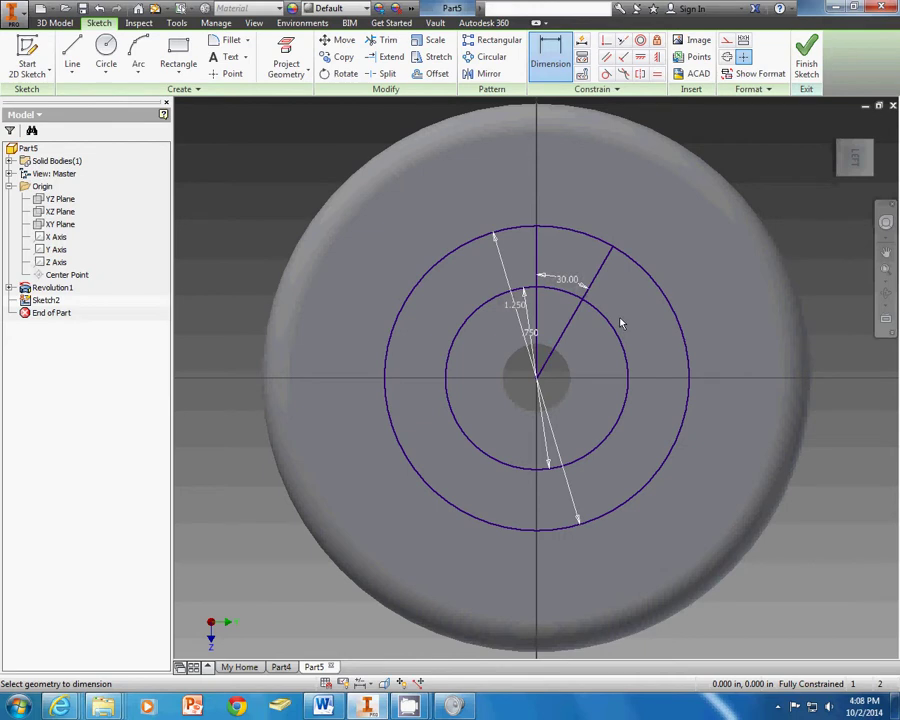
- Try trimming the slanted line's portion inside the inner circle, and undo the trim
{"action": "key", "text": "e"}
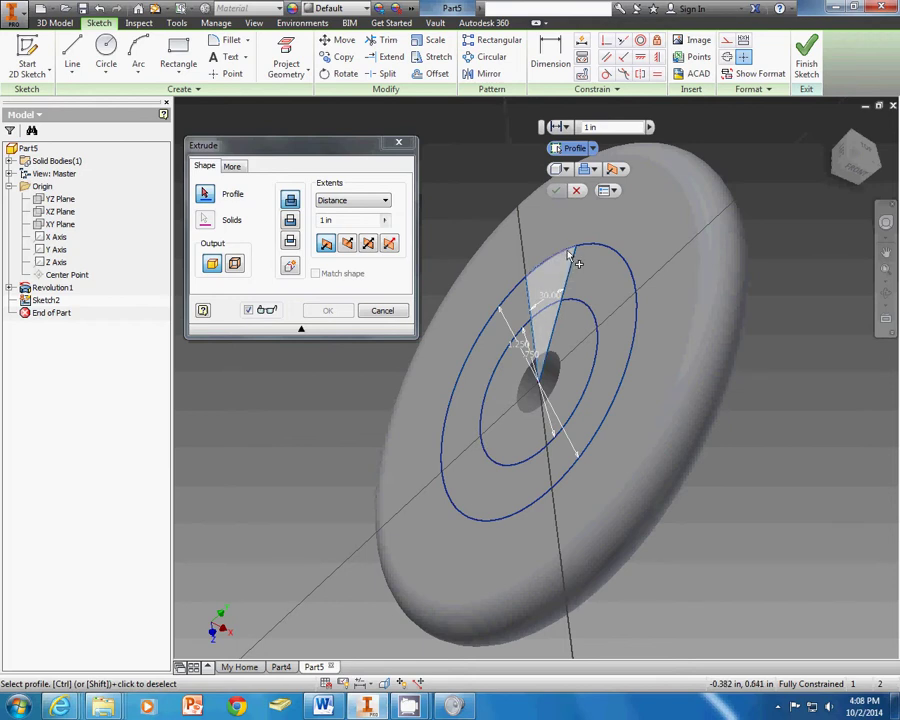
{"action": "left_click", "coordinate": [388, 310]}
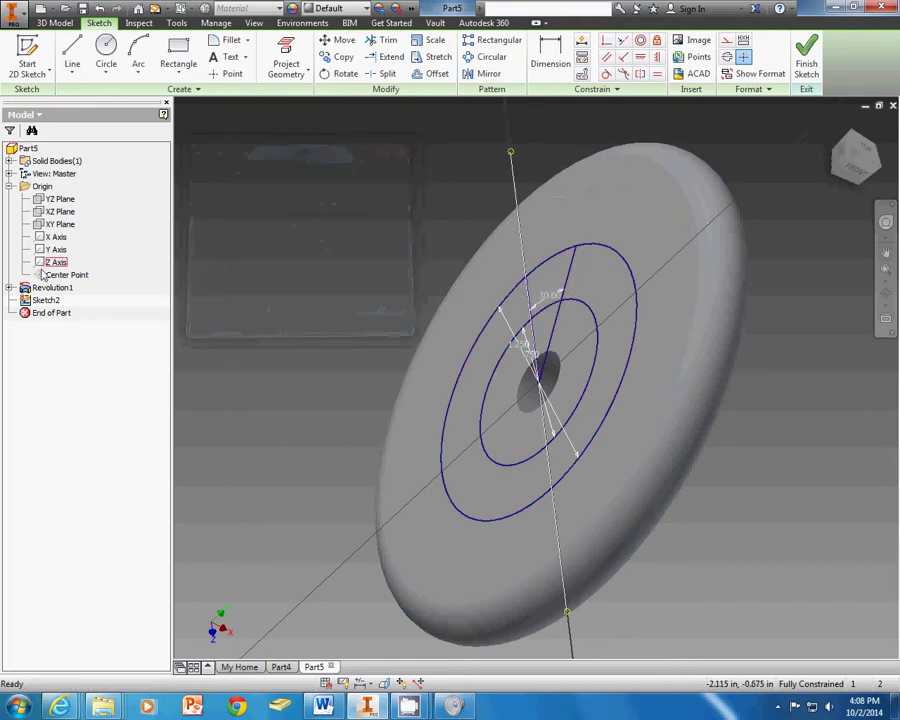
{"action": "left_click", "coordinate": [382, 40]}
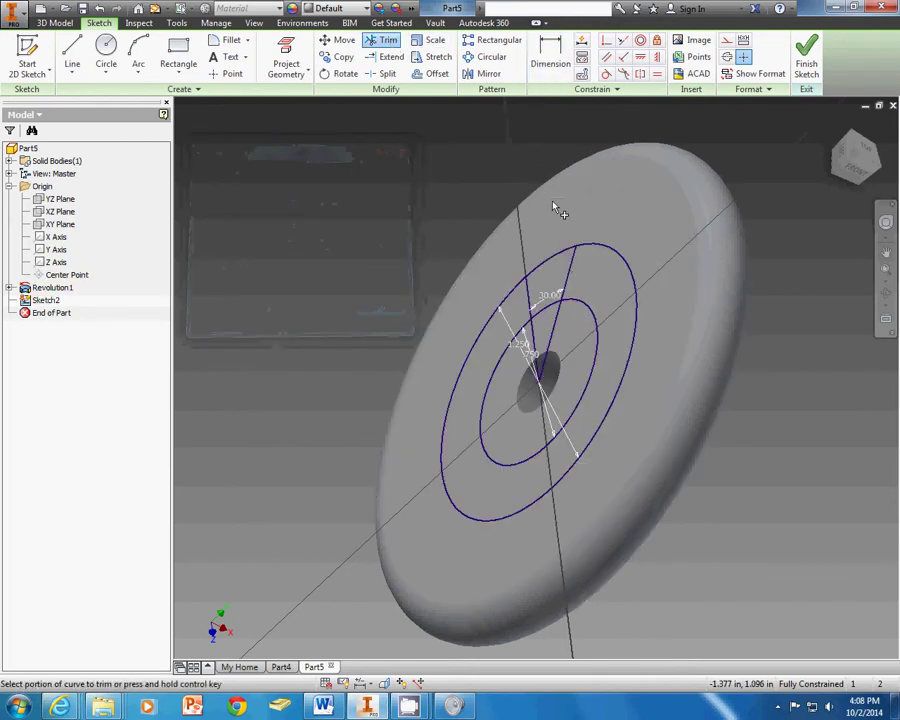
{"action": "scroll", "coordinate": [561, 343], "scroll_direction": "down", "scroll_amount": 3}
{"action": "left_click", "coordinate": [533, 320]}
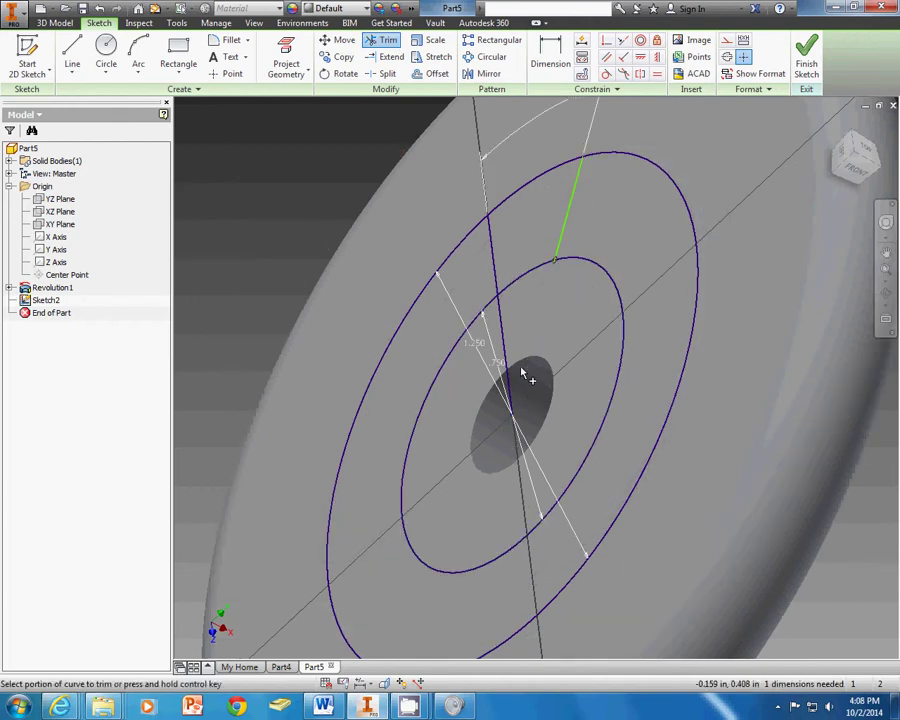
{"action": "left_click", "coordinate": [100, 8]}
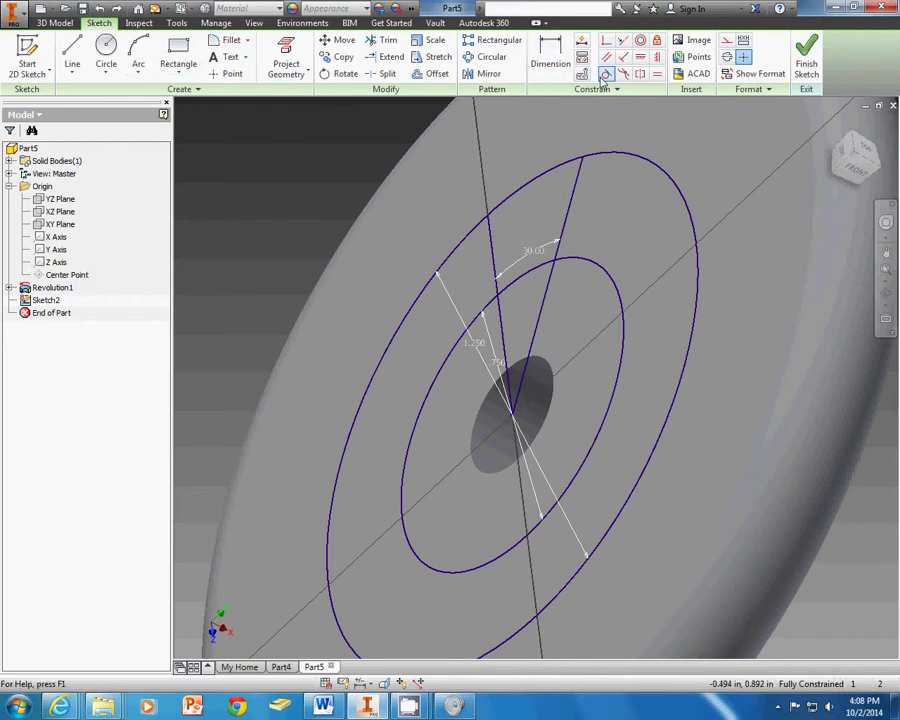
- Trim the slanted line inside the inner circle and replace that portion with a construction line from the wheel's centre
{"action": "left_click", "coordinate": [388, 41]}
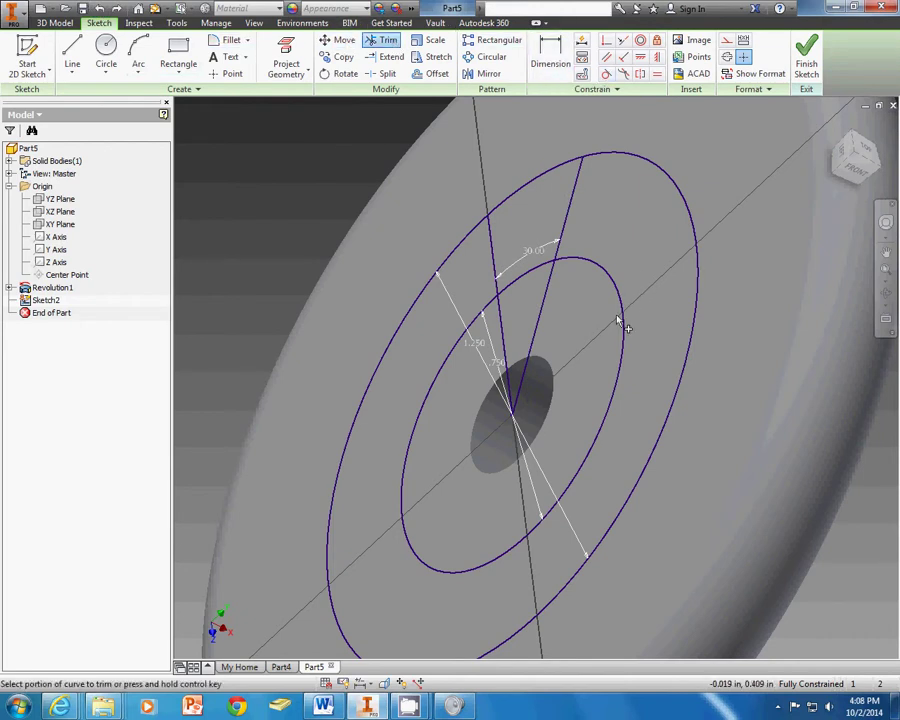
{"action": "left_click", "coordinate": [545, 328]}
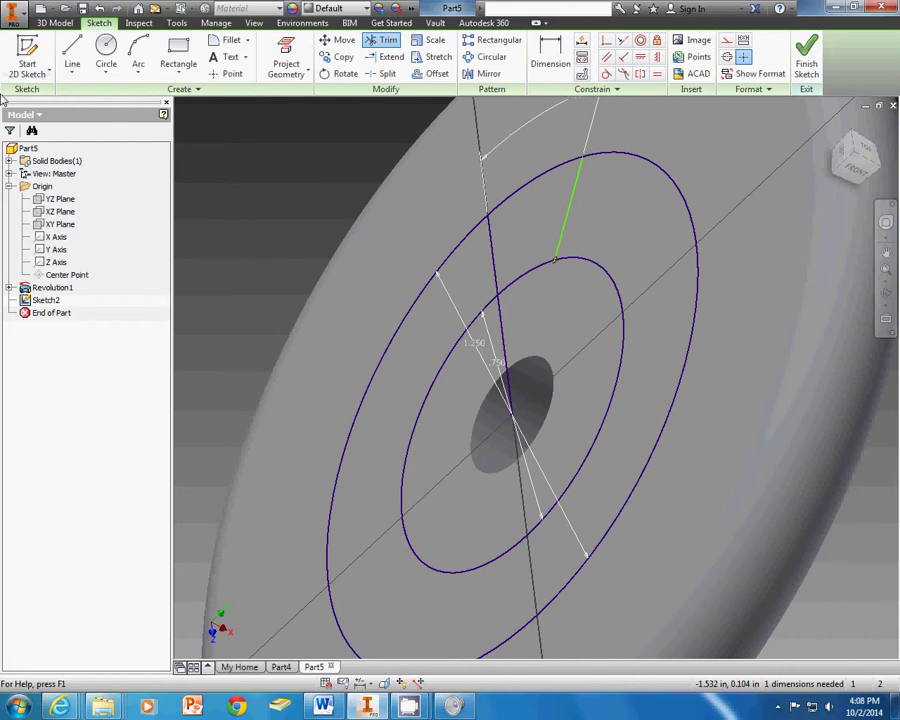
{"action": "left_click", "coordinate": [70, 55]}
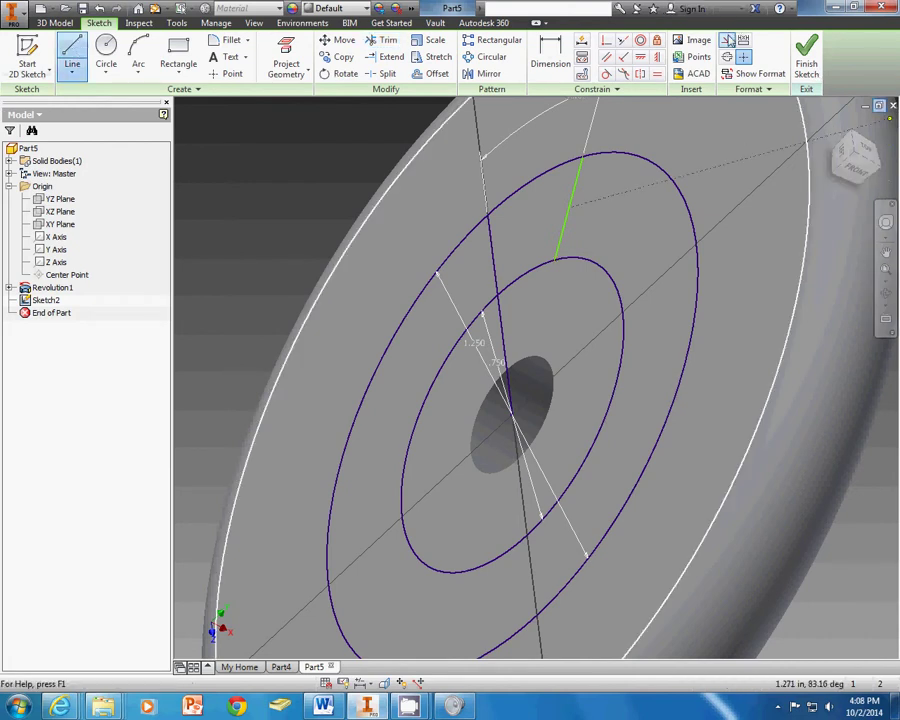
{"action": "left_click", "coordinate": [523, 386]}
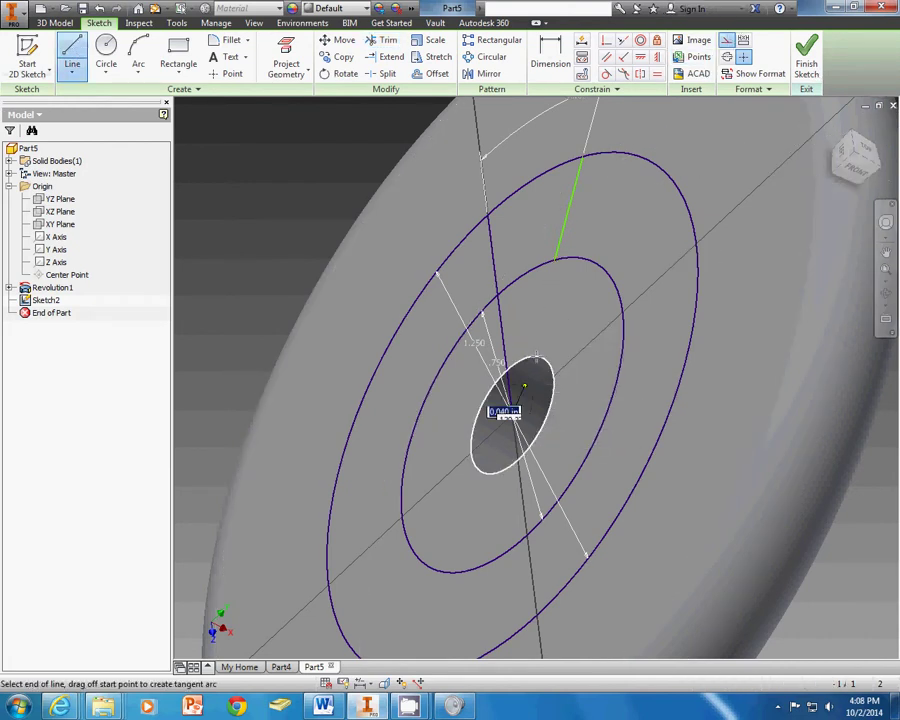
{"action": "left_click", "coordinate": [555, 259]}
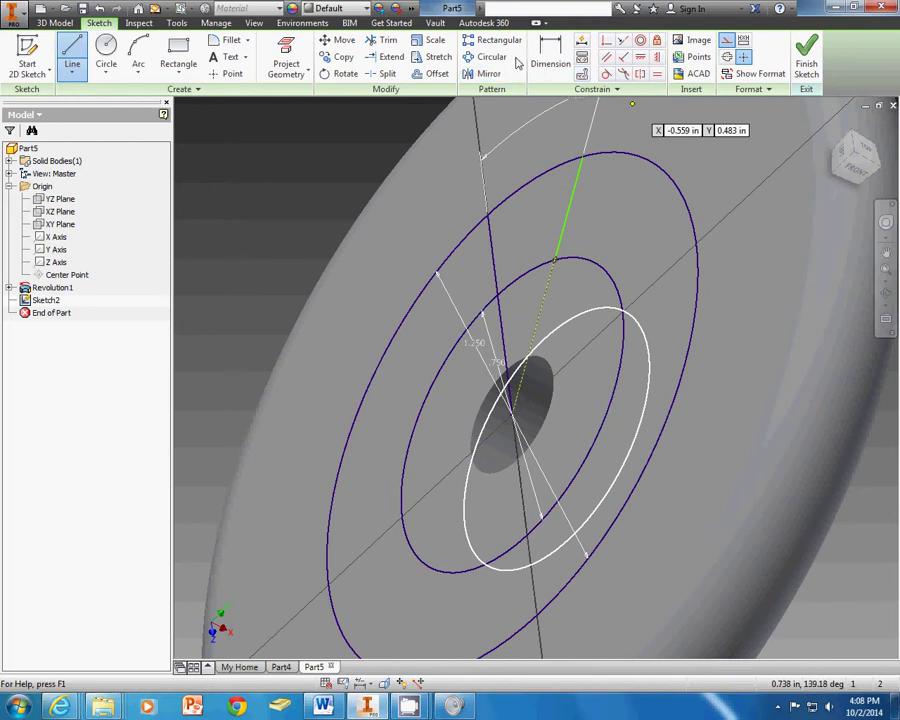
- Apply a Collinear constraint between the construction line and the remaining slanted line
{"action": "left_click", "coordinate": [623, 40]}
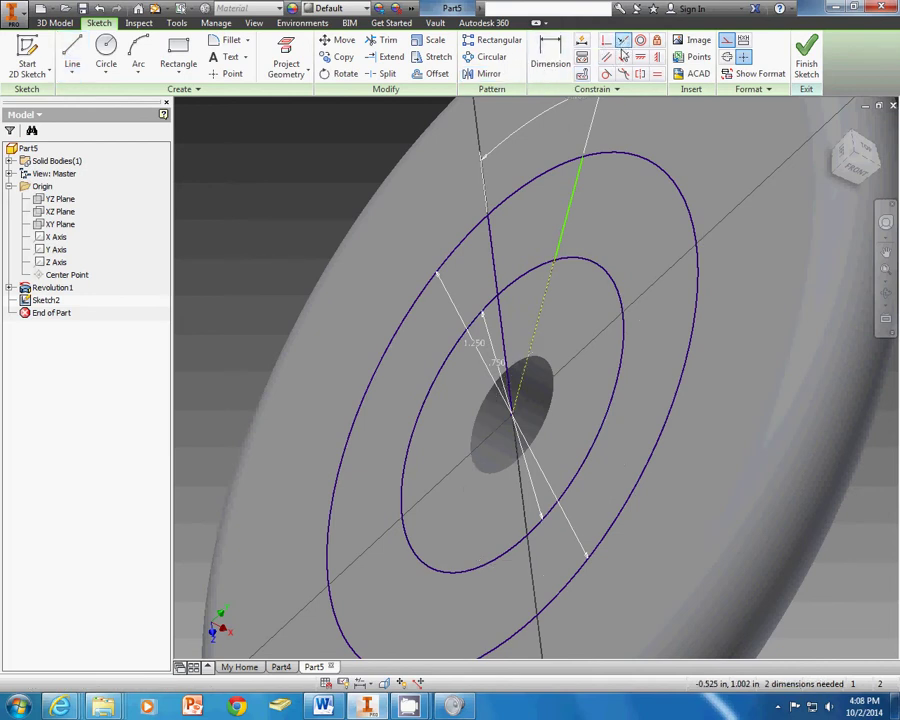
{"action": "left_click", "coordinate": [549, 303]}
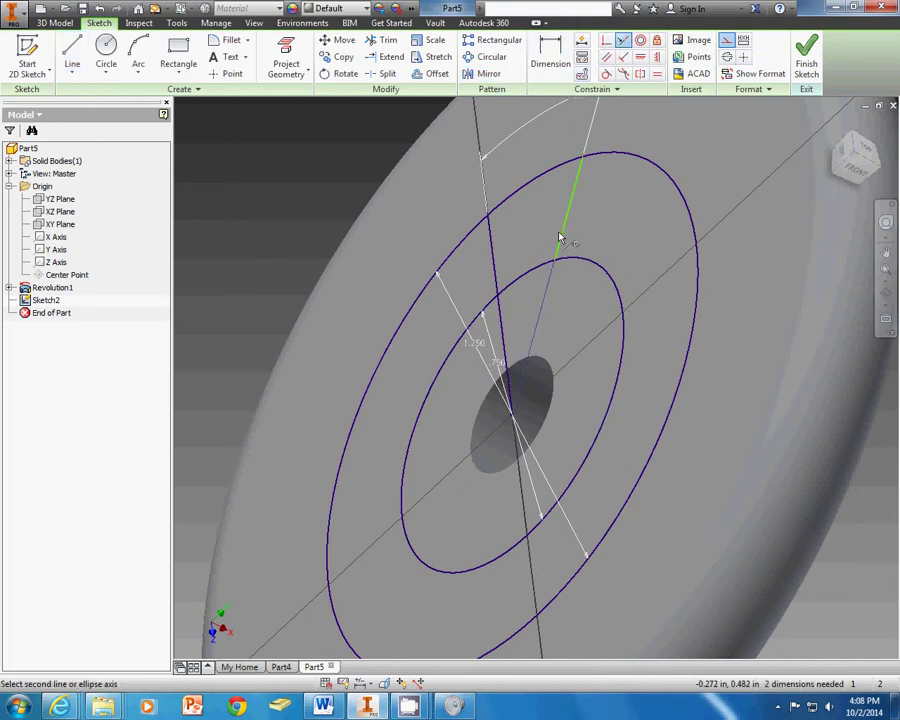
{"action": "left_click", "coordinate": [565, 240]}
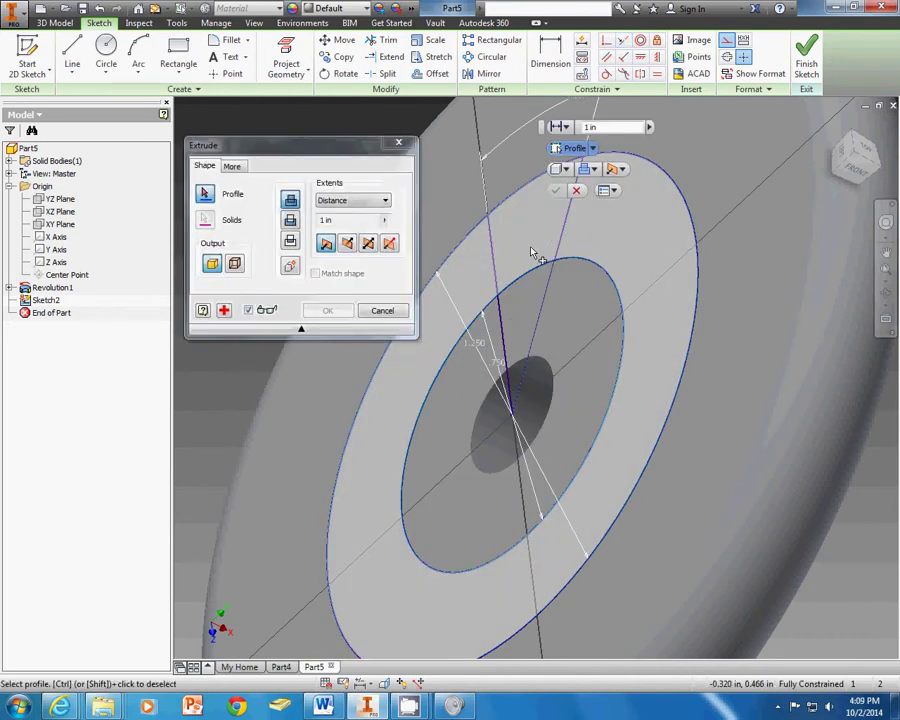
{"action": "left_click", "coordinate": [381, 310]}
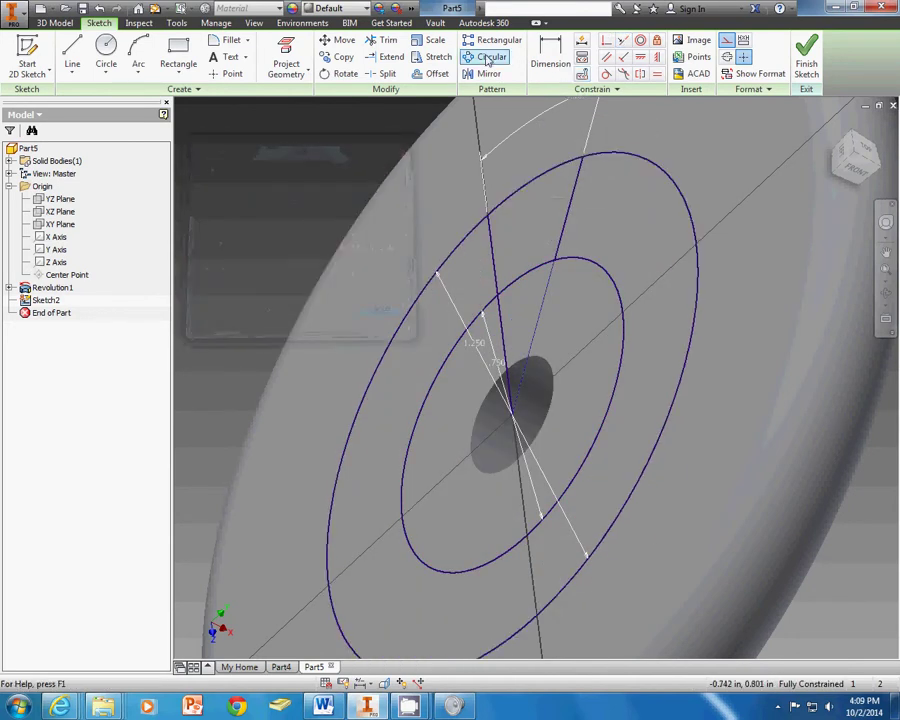
- Trim both circles to the arcs between the radial lines and extrude the wedge profile as a cut through all of the wheel
{"action": "left_click", "coordinate": [382, 40]}
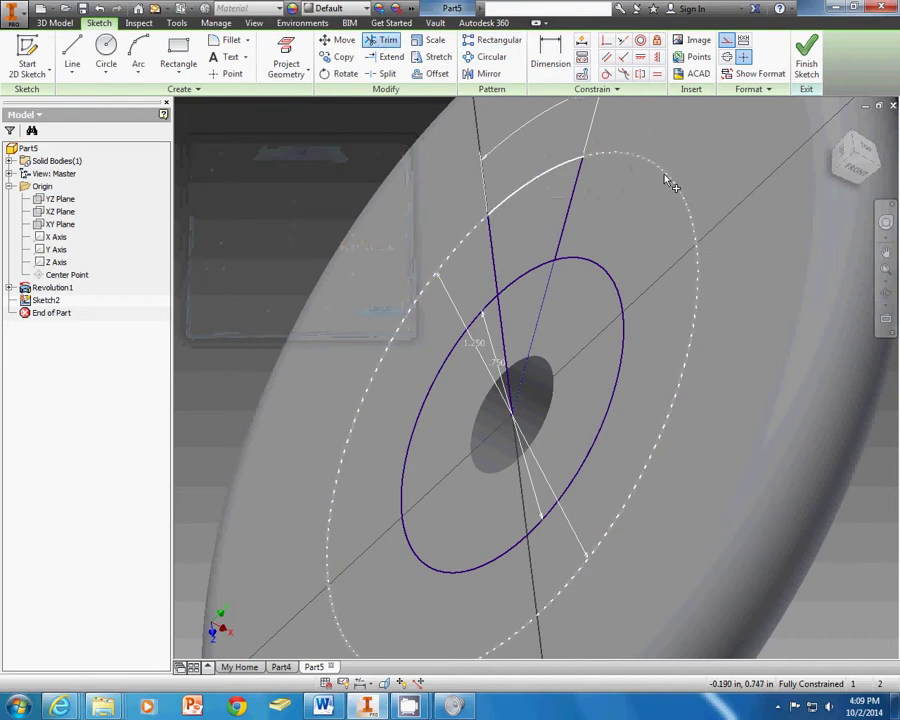
{"action": "left_click", "coordinate": [612, 285]}
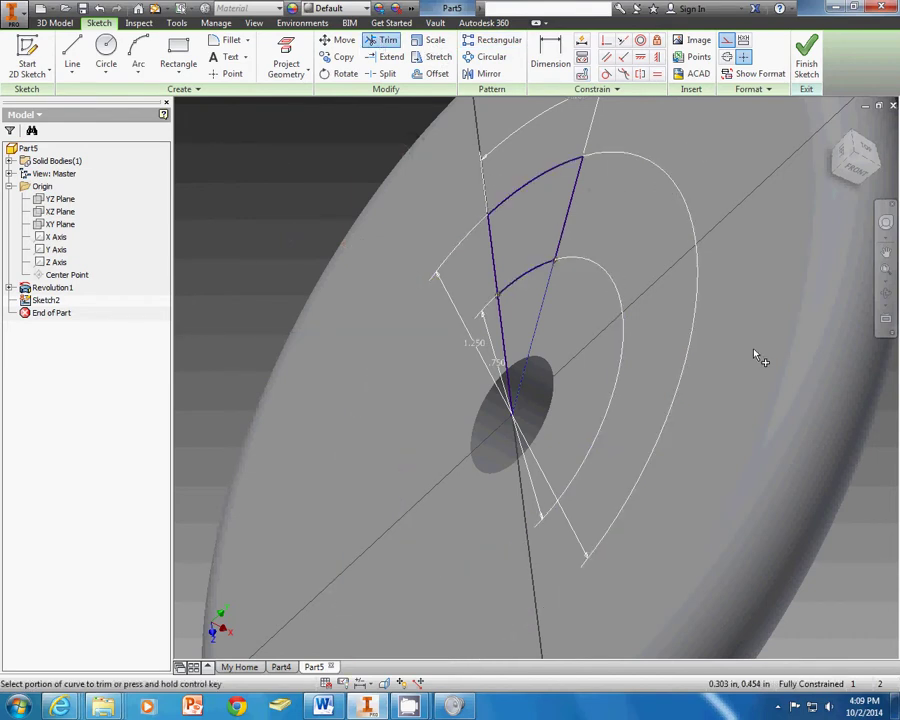
{"action": "key", "text": "e"}
{"action": "left_click", "coordinate": [537, 212]}
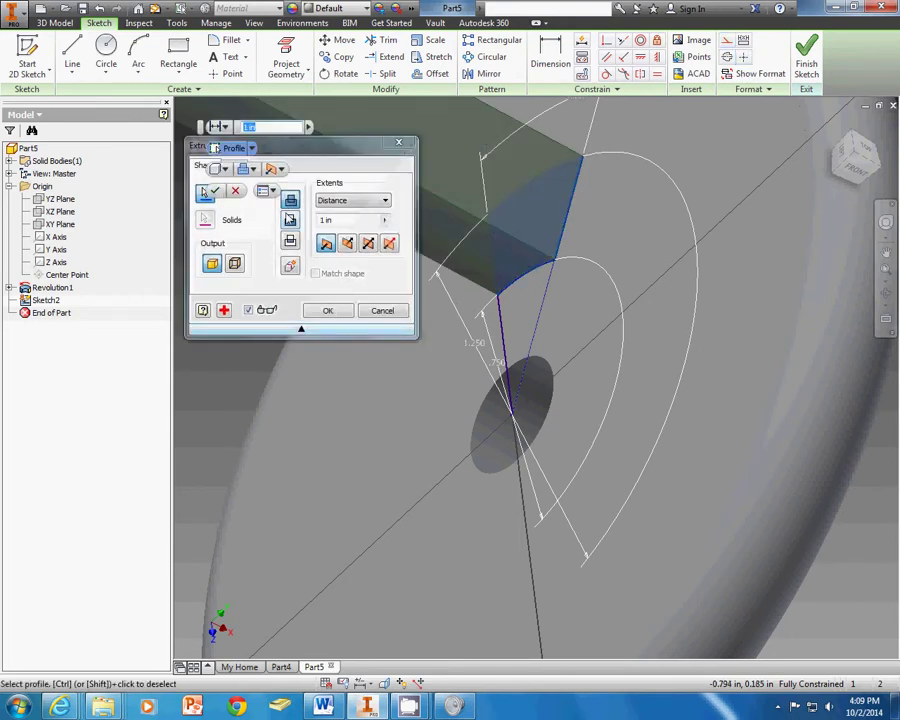
{"action": "left_click", "coordinate": [380, 200]}
{"action": "left_click", "coordinate": [345, 249]}
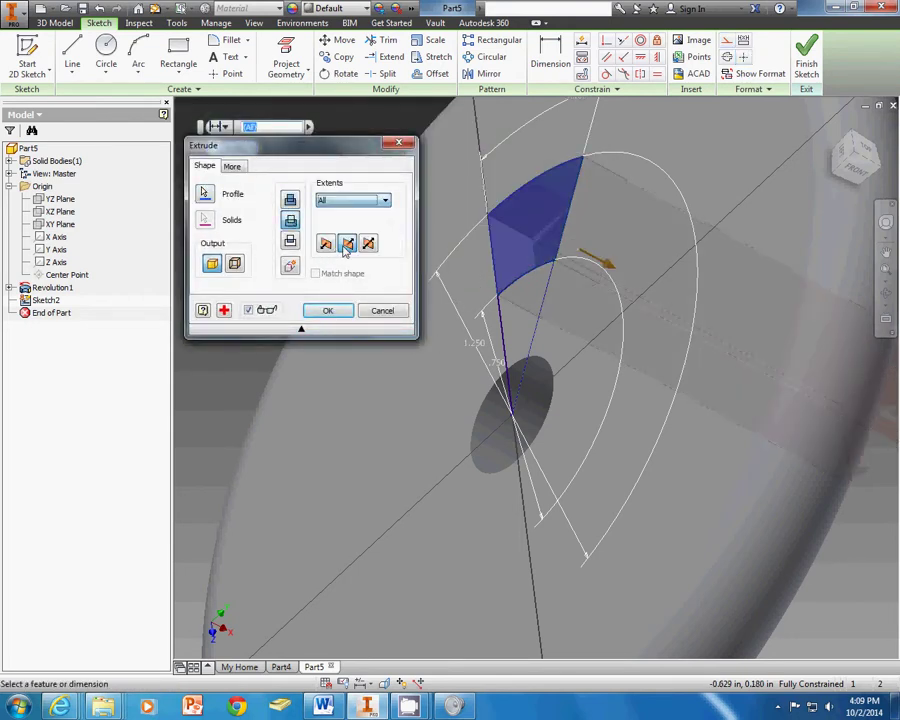
{"action": "left_click", "coordinate": [327, 310]}
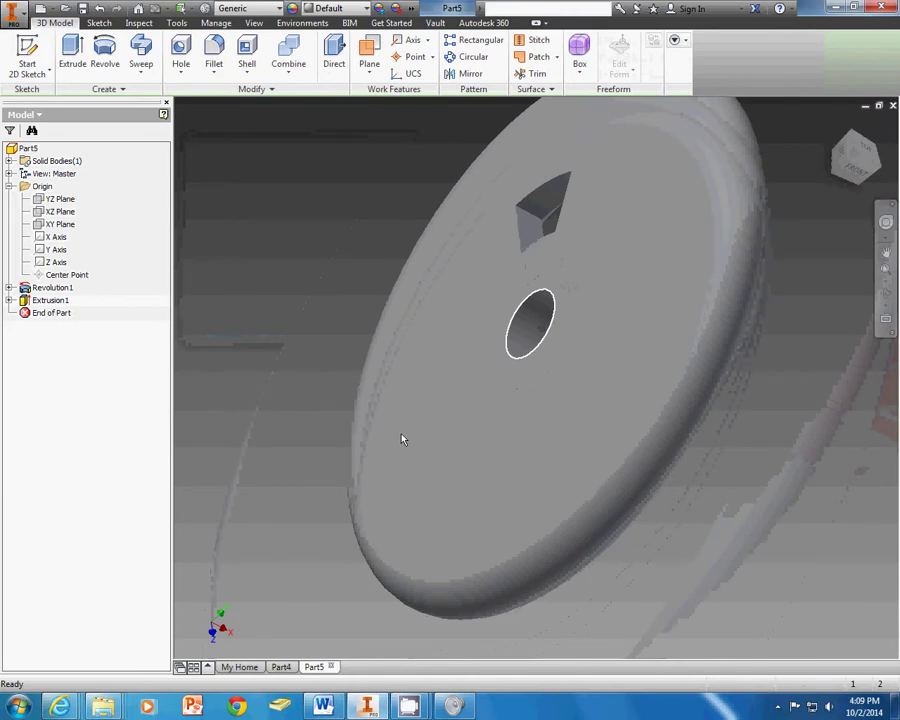
- Check the openings in the Word drawing, and in Inventor pattern the wedge cut circularly about the centre hole's axis, 6 occurrences over 360 degrees
{"action": "left_click", "coordinate": [315, 635]}
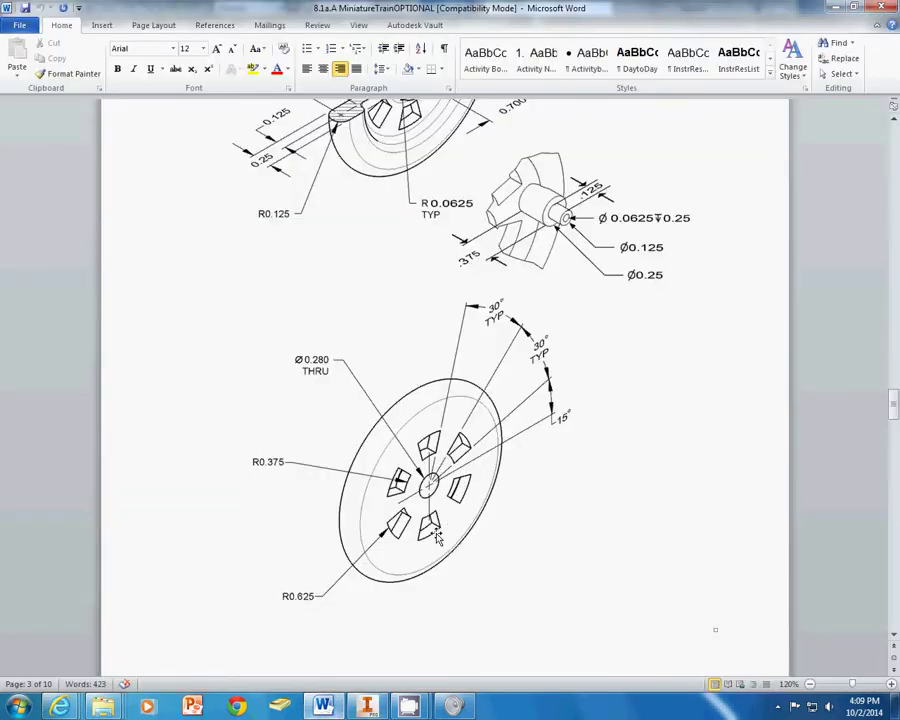
{"action": "left_click", "coordinate": [366, 706]}
{"action": "left_click", "coordinate": [455, 58]}
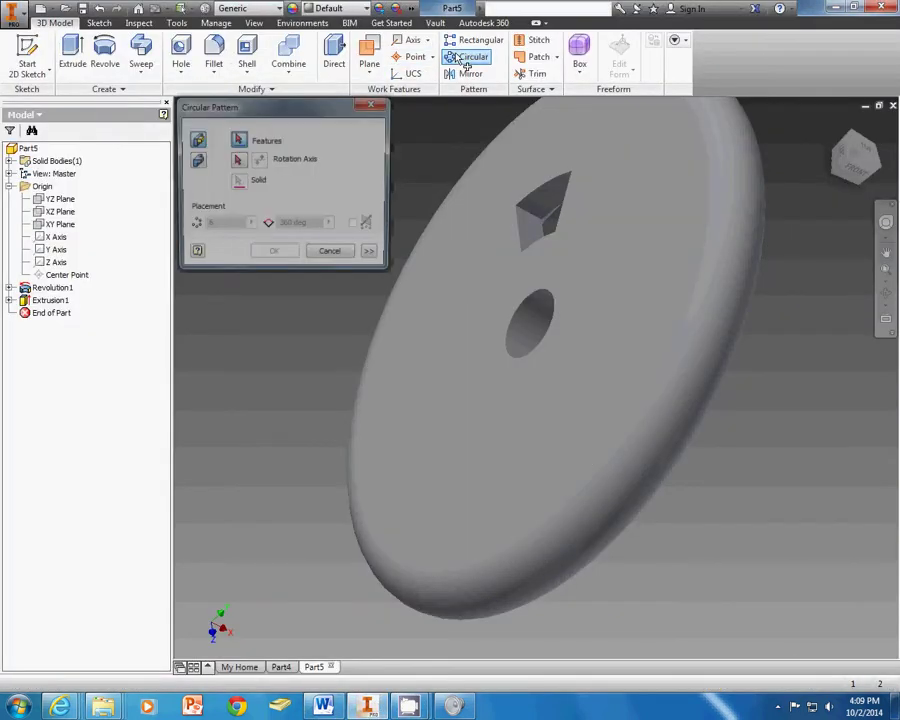
{"action": "left_click", "coordinate": [50, 300]}
{"action": "left_click", "coordinate": [248, 162]}
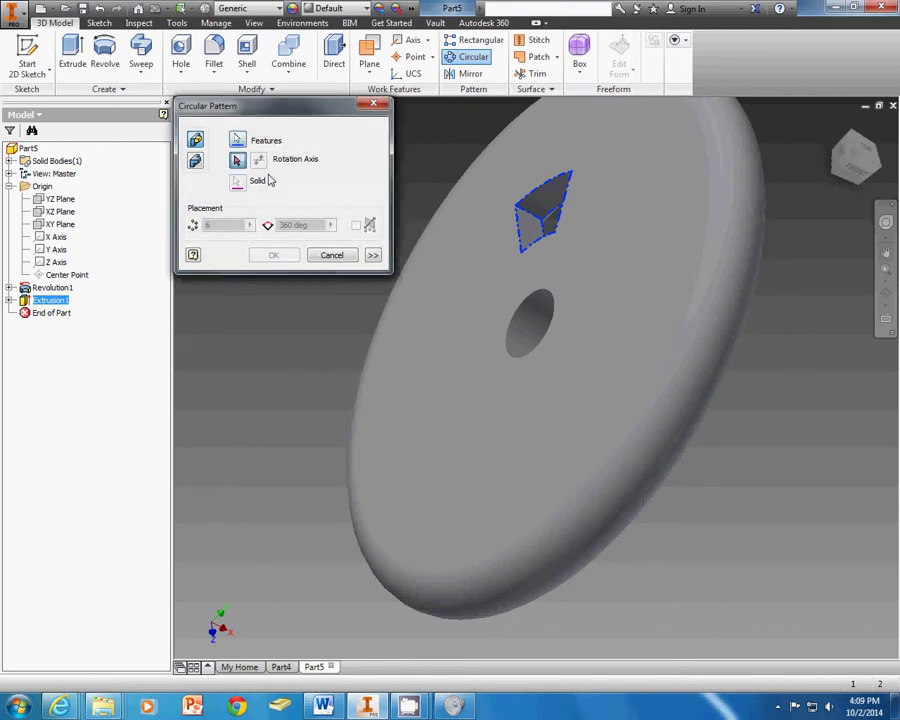
{"action": "left_click", "coordinate": [536, 321]}
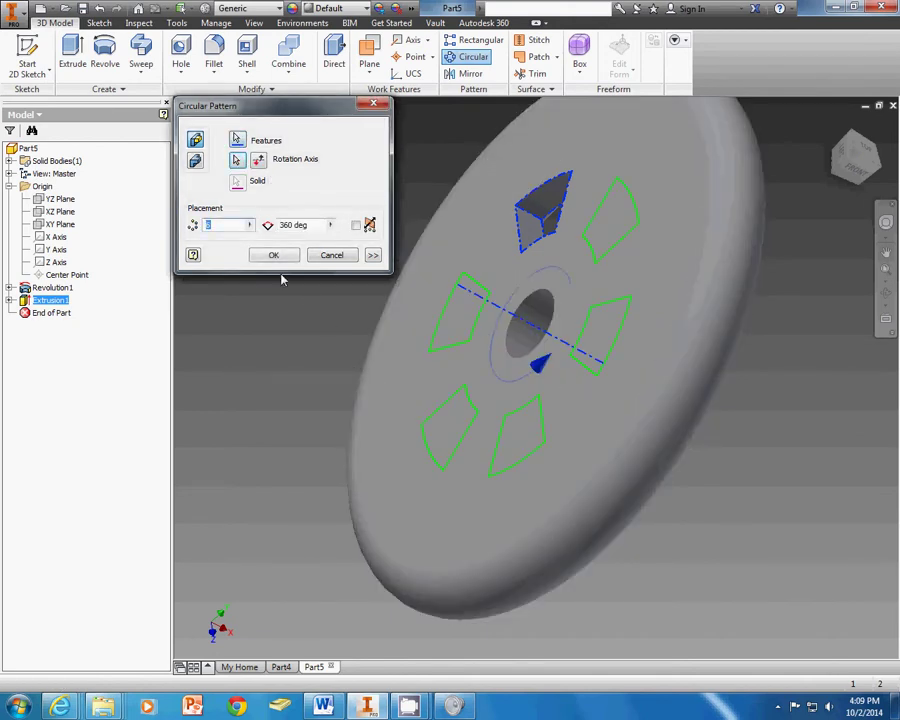
{"action": "left_click", "coordinate": [274, 256]}
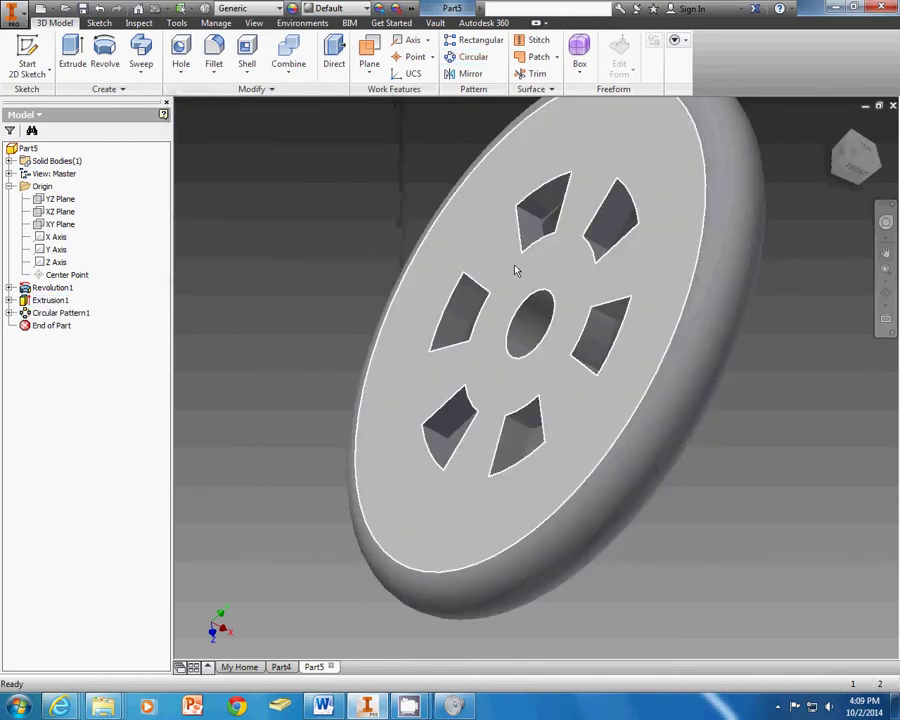
- Start a sketch on the recessed web face on the wheel's hub side and draw a circle about 0.245 in in diameter beside an opening
{"action": "scroll", "coordinate": [516, 267], "scroll_direction": "down", "scroll_amount": 3}
{"action": "left_click", "coordinate": [888, 293]}
{"action": "left_click_drag", "start_coordinate": [733, 305], "coordinate": [566, 220]}
{"action": "right_click", "coordinate": [615, 228]}
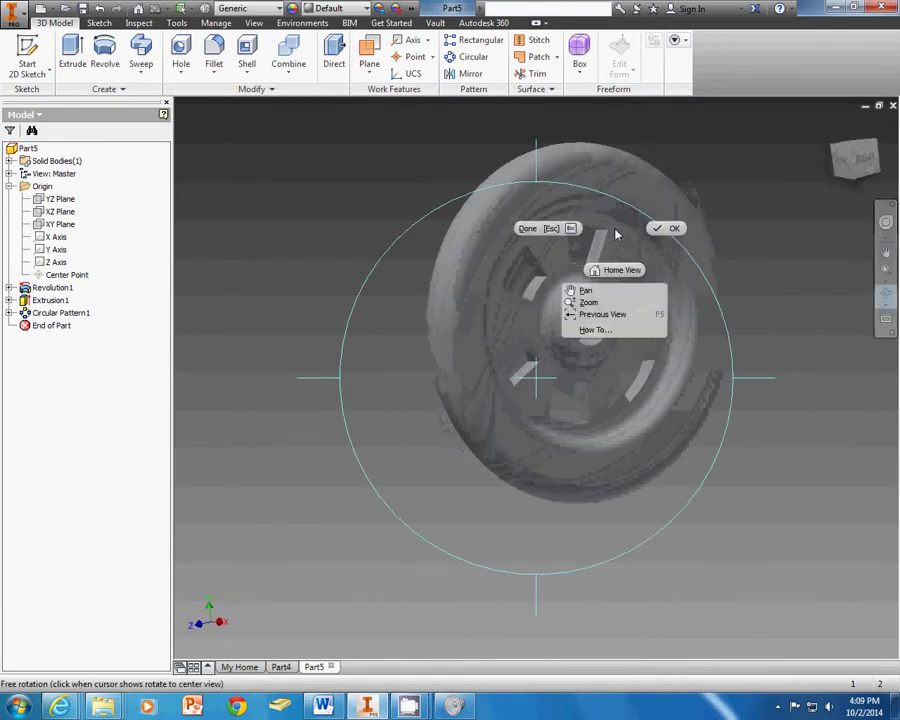
{"action": "left_click", "coordinate": [653, 227]}
{"action": "left_click", "coordinate": [28, 52]}
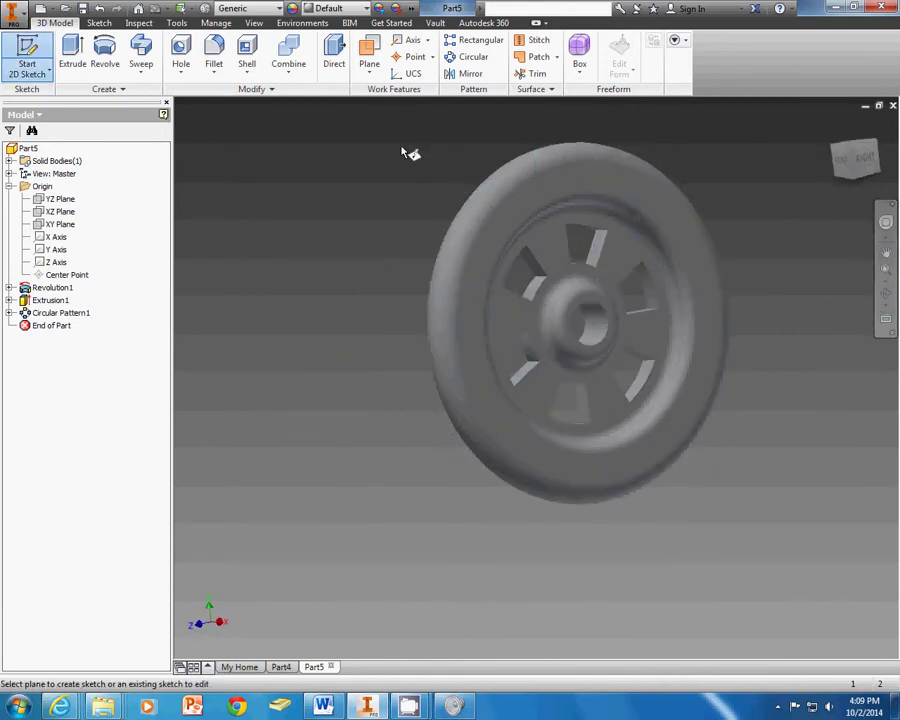
{"action": "left_click", "coordinate": [635, 258]}
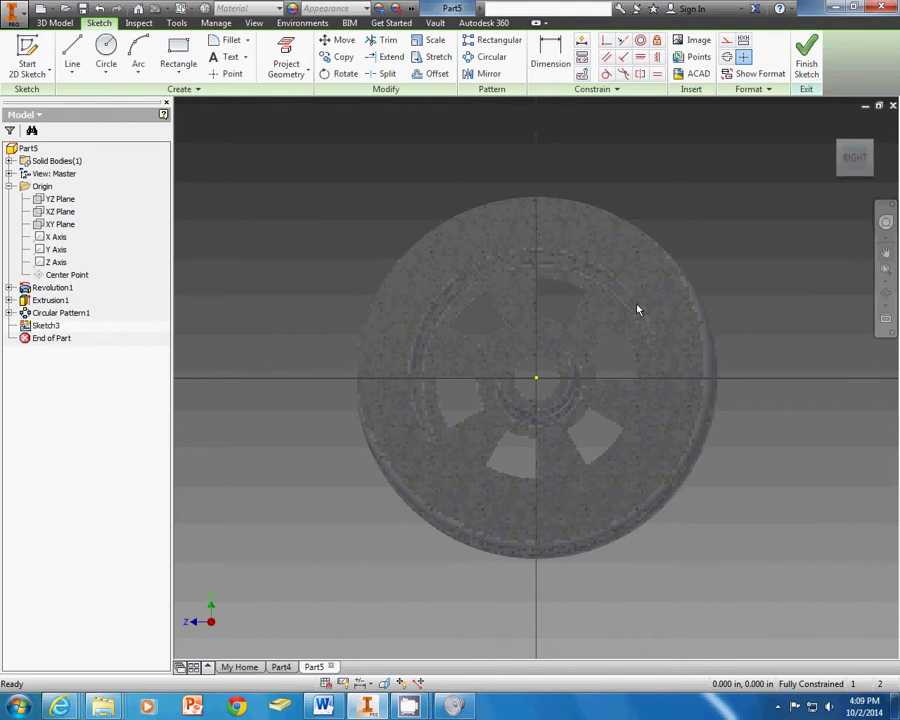
{"action": "left_click", "coordinate": [106, 52]}
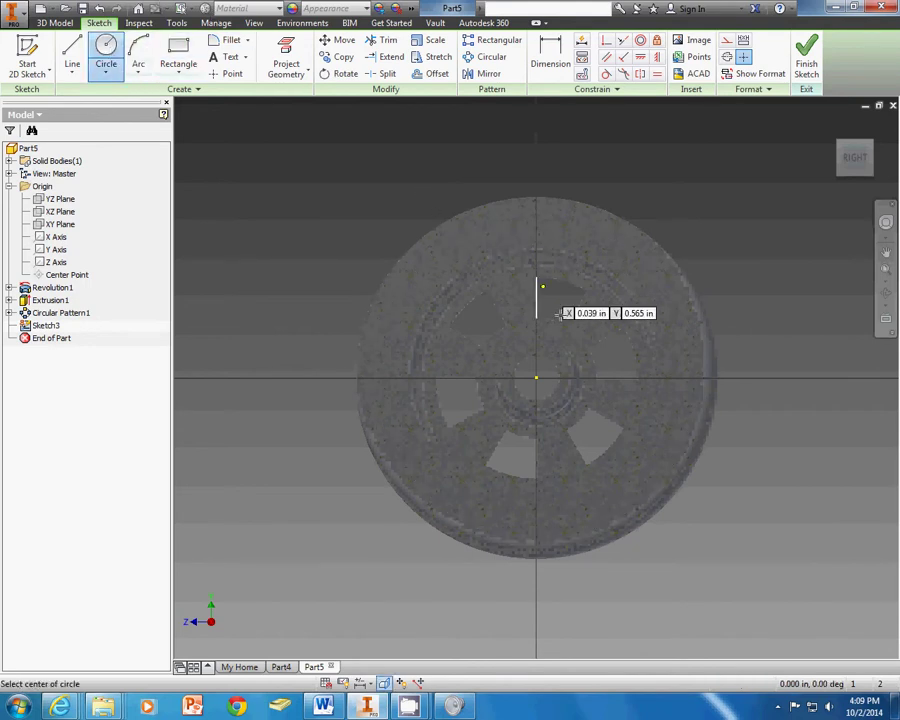
{"action": "left_click", "coordinate": [616, 300]}
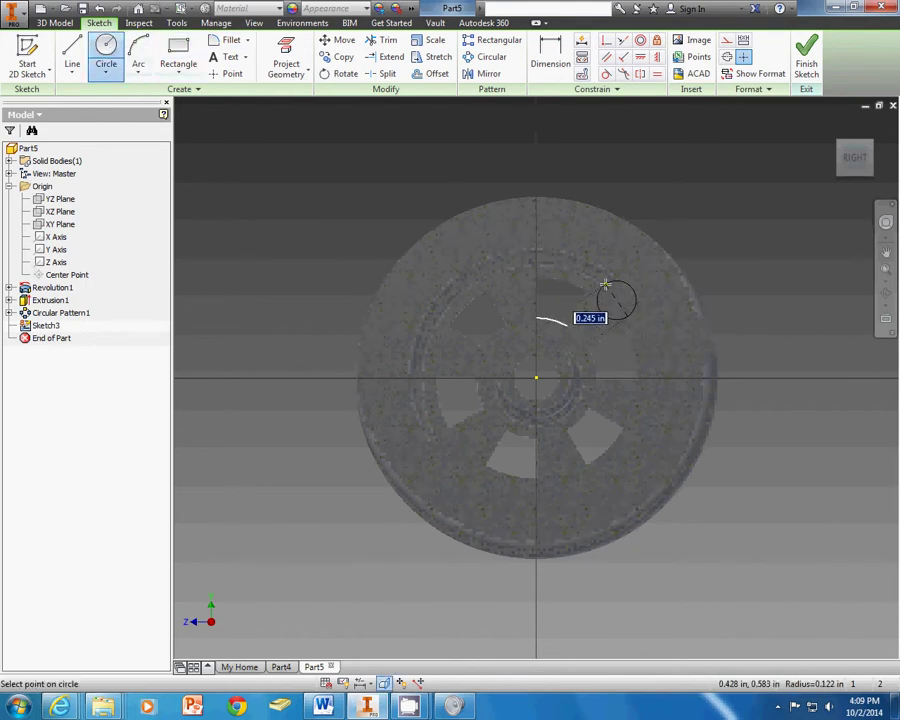
{"action": "left_click", "coordinate": [604, 286]}
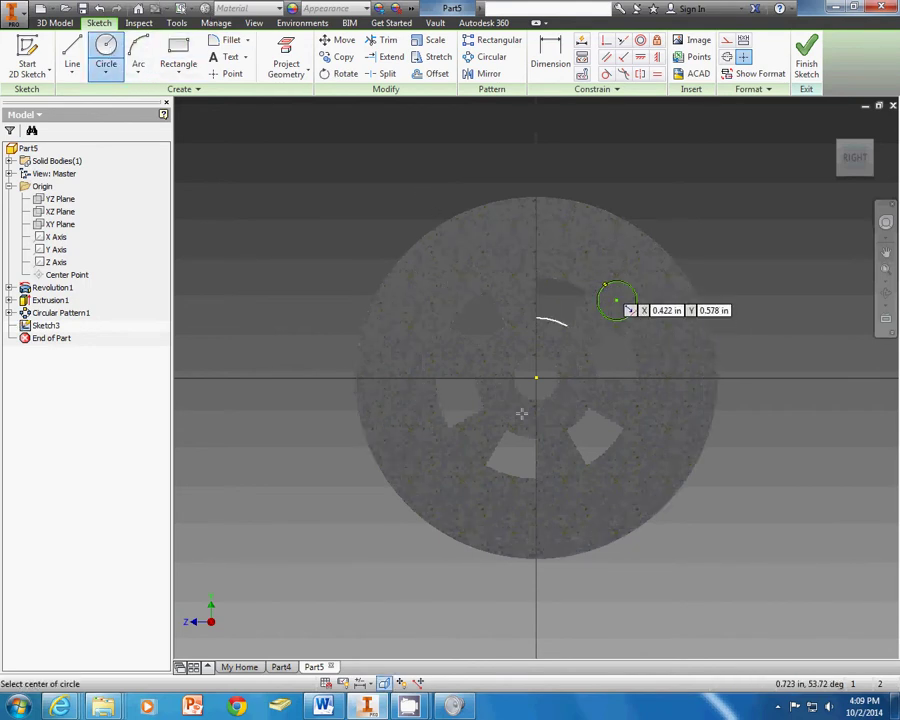
- Check the pin size in the Word drawing, and back in Inventor dimension the circle's diameter as 0.25 in
{"action": "left_click", "coordinate": [325, 706]}
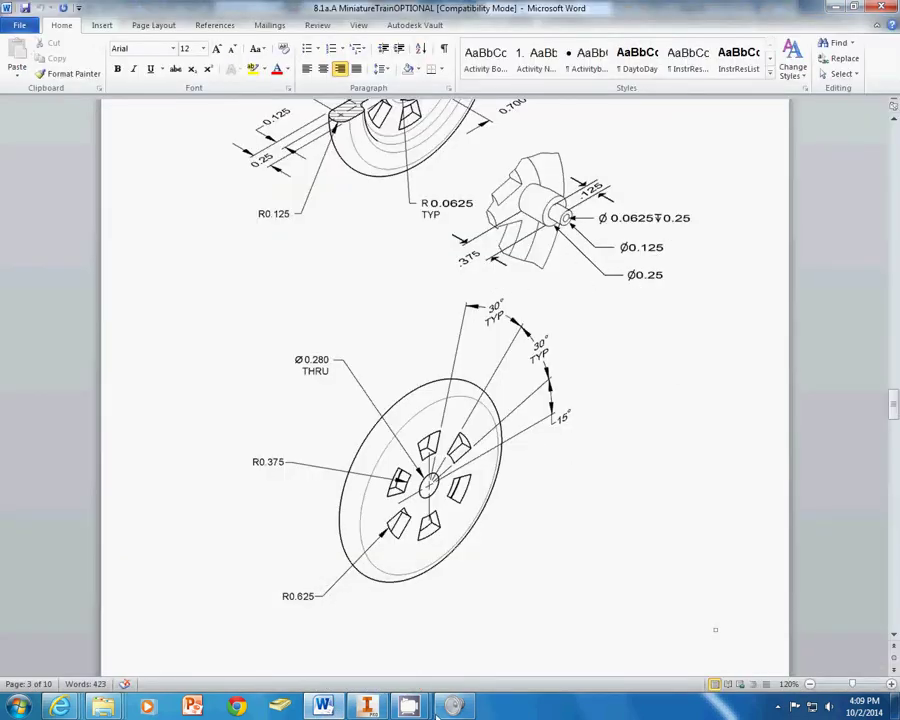
{"action": "left_click", "coordinate": [368, 706]}
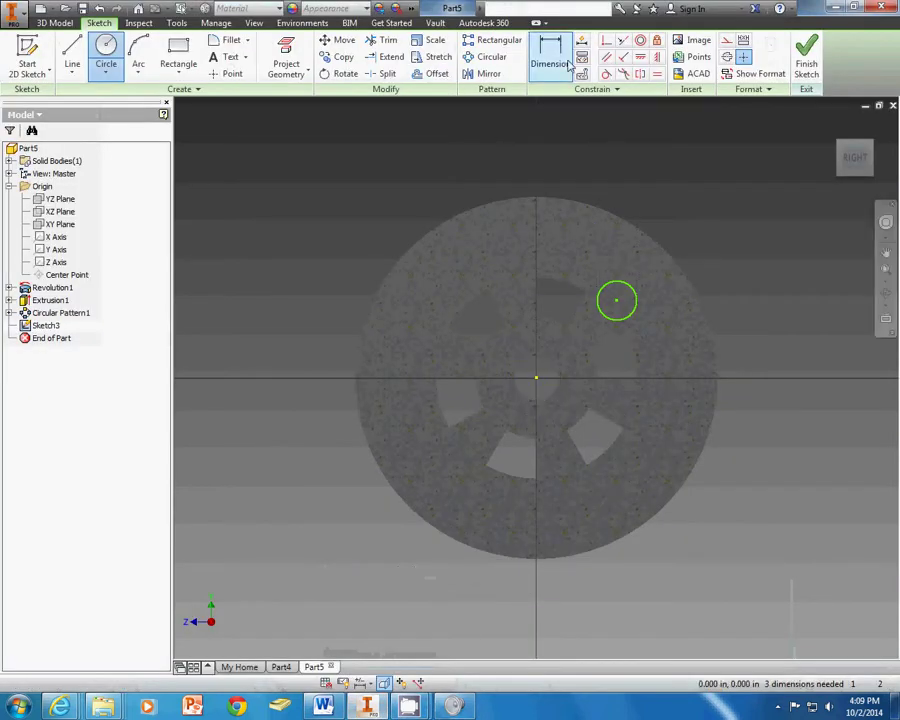
{"action": "left_click", "coordinate": [568, 64]}
{"action": "left_click", "coordinate": [634, 298]}
{"action": "left_click", "coordinate": [788, 241]}
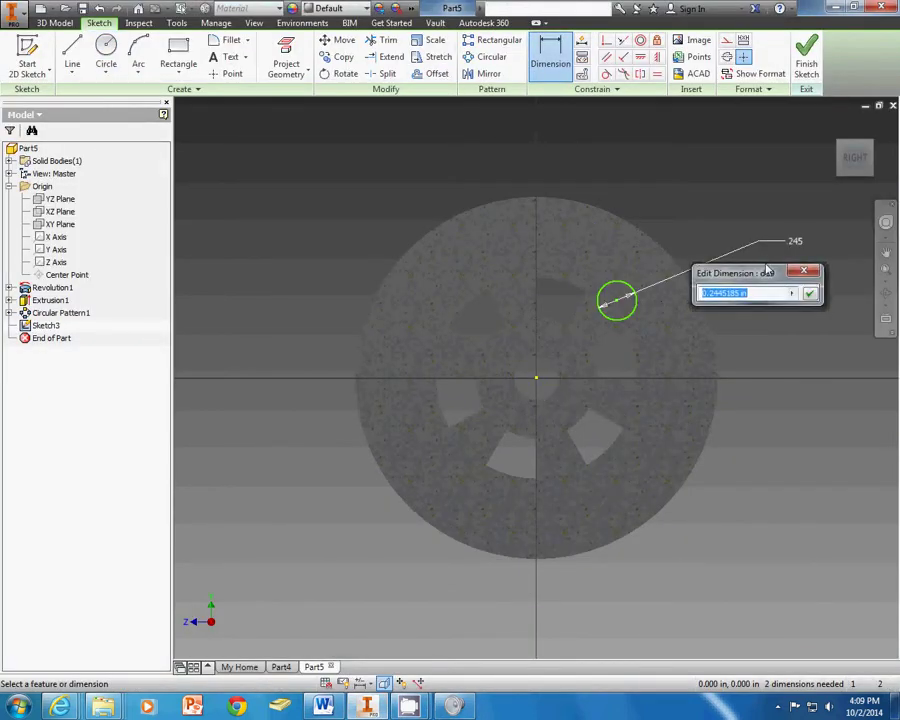
{"action": "key", "text": "Return"}
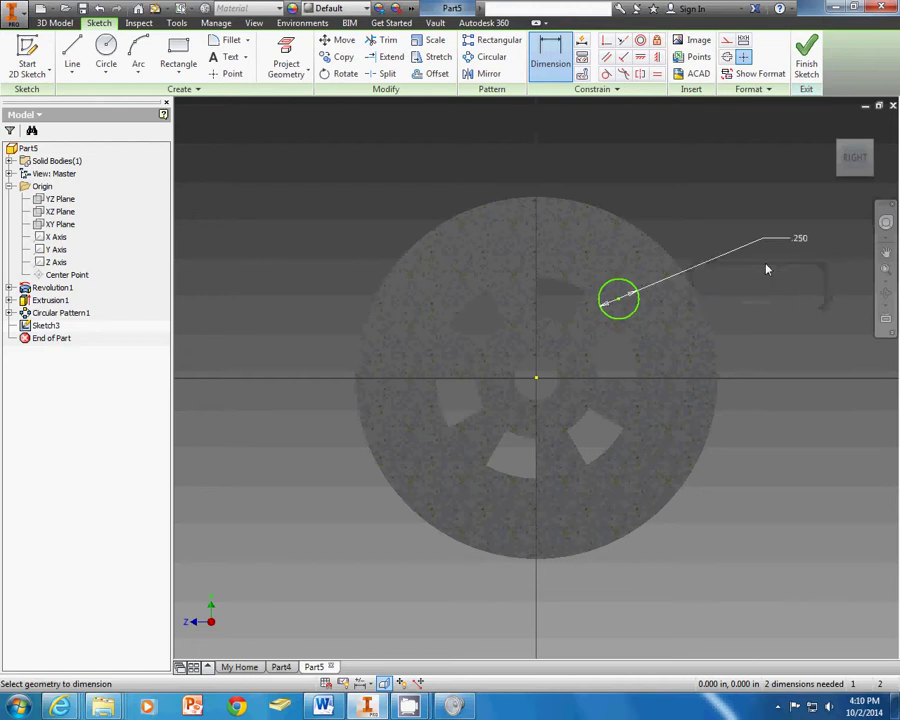
- Project the nearby opening's slanted edge into the sketch and draw a line from the wheel's centre to the small circle's centre
{"action": "left_click", "coordinate": [286, 58]}
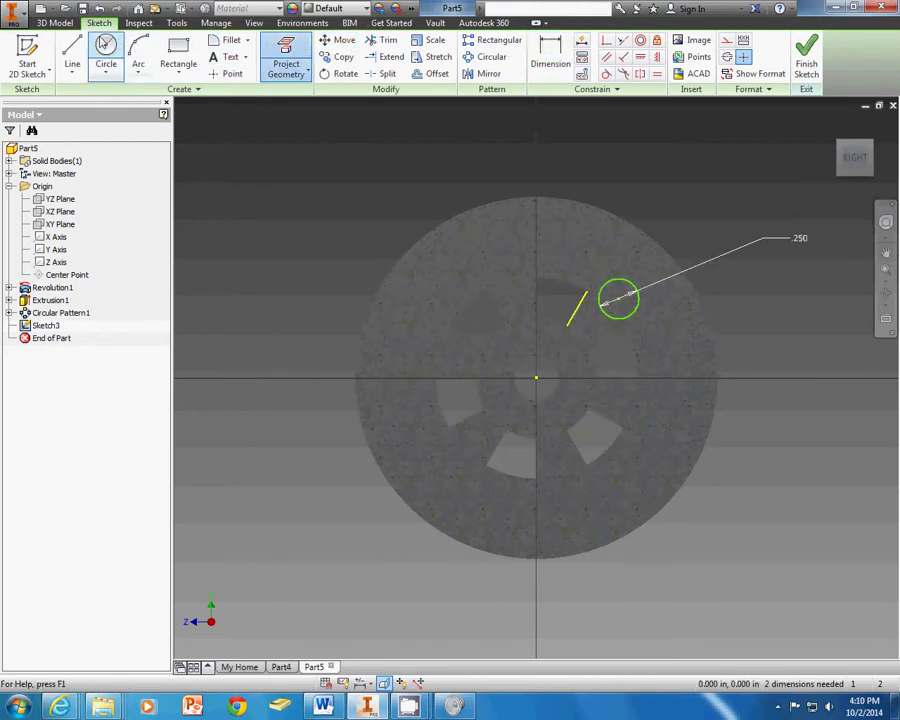
{"action": "left_click", "coordinate": [72, 55]}
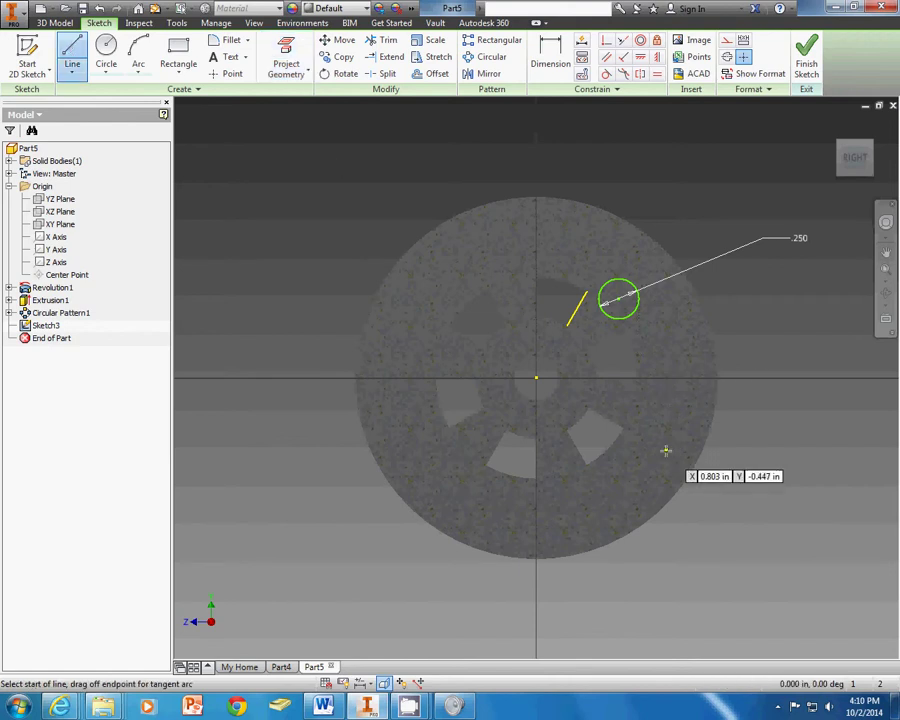
{"action": "left_click", "coordinate": [536, 378]}
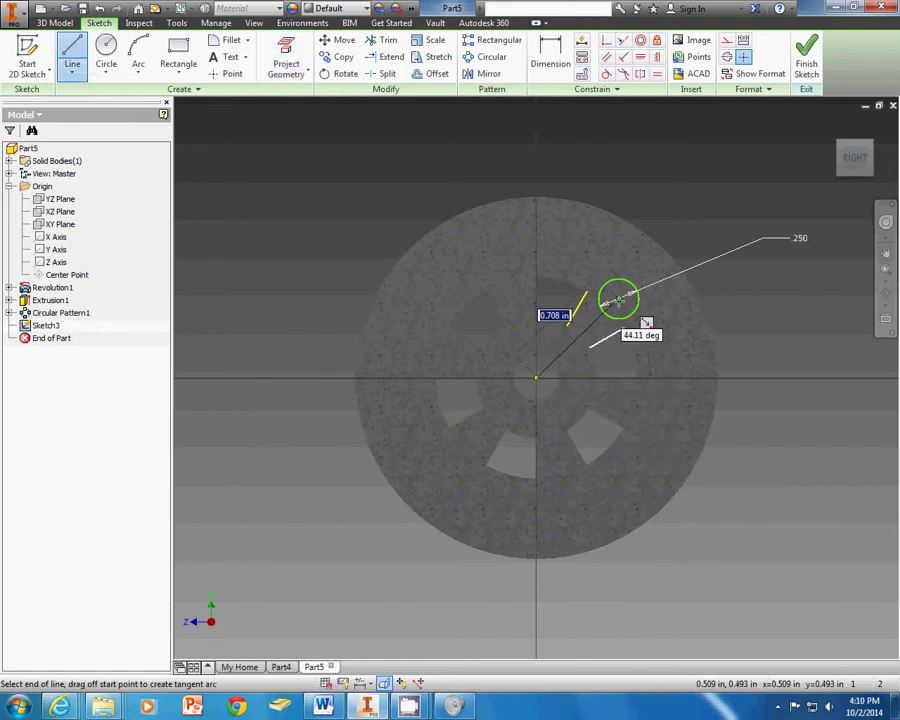
{"action": "left_click", "coordinate": [619, 298]}
- Dimension the angle between the projected opening edge and the line to the circle's centre as 15 degrees
{"action": "left_click", "coordinate": [550, 55]}
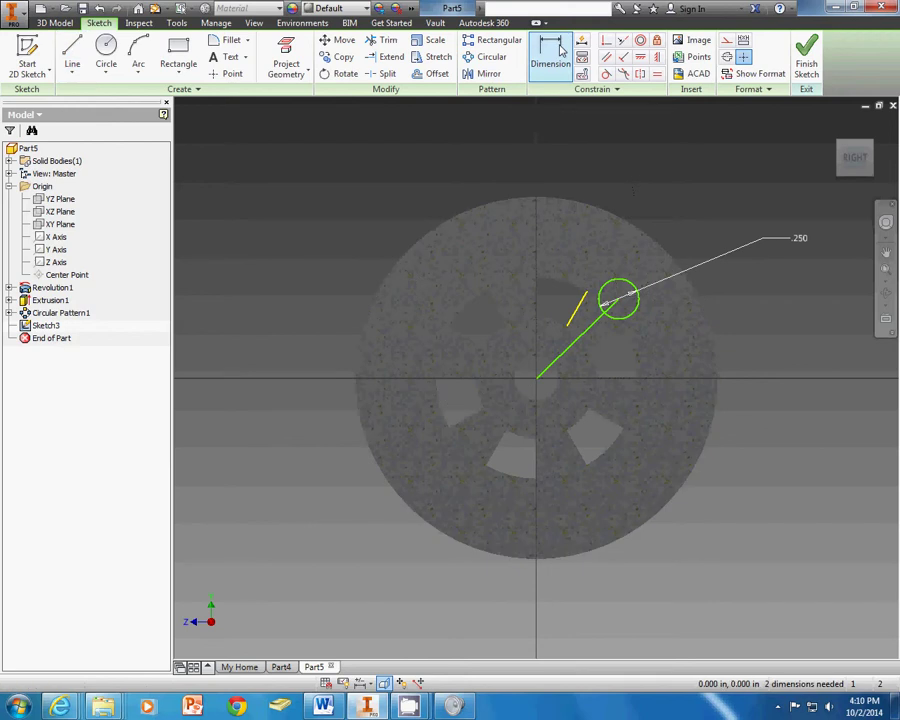
{"action": "left_click", "coordinate": [576, 314]}
{"action": "left_click", "coordinate": [660, 204]}
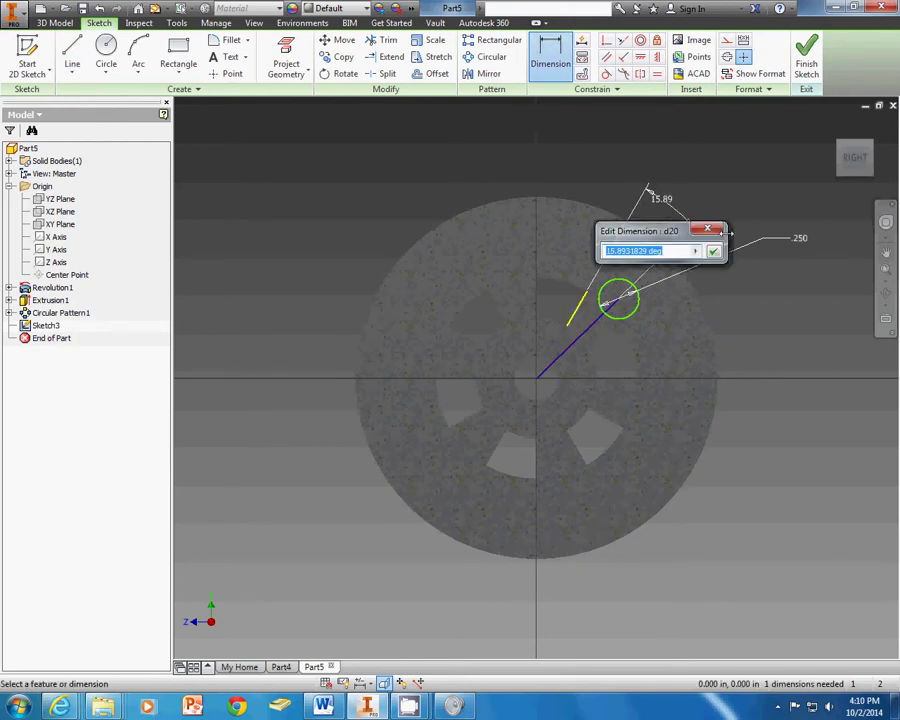
{"action": "type", "text": "15"}
{"action": "key", "text": "Return"}
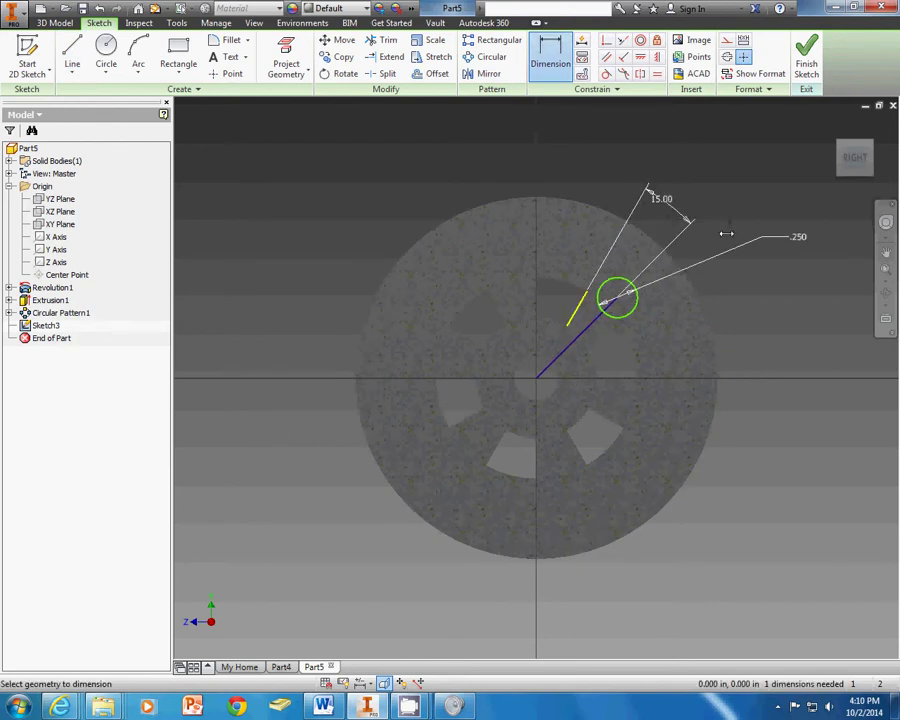
- Add an aligned dimension of 0.7 in to the line from the wheel's centre to the small circle's centre
{"action": "left_click", "coordinate": [580, 340]}
{"action": "right_click", "coordinate": [764, 537]}
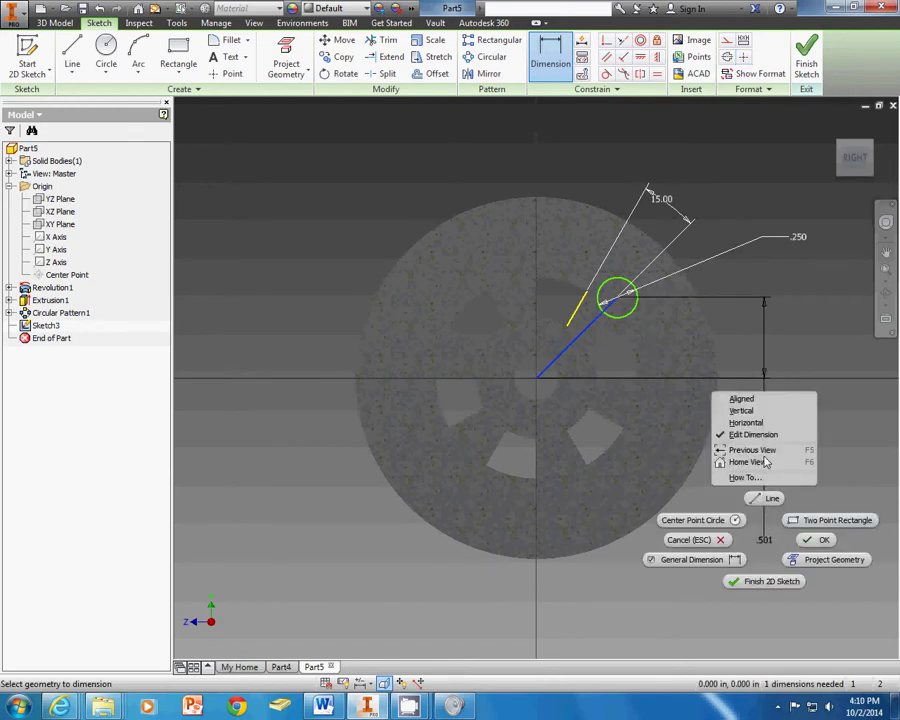
{"action": "left_click", "coordinate": [742, 399]}
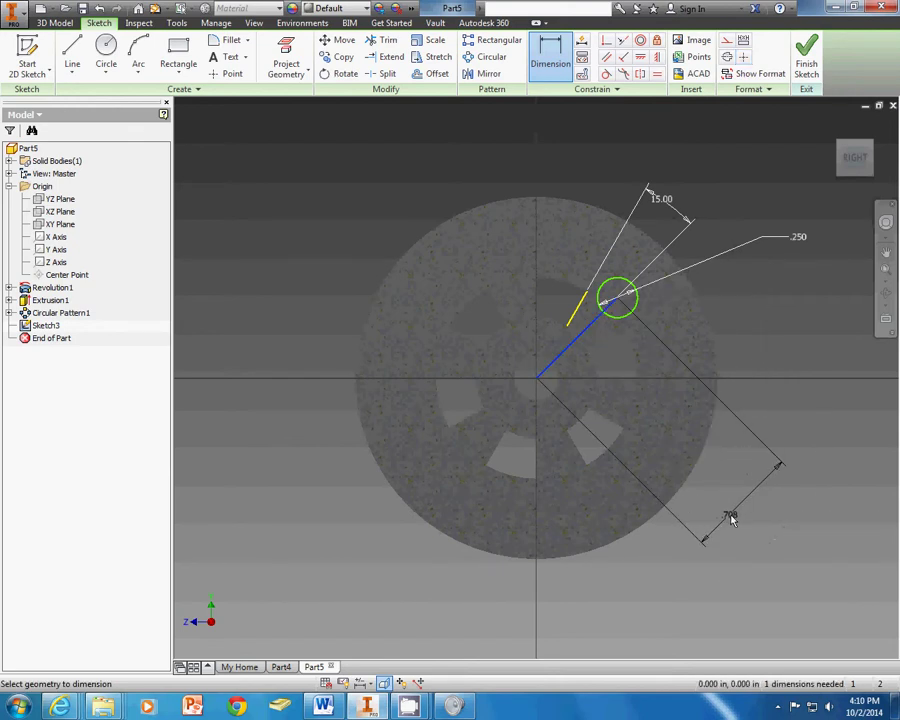
{"action": "left_click", "coordinate": [734, 515]}
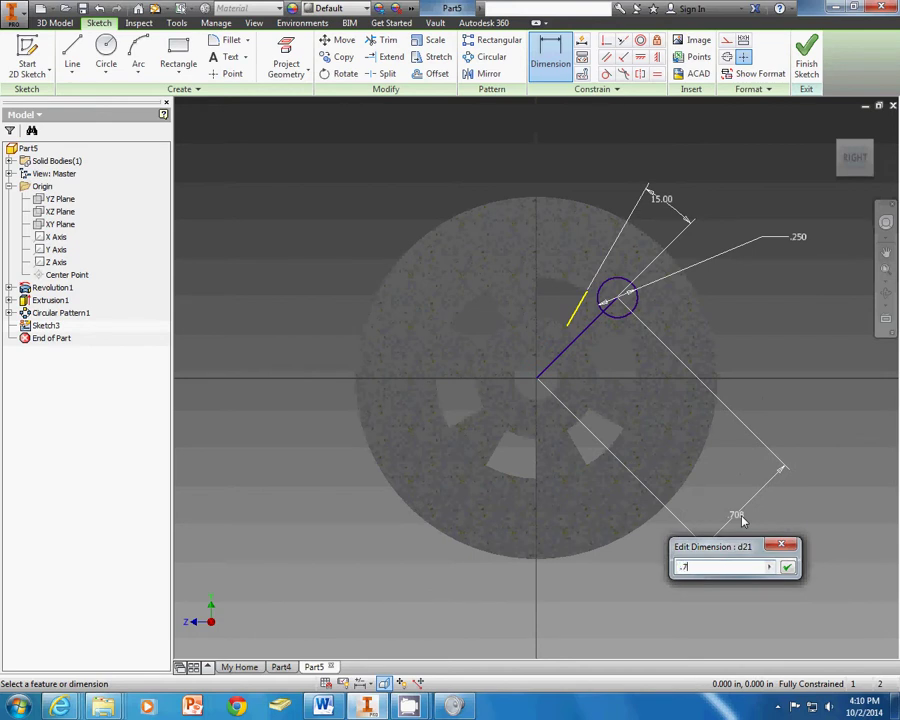
{"action": "key", "text": "Return"}
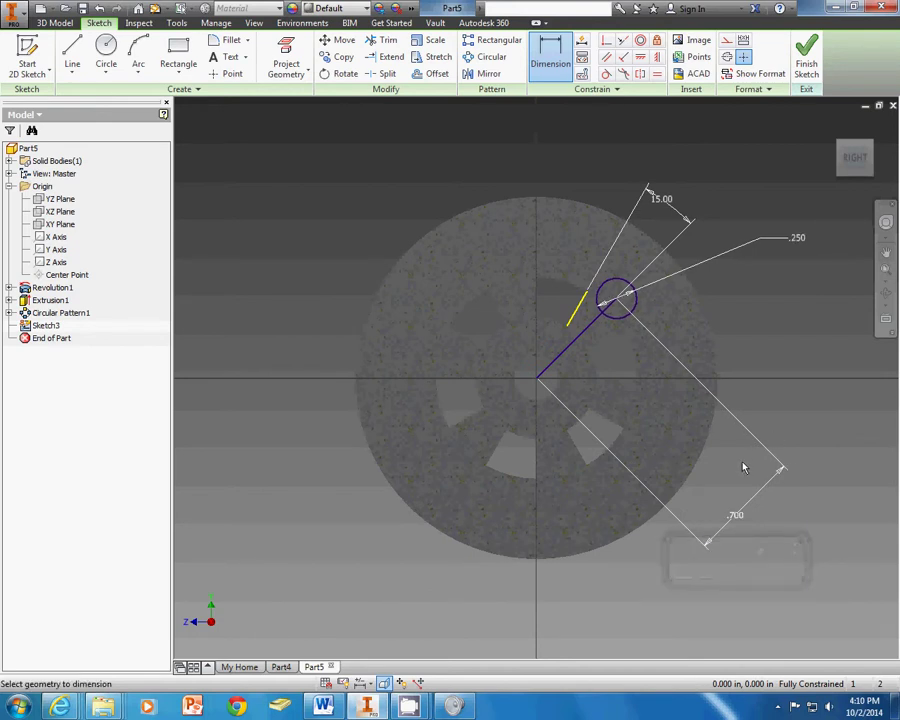
- Select the 0.25 in circle for extrusion, check the pin length in the Word drawing, and back in Inventor extrude it 0.25 in
{"action": "key", "text": "e"}
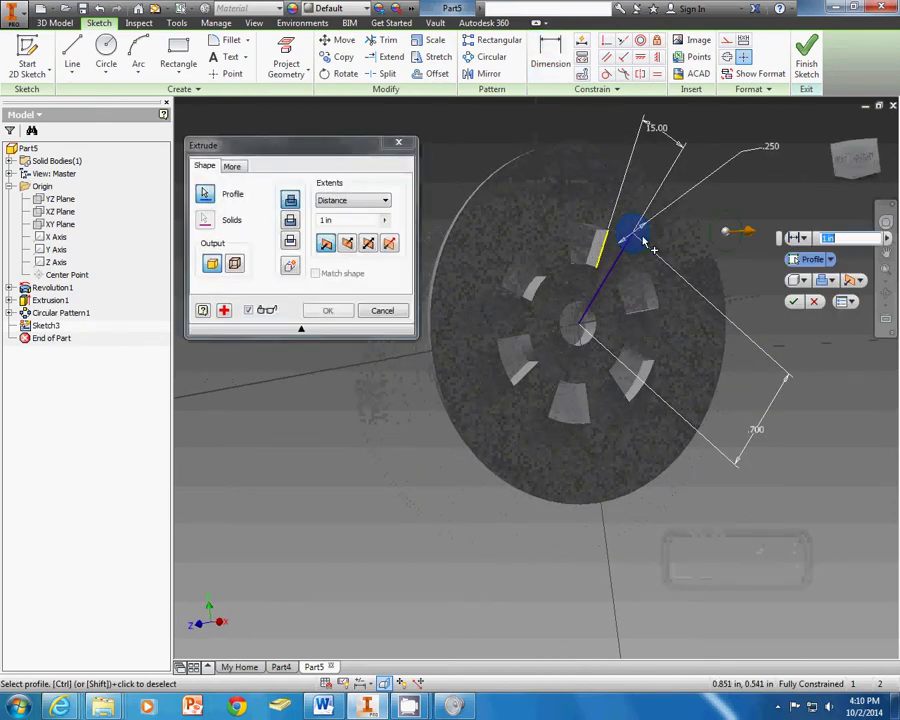
{"action": "left_click", "coordinate": [645, 240]}
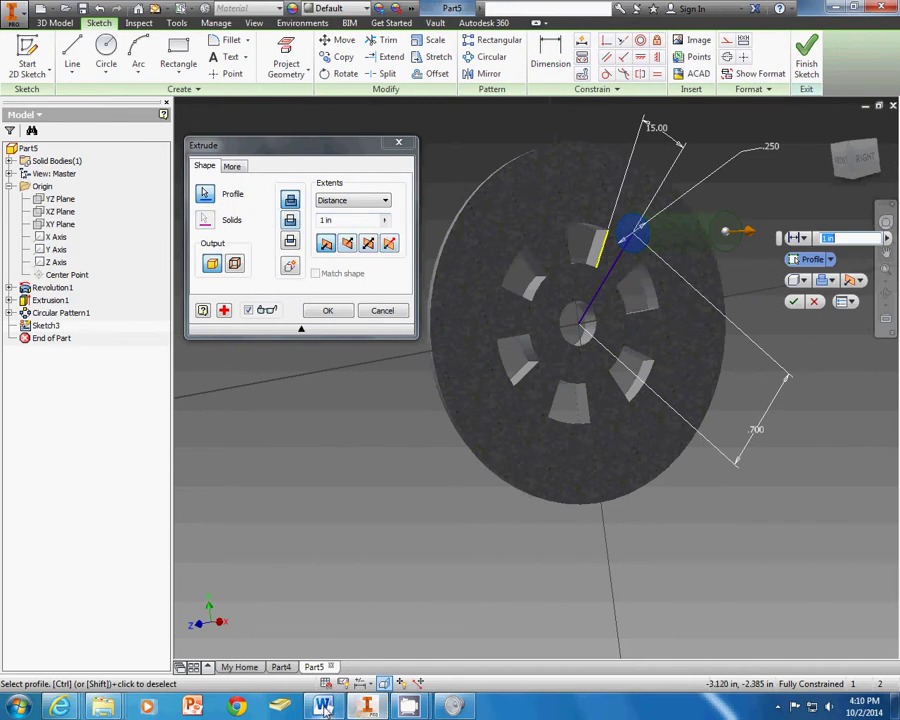
{"action": "mouse_move", "coordinate": [322, 707]}
{"action": "mouse_move", "coordinate": [308, 615]}
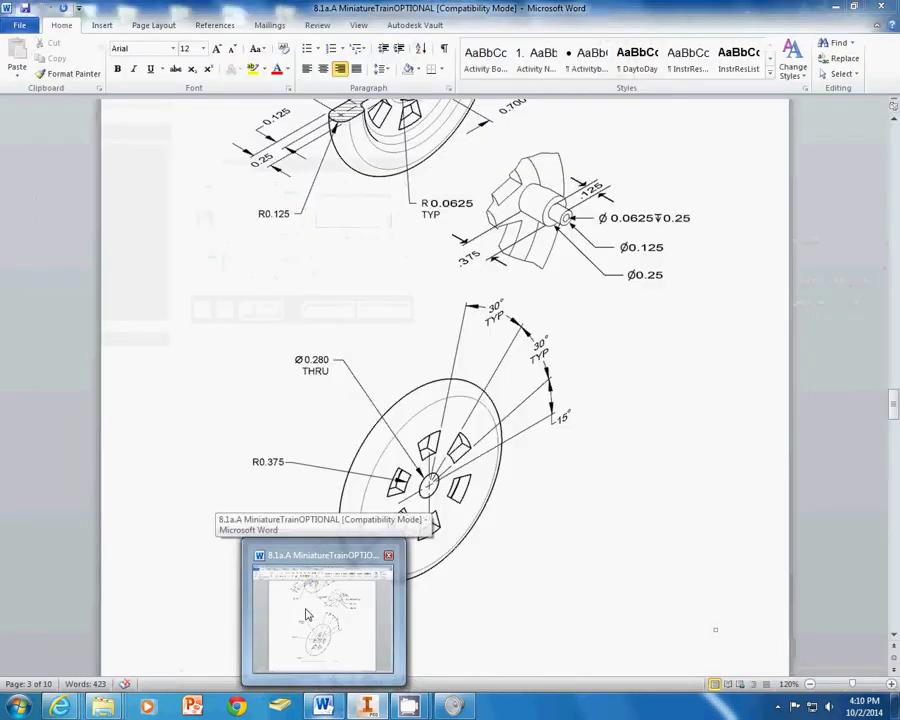
{"action": "left_click", "coordinate": [310, 610]}
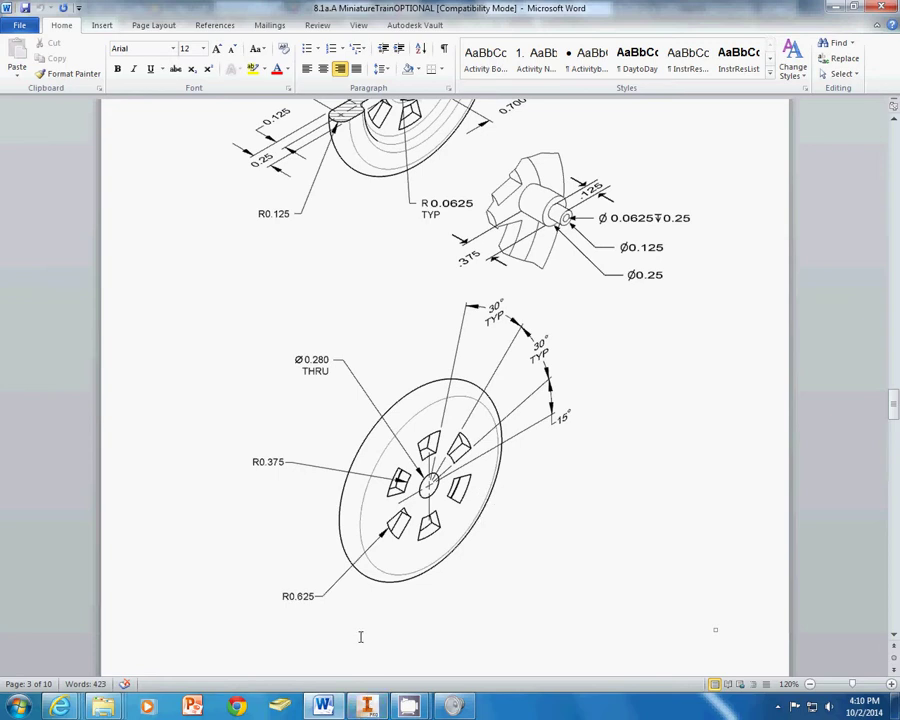
{"action": "mouse_move", "coordinate": [367, 704]}
{"action": "left_click", "coordinate": [403, 609]}
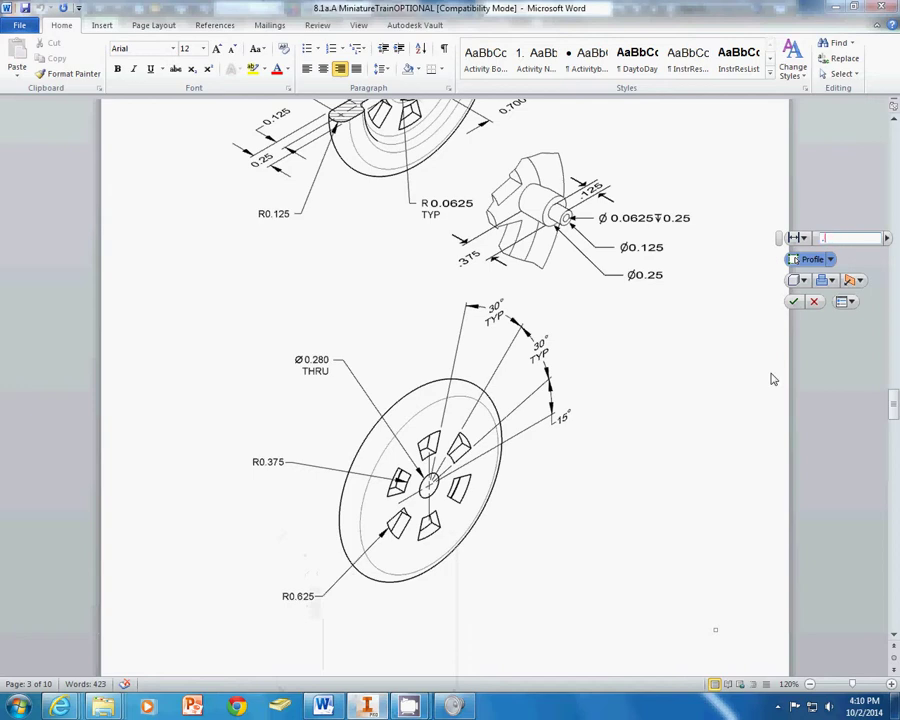
{"action": "key", "text": "Return"}
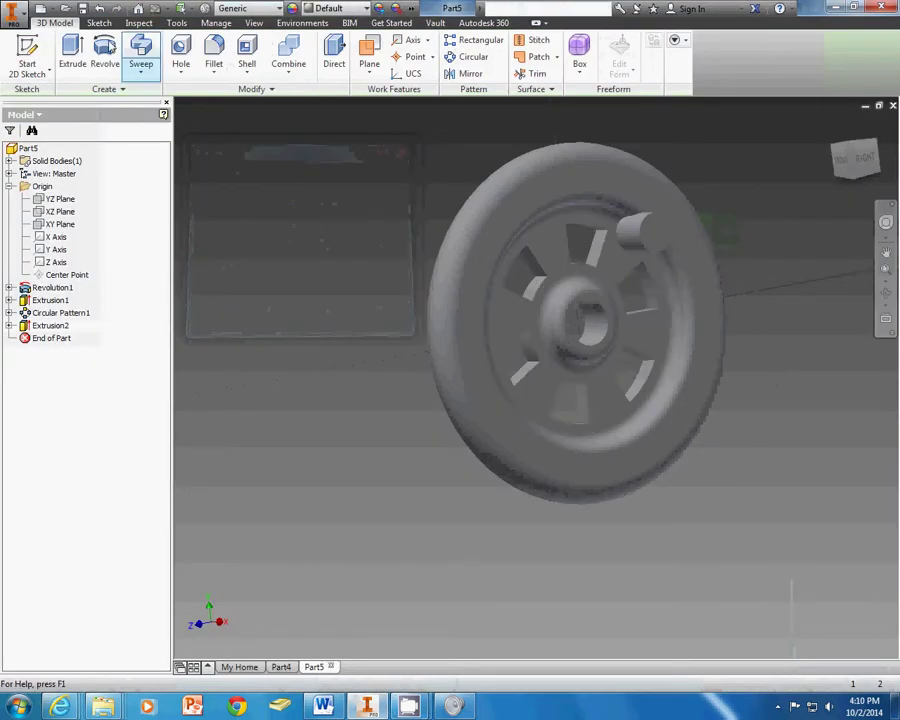
- Start a sketch on the pin's end face, draw a 0.125 in diameter circle at its centre, and check the Word drawing
{"action": "left_click", "coordinate": [33, 58]}
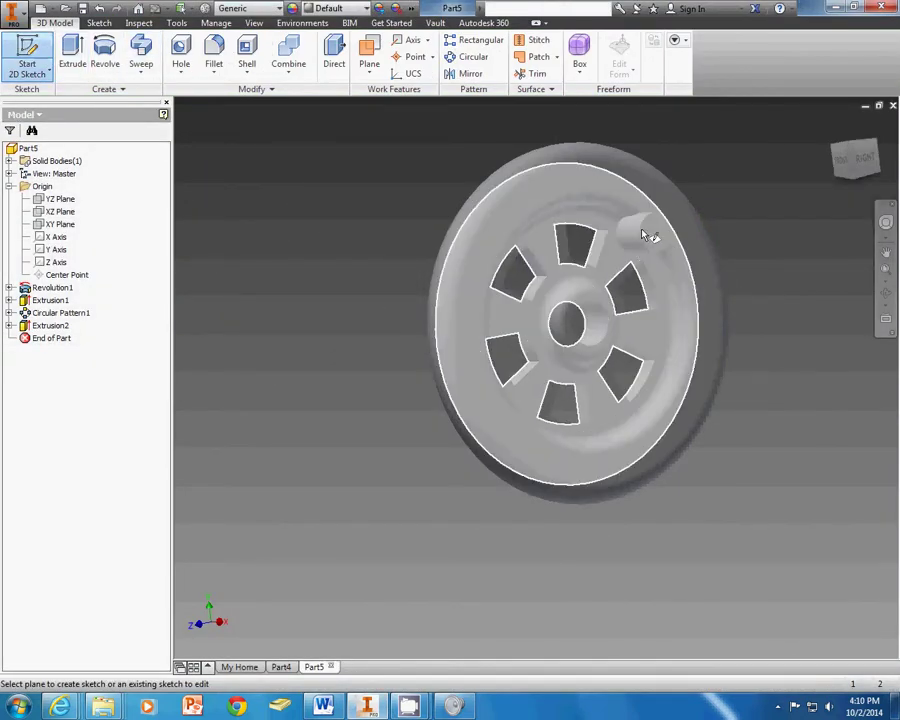
{"action": "left_click", "coordinate": [659, 237]}
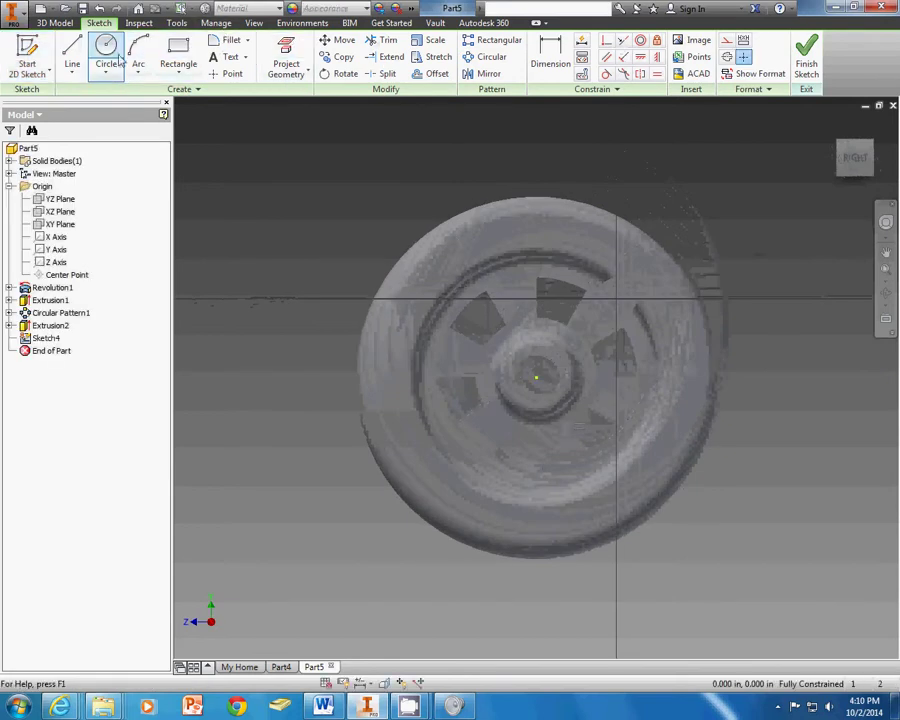
{"action": "left_click", "coordinate": [104, 52]}
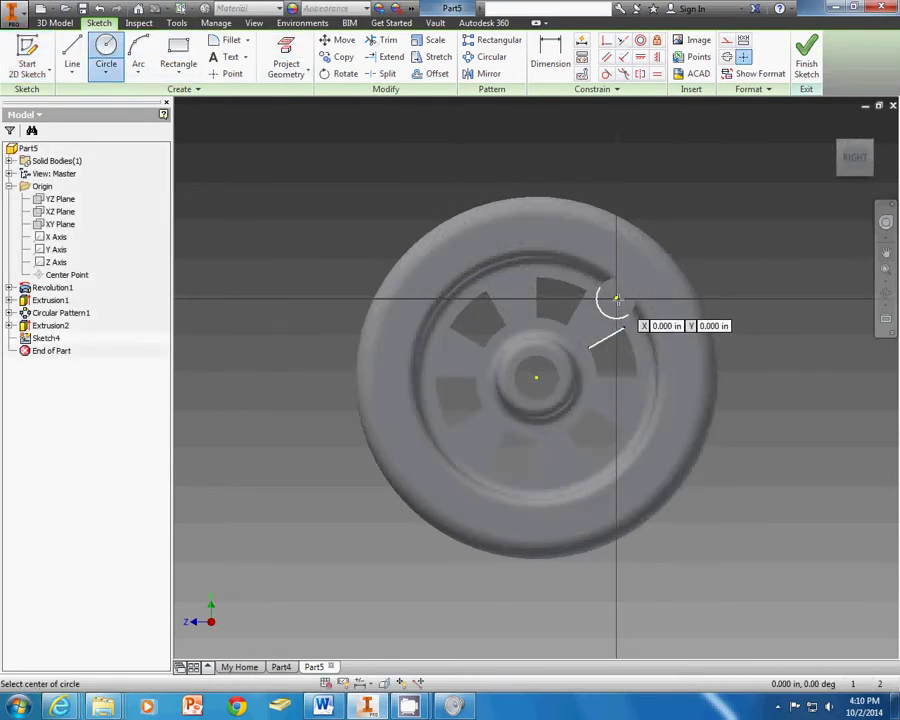
{"action": "left_click", "coordinate": [615, 297]}
{"action": "type", "text": ".12"}
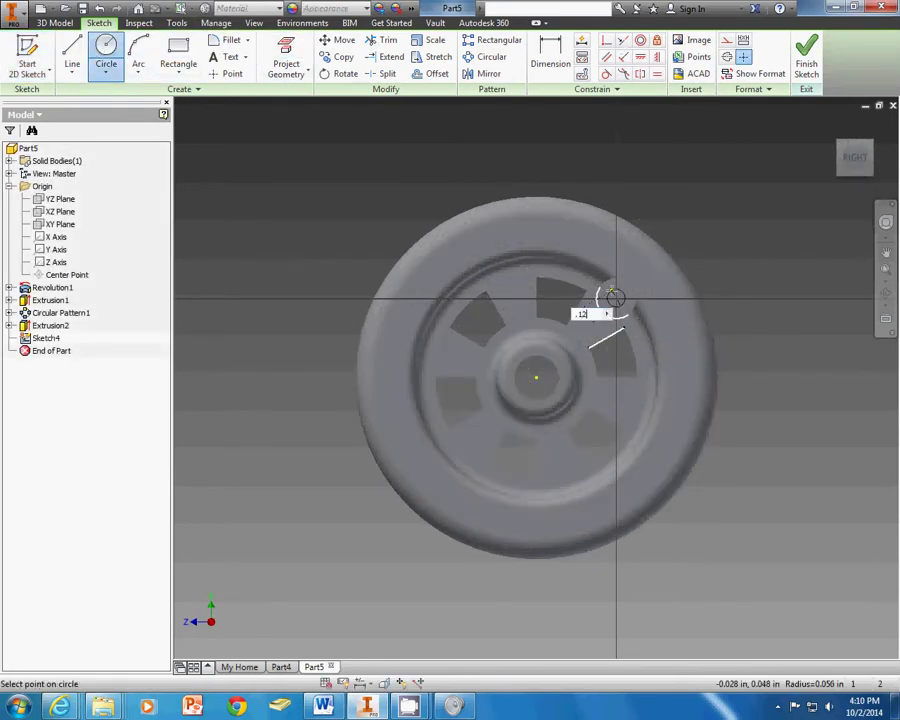
{"action": "type", "text": "5"}
{"action": "key", "text": "Return"}
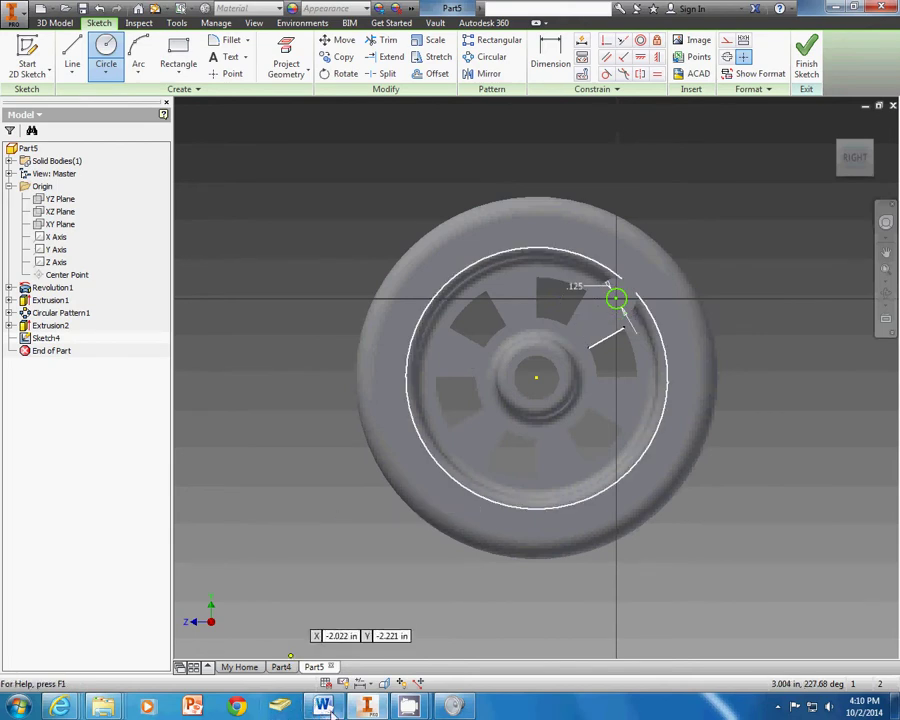
{"action": "mouse_move", "coordinate": [330, 706]}
{"action": "left_click", "coordinate": [325, 638]}
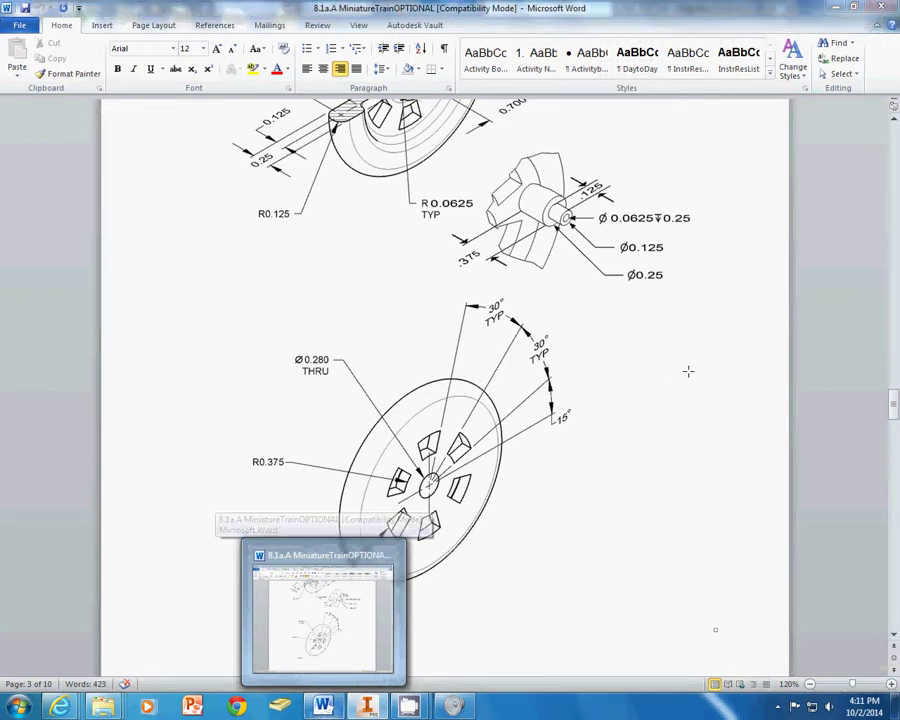
{"action": "key", "text": "Escape"}
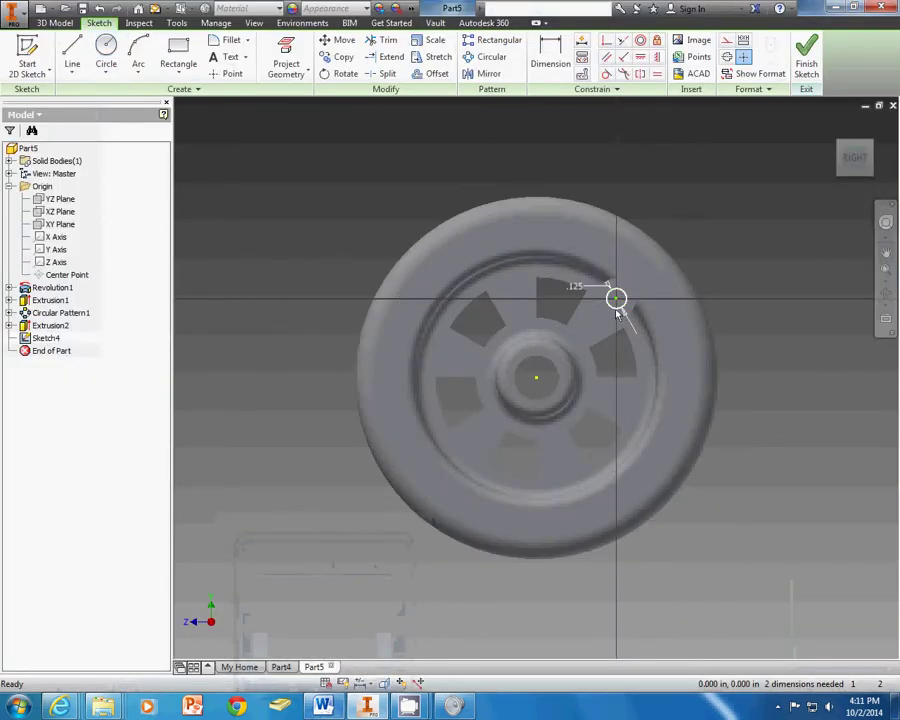
- Move the small circle aside, project the pin's circular edge, and constrain the small circle's centre coincident with the projected centre
{"action": "mouse_move", "coordinate": [615, 298]}
{"action": "left_mouse_down"}
{"action": "mouse_move", "coordinate": [654, 284]}
{"action": "mouse_move", "coordinate": [697, 231]}
{"action": "left_mouse_up"}
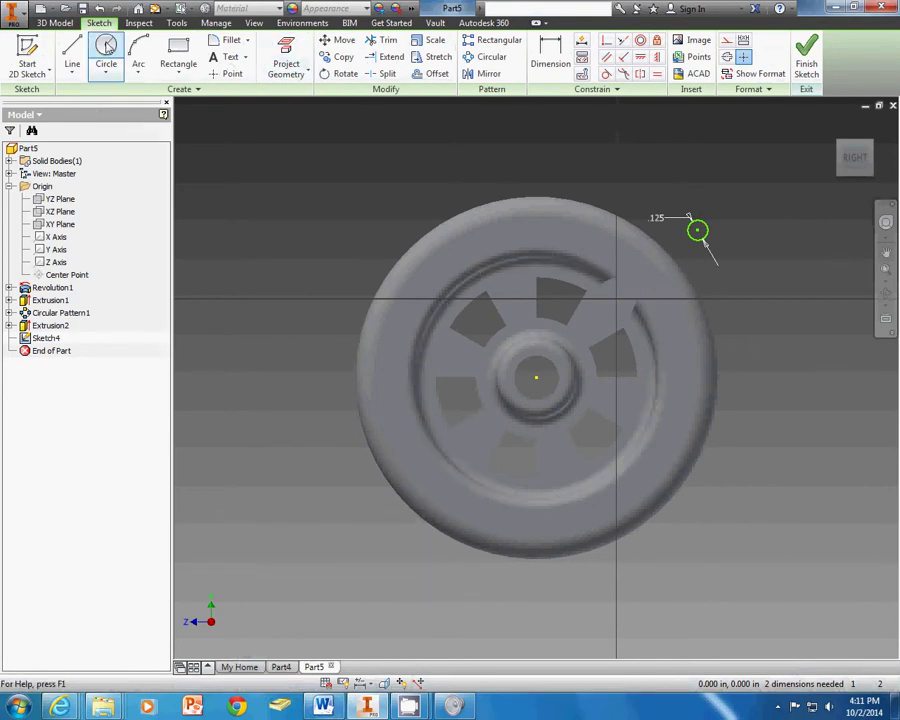
{"action": "left_click", "coordinate": [303, 64]}
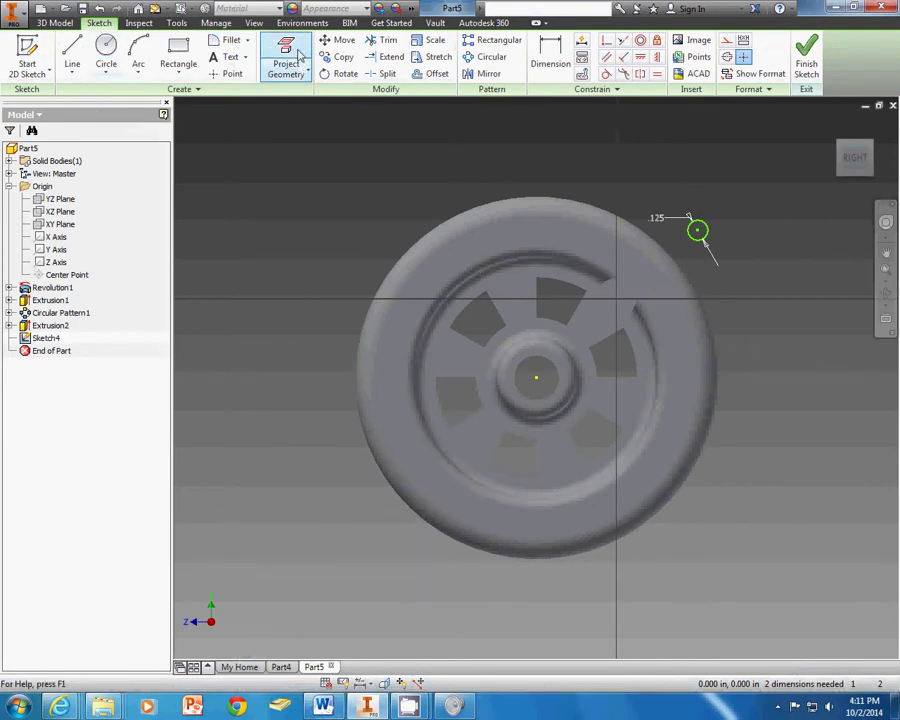
{"action": "left_click", "coordinate": [628, 294]}
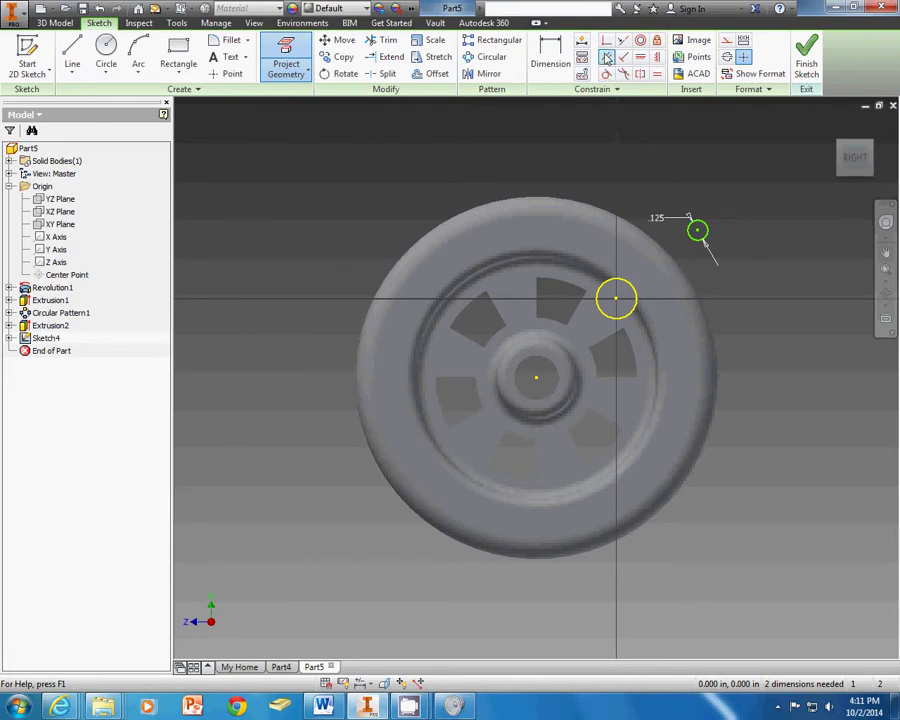
{"action": "left_click", "coordinate": [606, 42]}
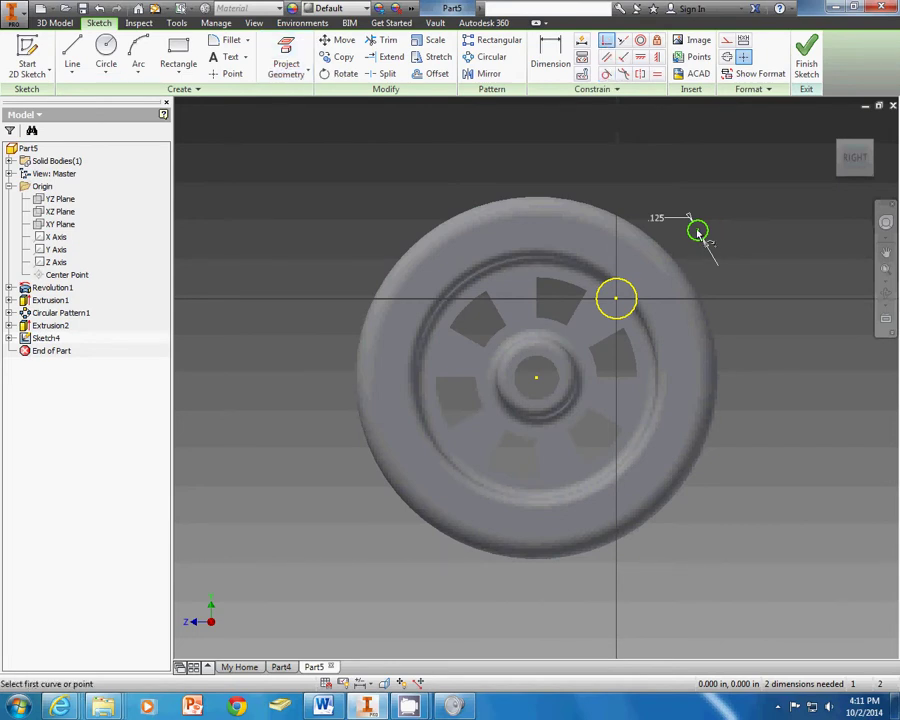
{"action": "left_click", "coordinate": [697, 232]}
{"action": "left_click", "coordinate": [617, 300]}
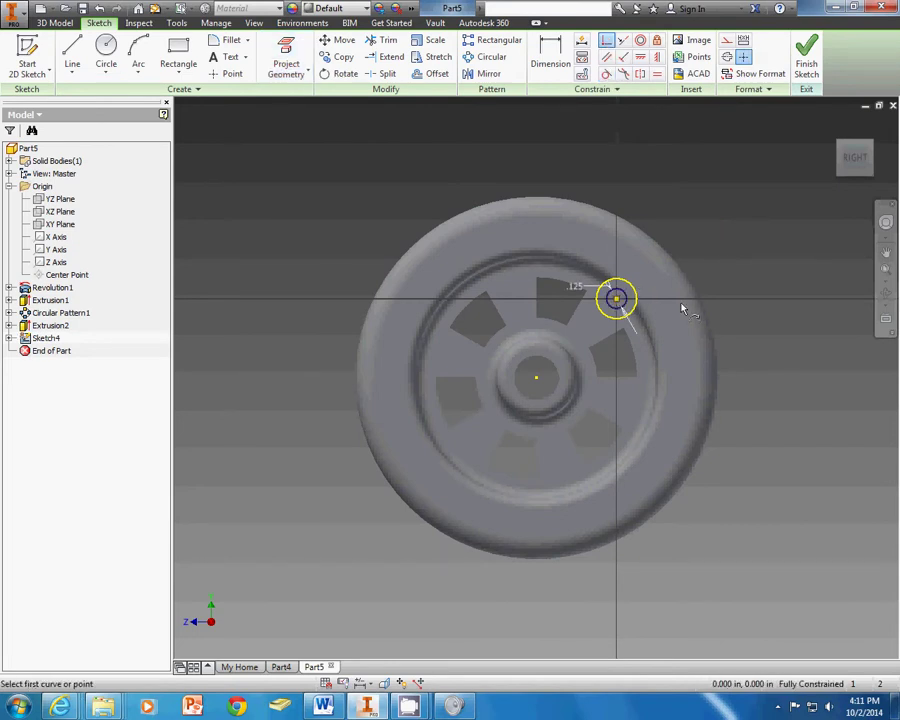
- Extrude the 0.125 in circle outward by 0.125 in from the pin's end face
{"action": "key", "text": "e"}
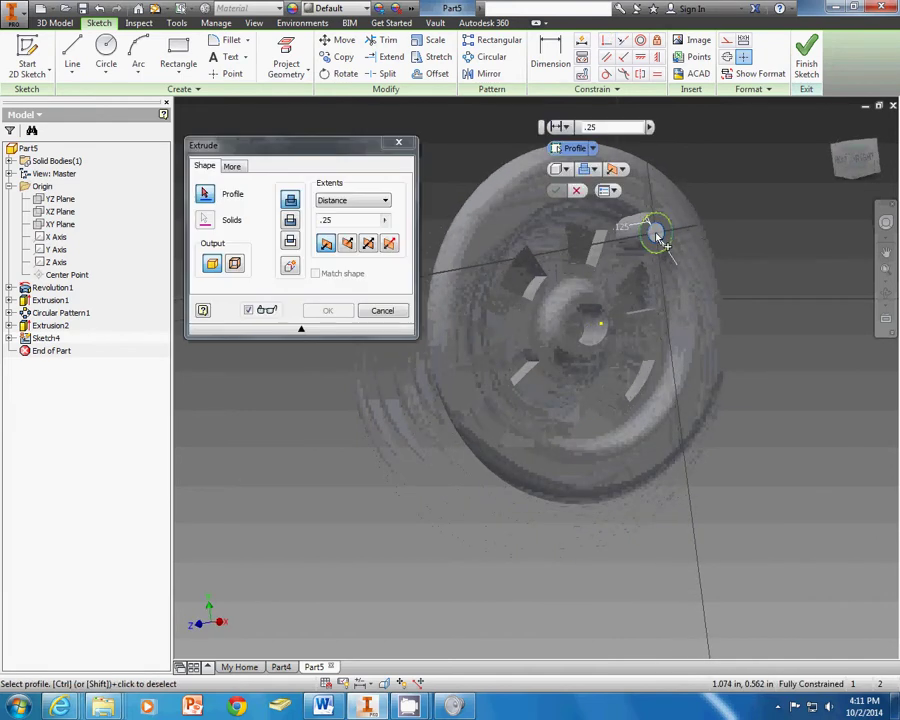
{"action": "left_click", "coordinate": [657, 238]}
{"action": "left_click_drag", "start_coordinate": [345, 219], "coordinate": [312, 217]}
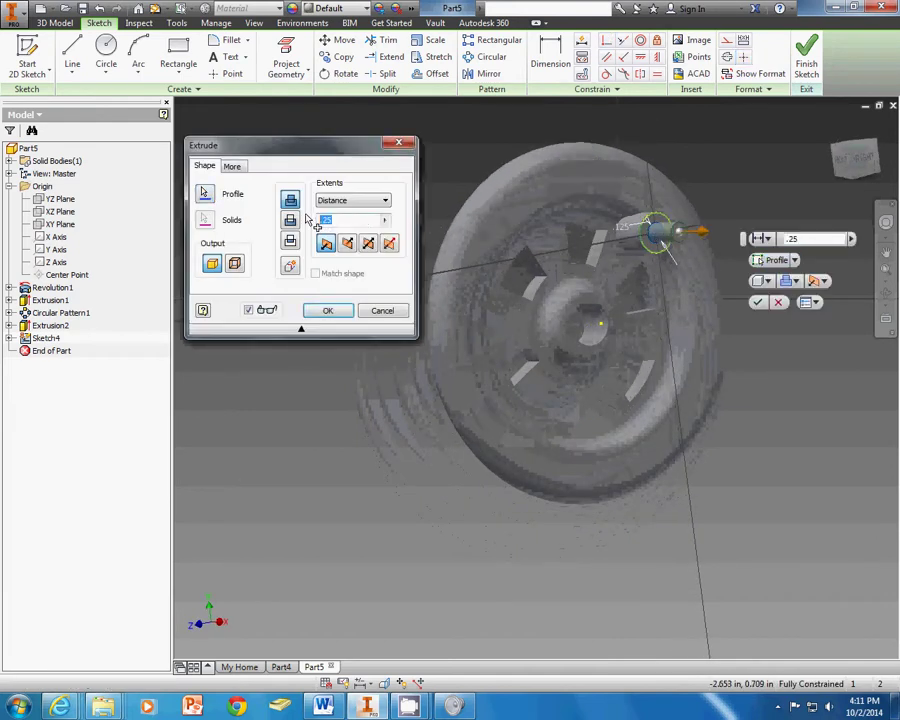
{"action": "type", "text": ".125"}
{"action": "key", "text": "Return"}
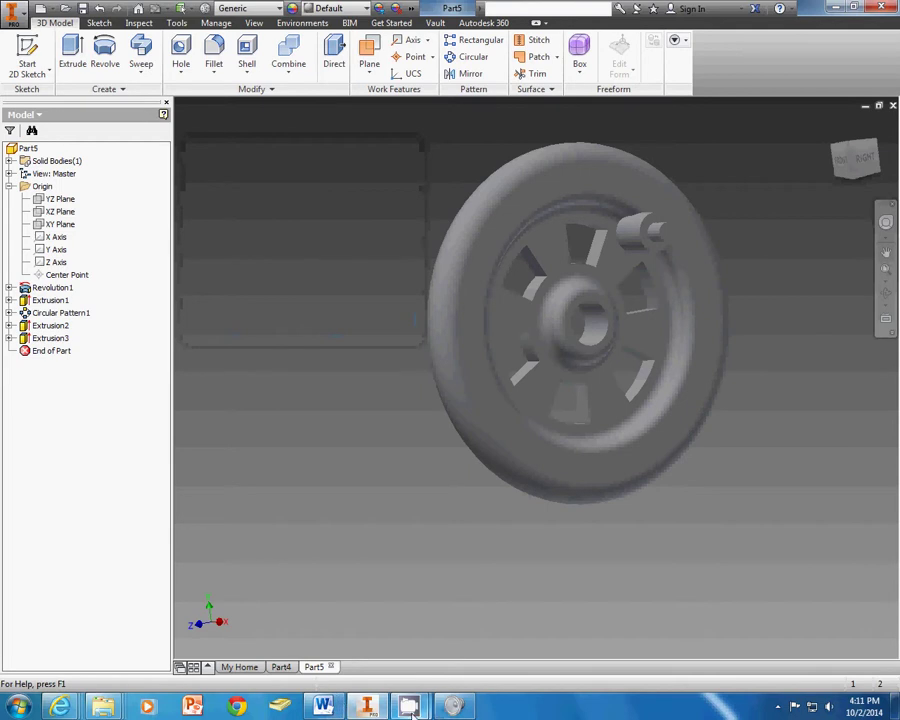
- Check the hole size in the Word drawing, and in Inventor sketch on the small pin's end face, projecting its circular edge
{"action": "mouse_move", "coordinate": [324, 704]}
{"action": "mouse_move", "coordinate": [337, 650]}
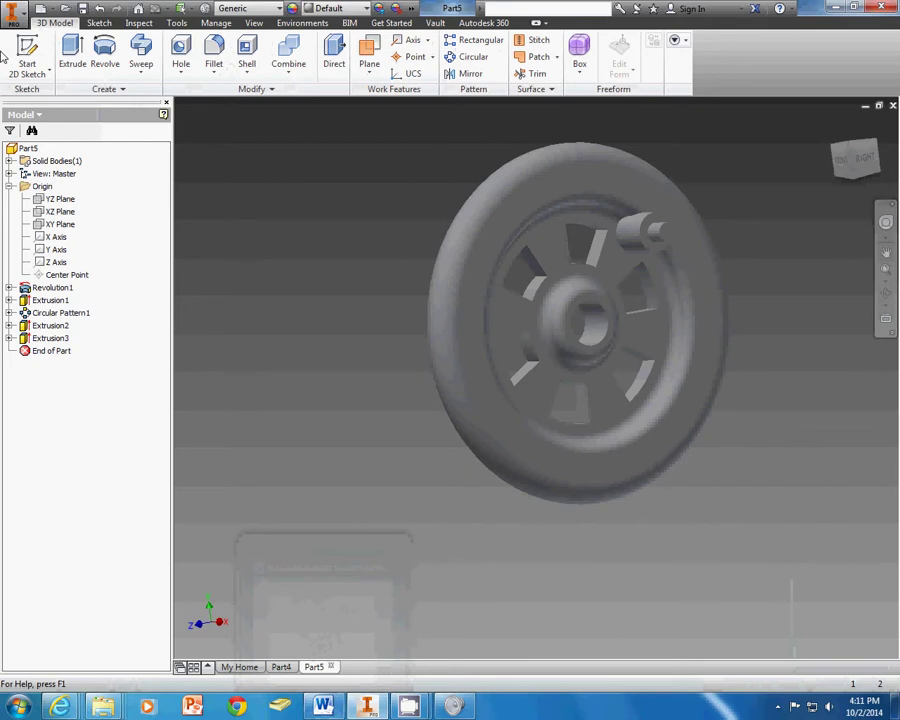
{"action": "left_click", "coordinate": [25, 52]}
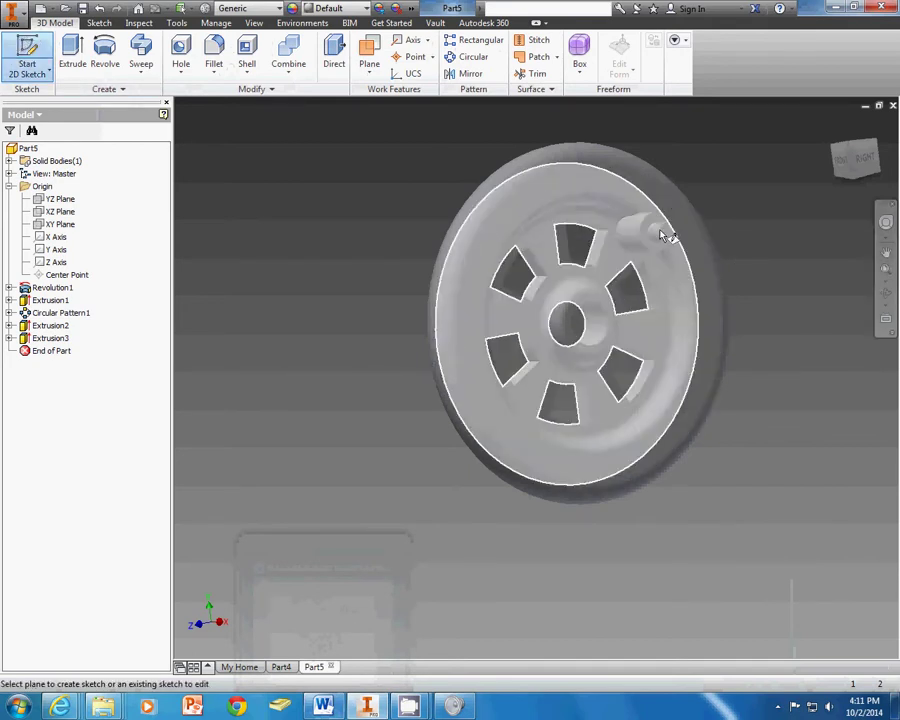
{"action": "left_click", "coordinate": [667, 236]}
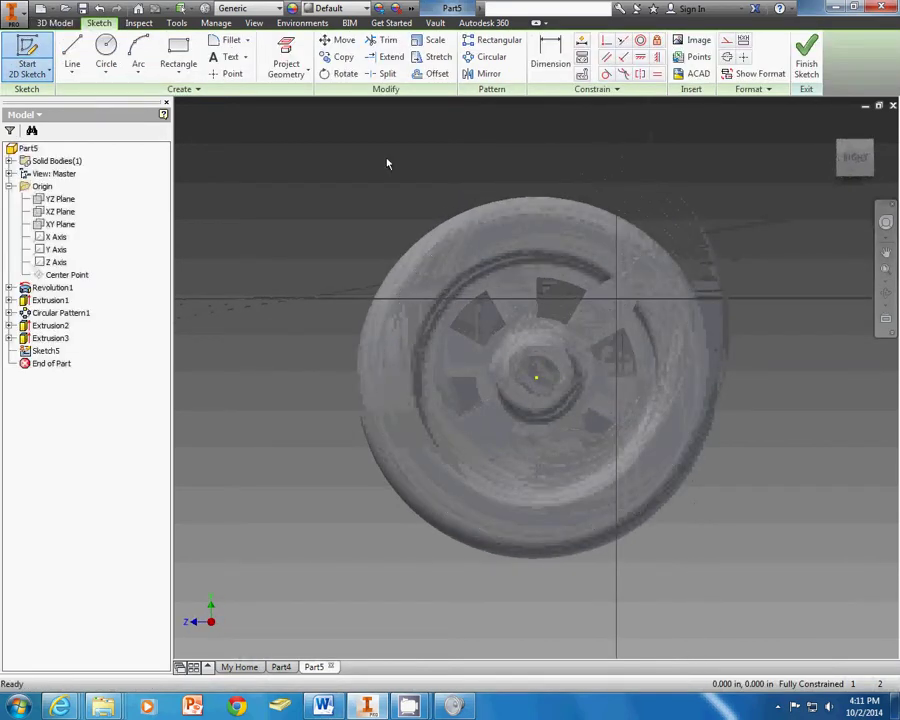
{"action": "left_click", "coordinate": [286, 55]}
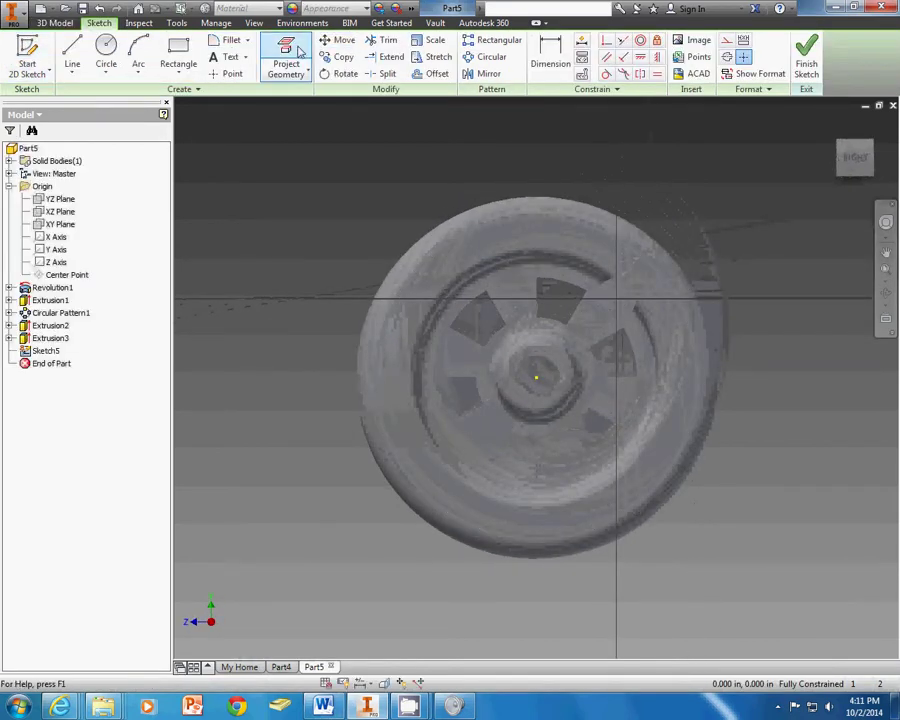
{"action": "left_click", "coordinate": [617, 298]}
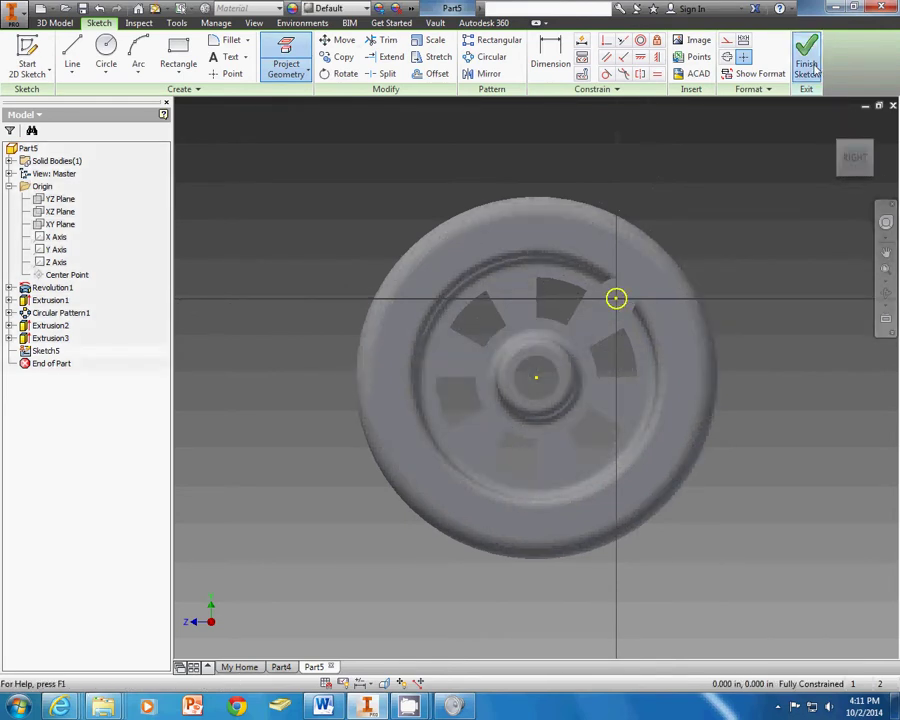
{"action": "left_click", "coordinate": [806, 55]}
- Add a hole at the centre of the small pin's end face, 0.0625 in in diameter and 0.25 in deep
{"action": "left_click", "coordinate": [181, 46]}
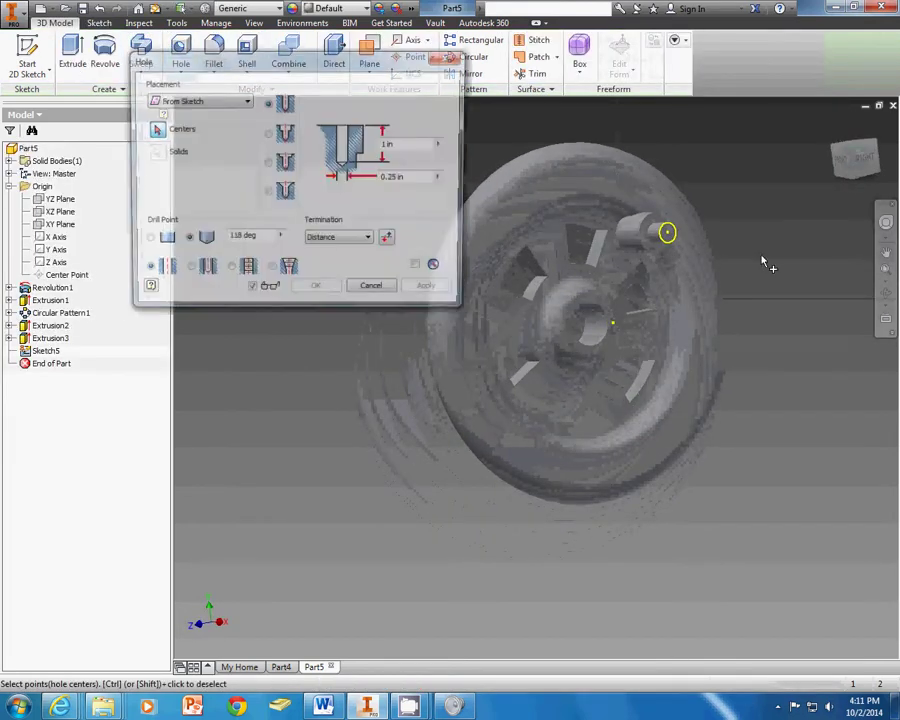
{"action": "left_click", "coordinate": [666, 233]}
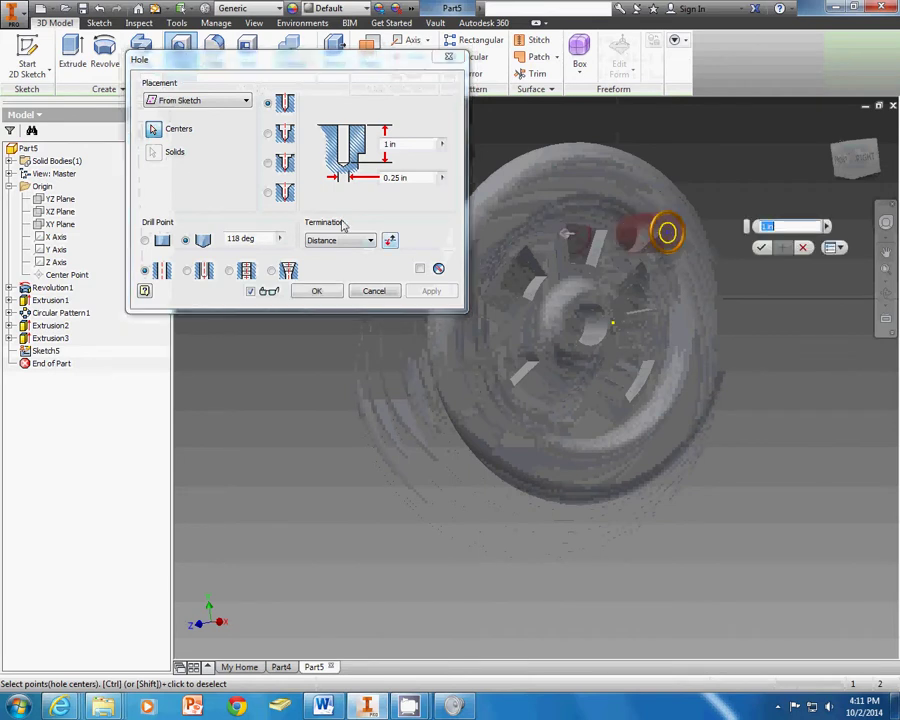
{"action": "left_click", "coordinate": [412, 145]}
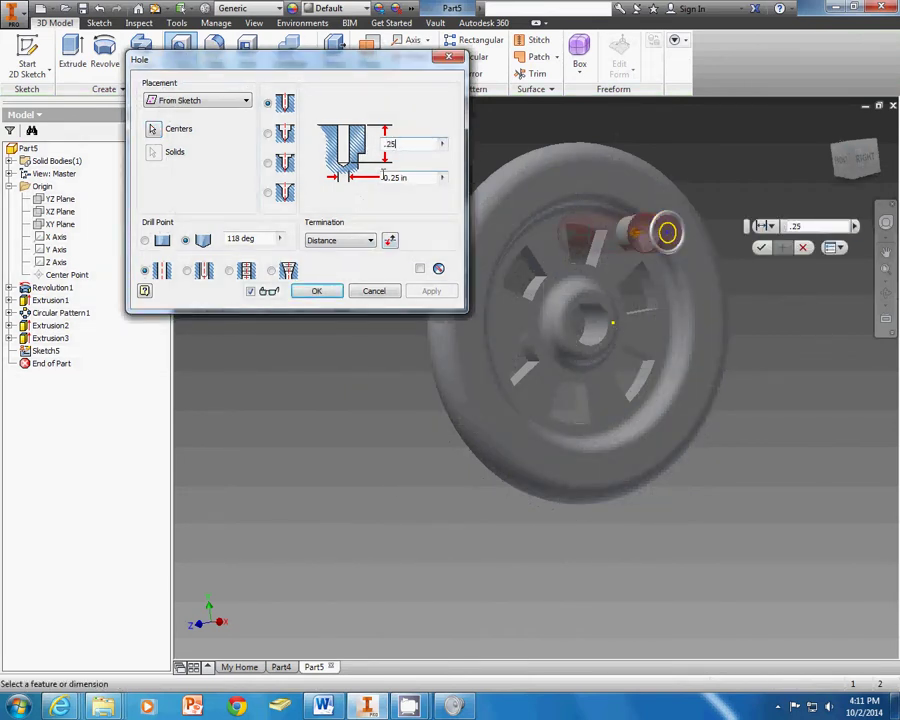
{"action": "left_click_drag", "start_coordinate": [415, 178], "coordinate": [346, 181]}
{"action": "type", "text": ".0625"}
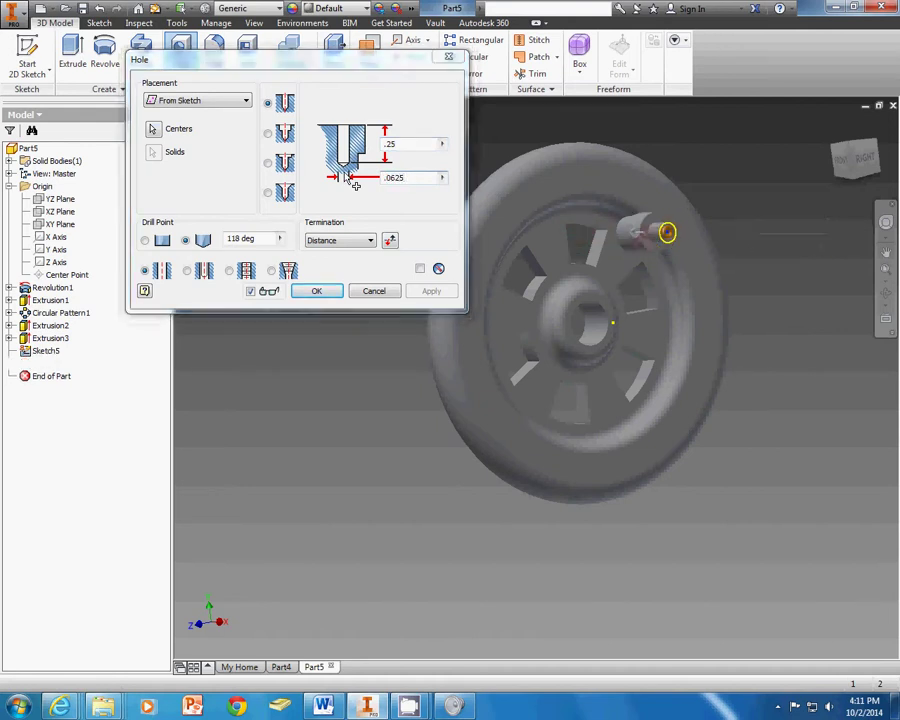
{"action": "key", "text": "Return"}
{"action": "middle_click_drag", "start_coordinate": [658, 268], "coordinate": [611, 298]}
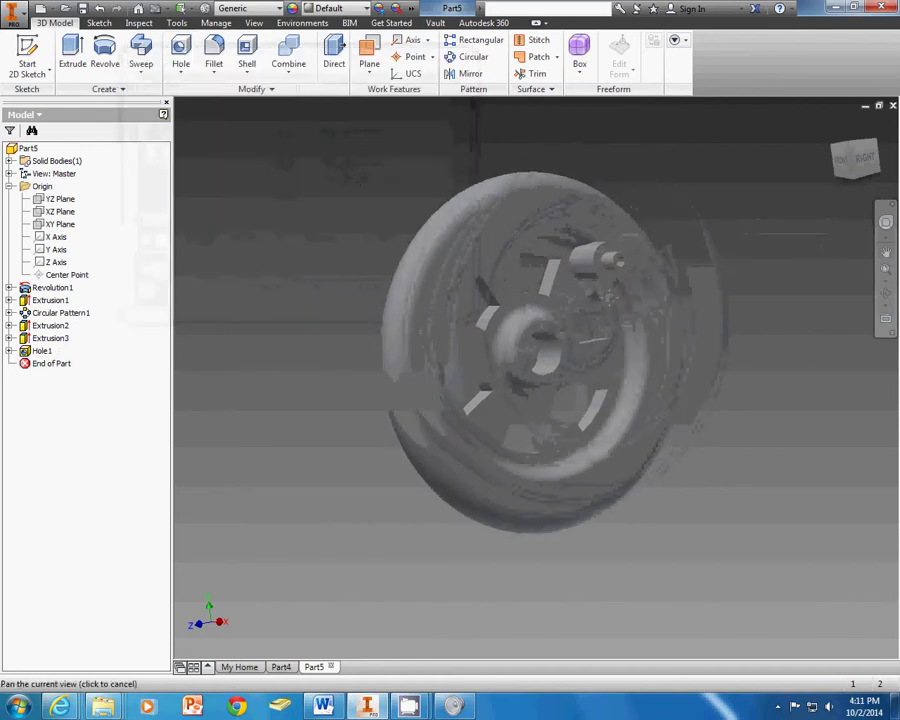
{"action": "mouse_move", "coordinate": [407, 707]}
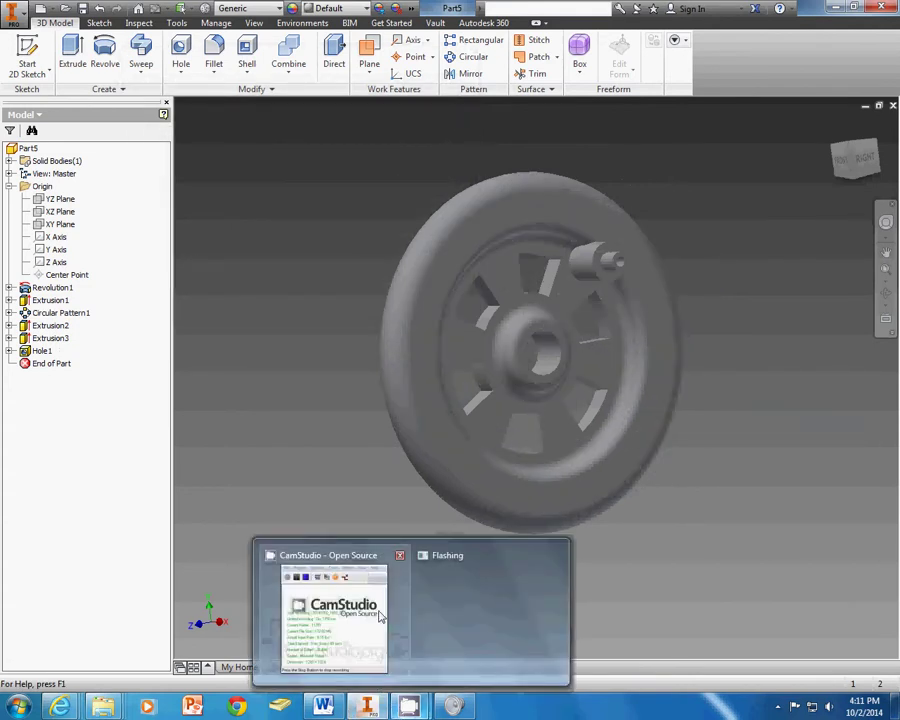
{"action": "mouse_move", "coordinate": [360, 610]}
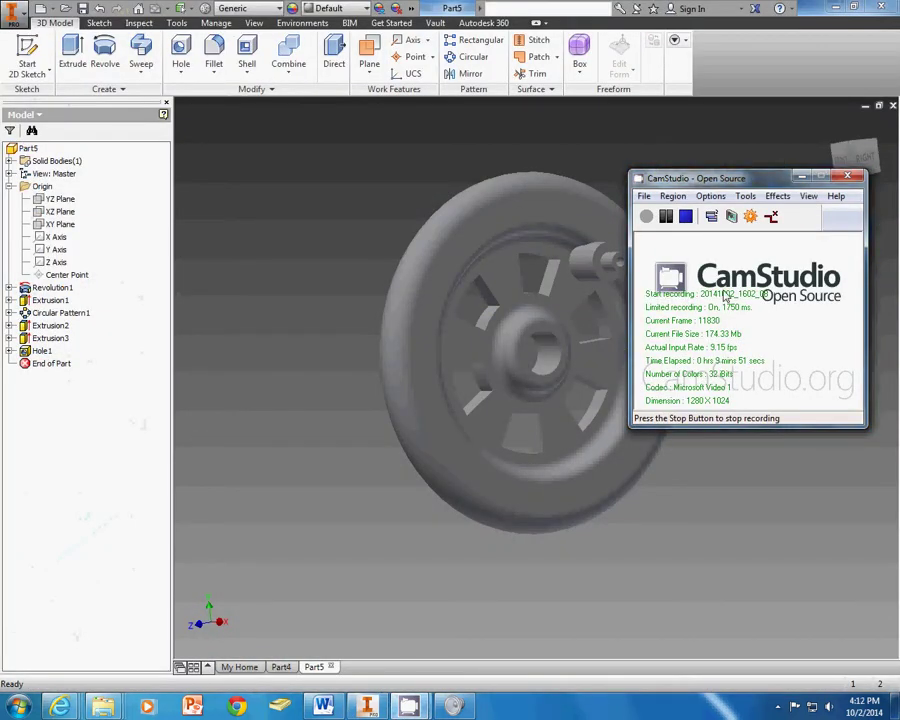